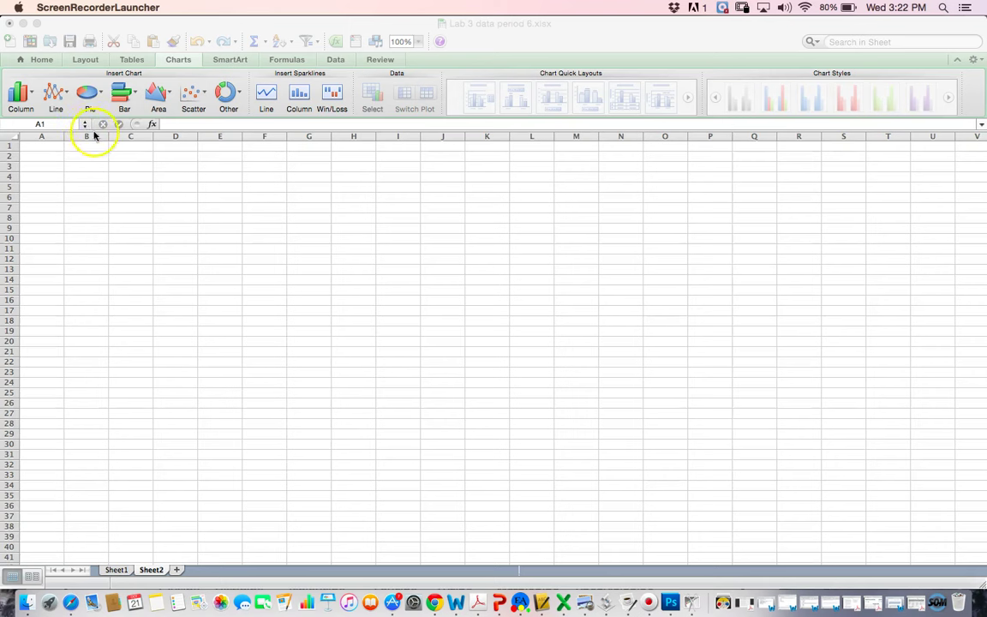
pyautogui.click(179, 192)
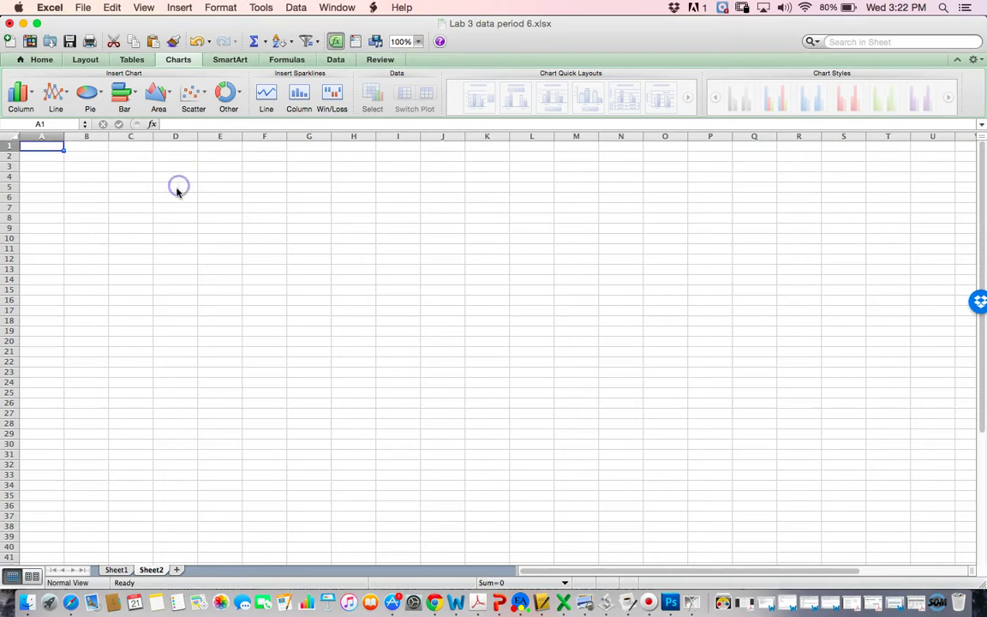
pyautogui.click(178, 189)
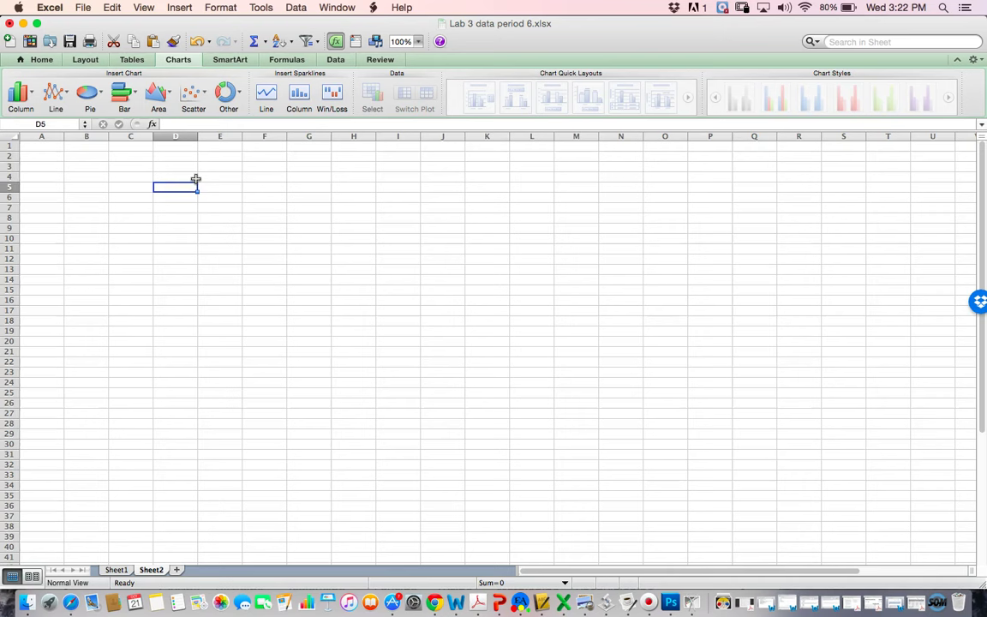
pyautogui.click(181, 188)
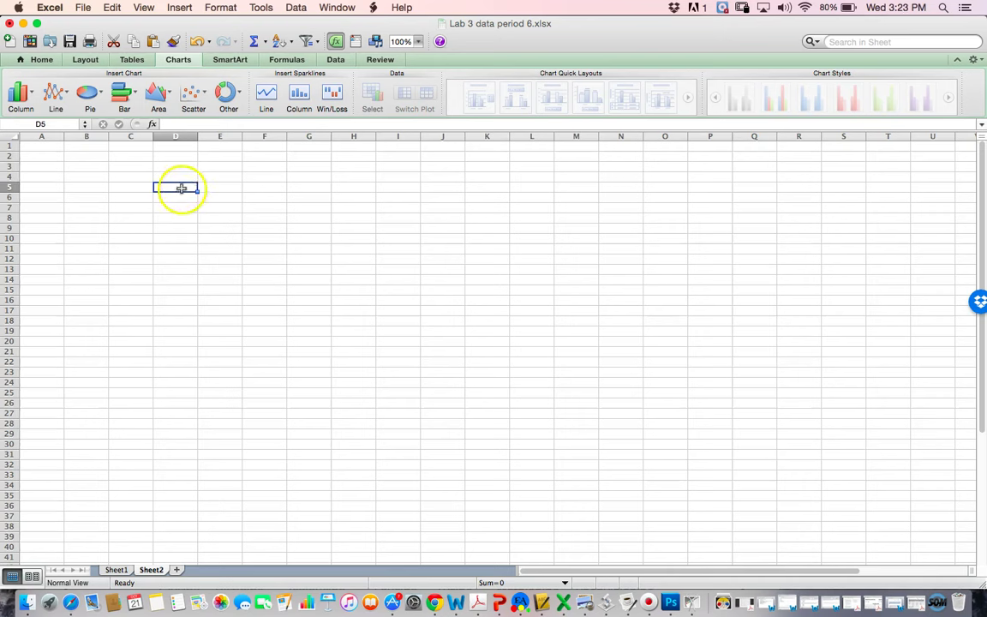
pyautogui.click(182, 189)
pyautogui.click(178, 187)
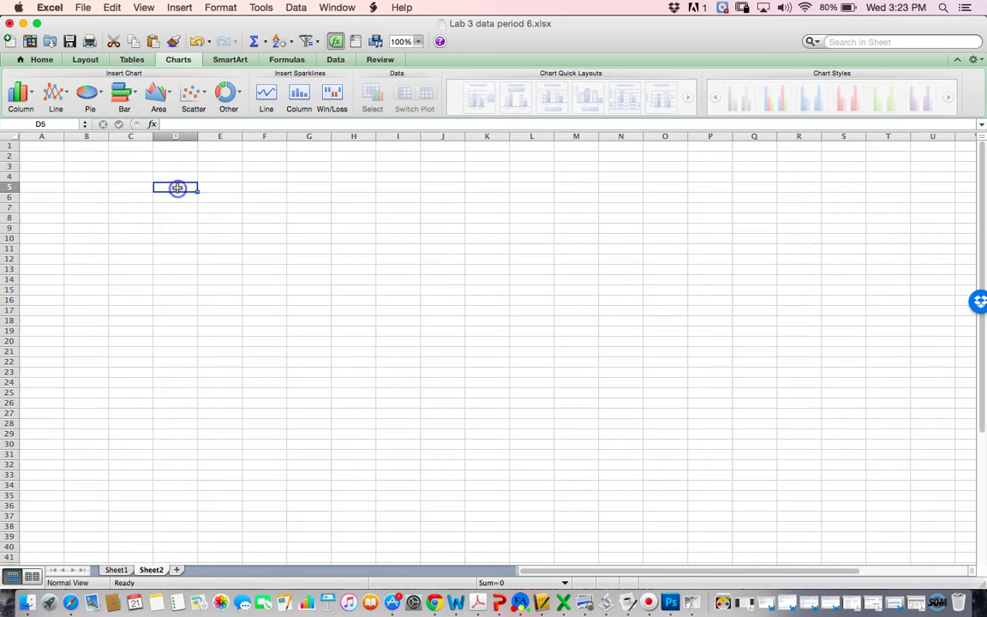
# - Enter the column letters A, B, C and D across cells E5 to H5
pyautogui.click(217, 187)
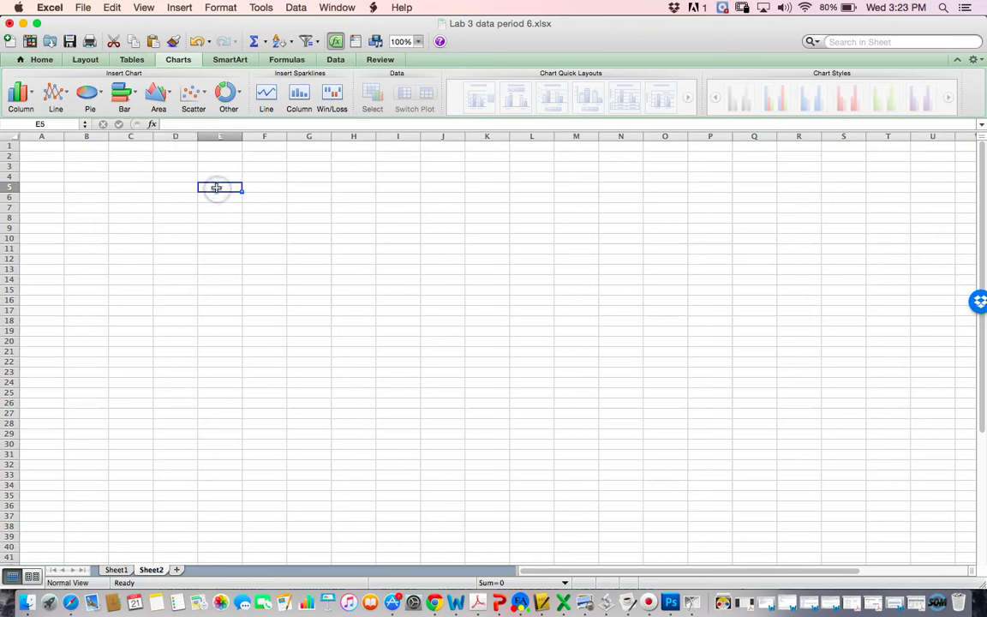
pyautogui.write('A')
pyautogui.click(262, 187)
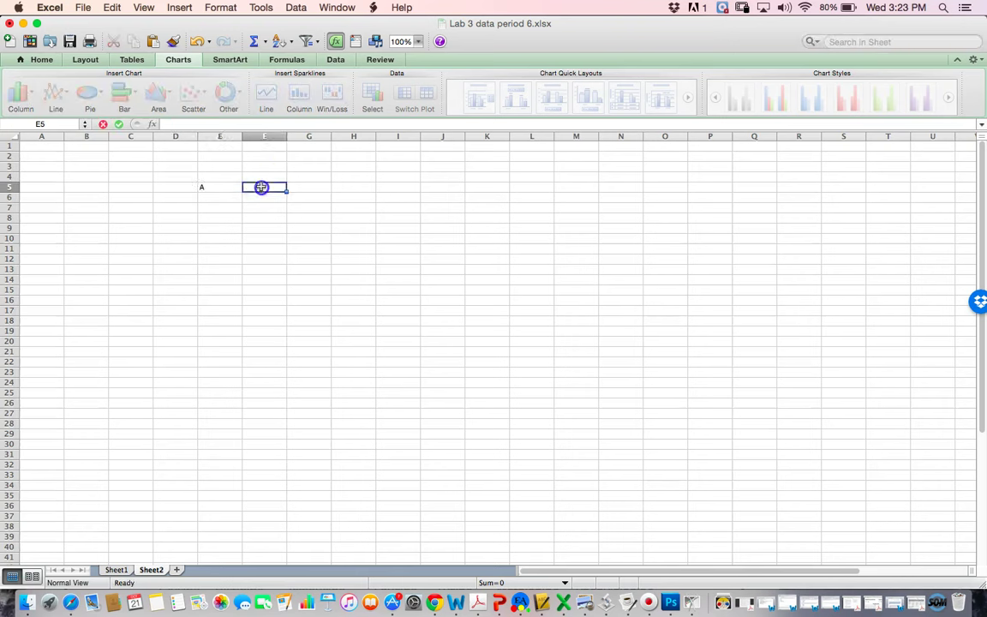
pyautogui.write('B')
pyautogui.click(302, 186)
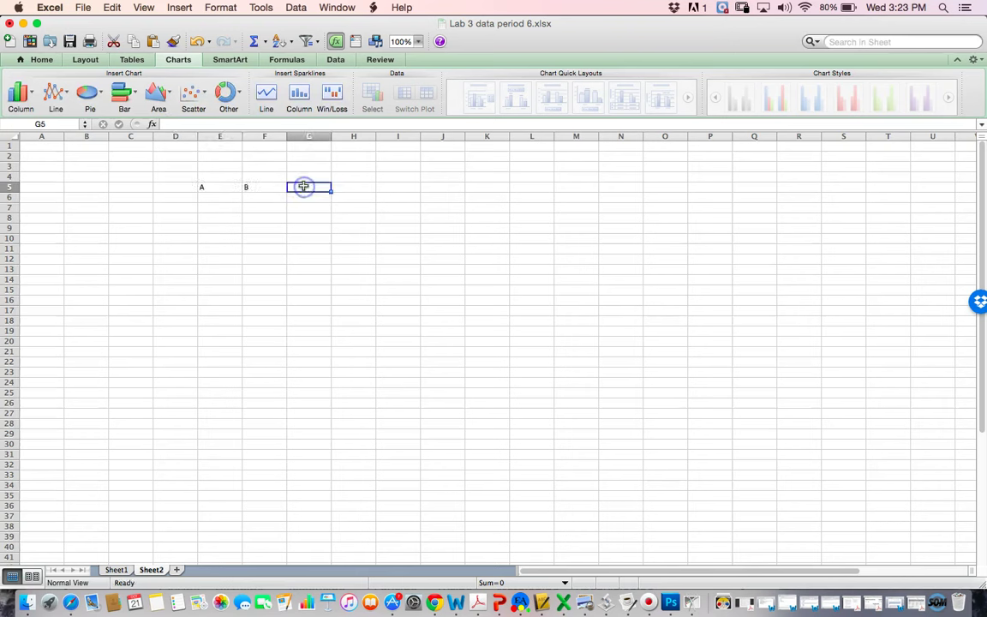
pyautogui.write('C')
pyautogui.click(343, 185)
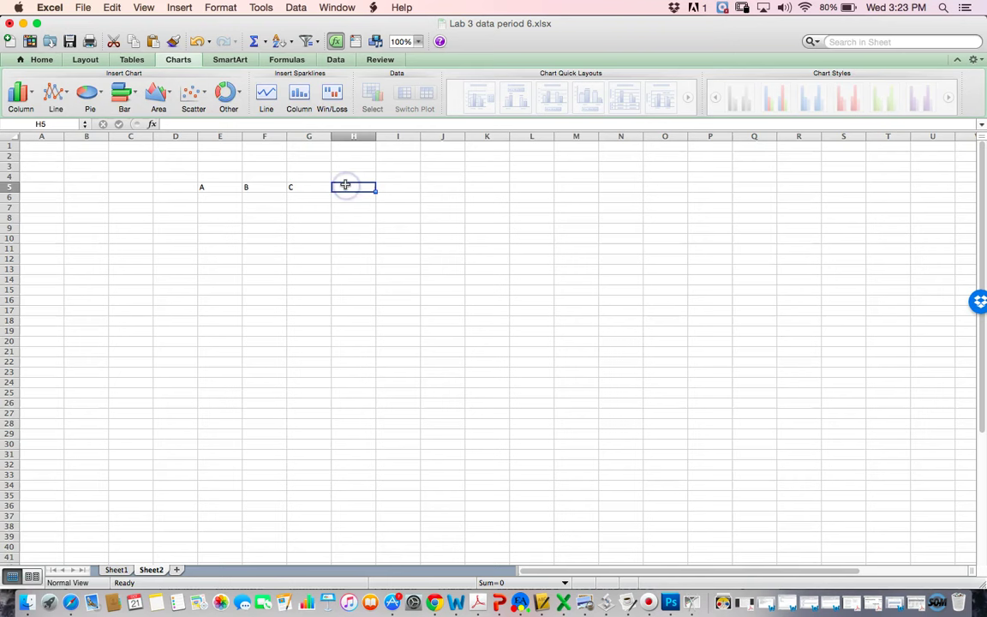
pyautogui.write('D')
pyautogui.click(369, 206)
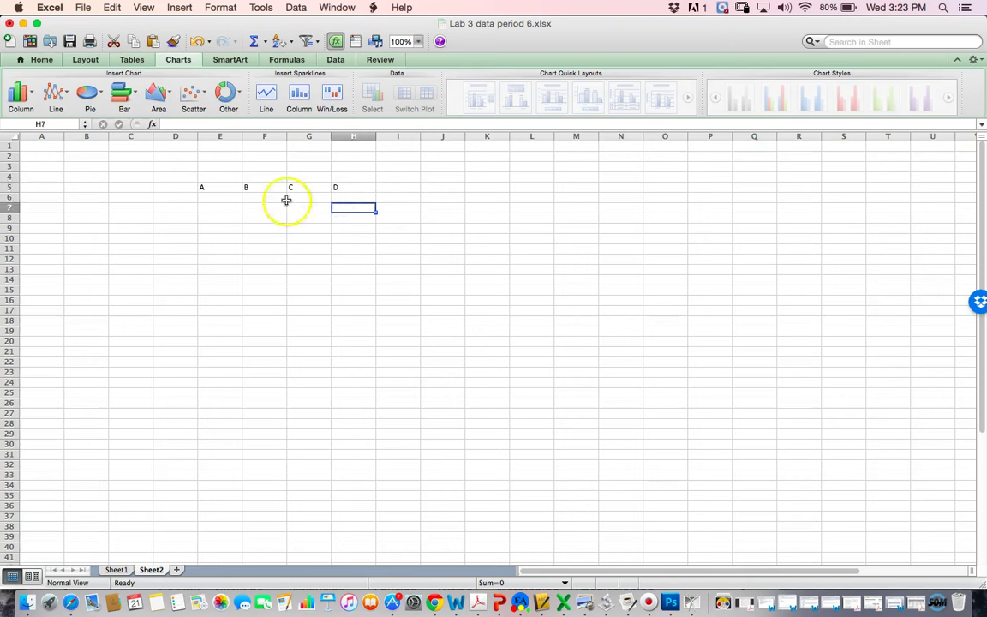
# - Enter the row numbers 1 through 5 down cells D6 to D10
pyautogui.click(184, 198)
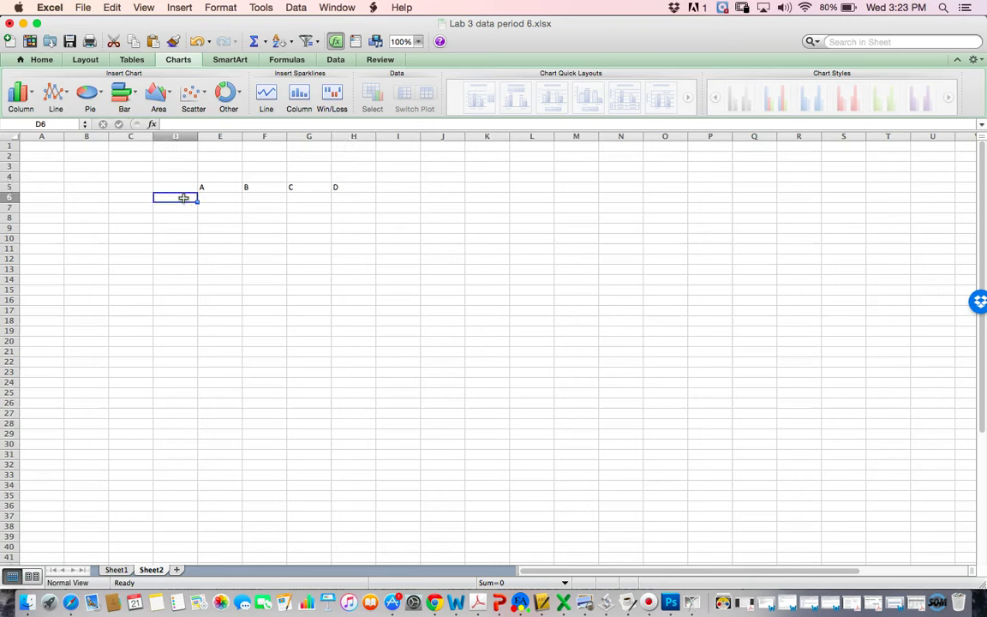
pyautogui.write('1')
pyautogui.click(181, 211)
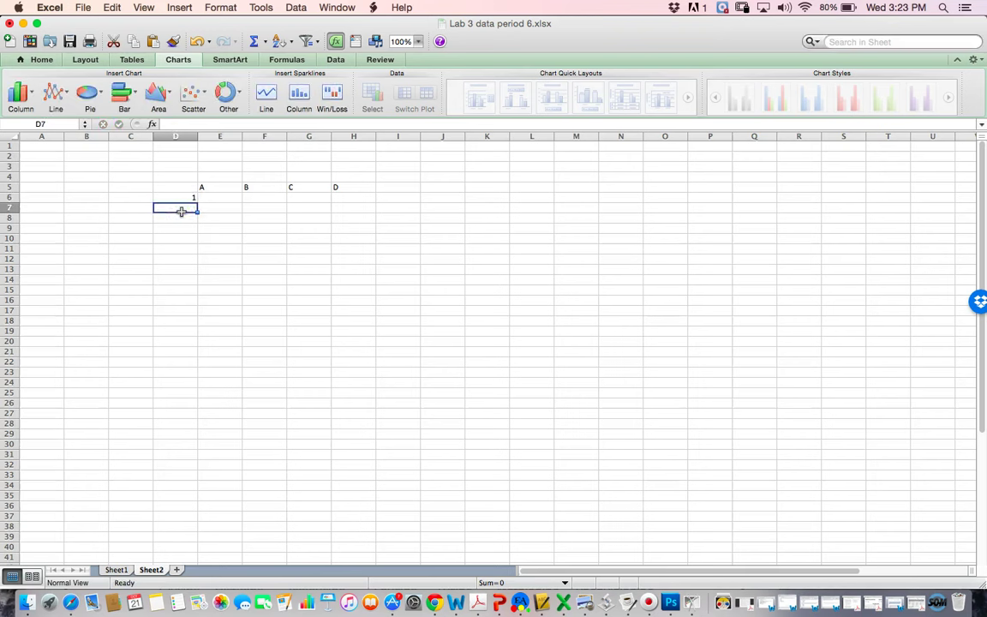
pyautogui.write('2')
pyautogui.click(182, 219)
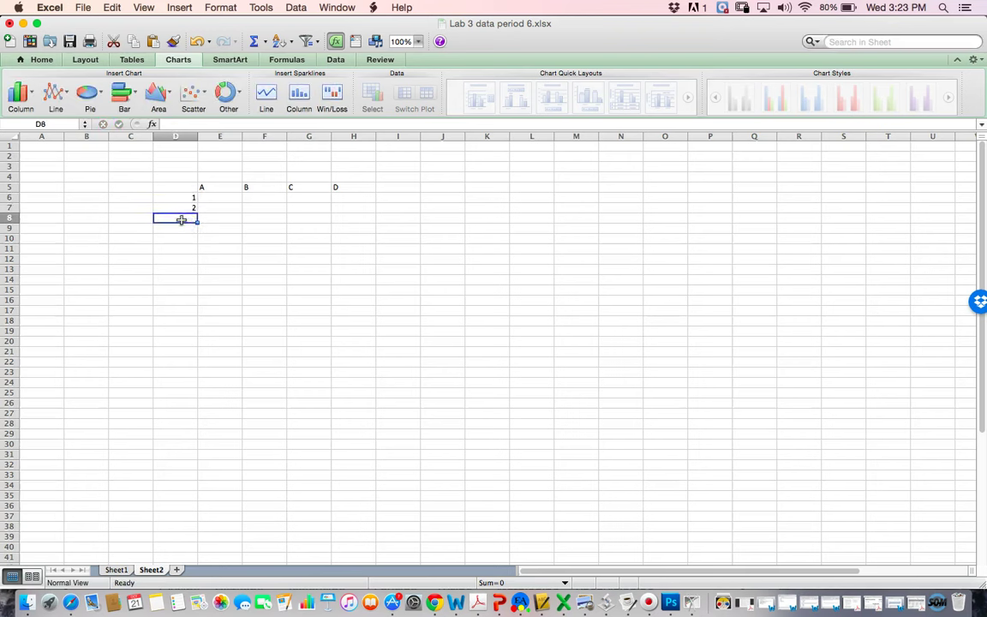
pyautogui.write('3')
pyautogui.click(181, 229)
pyautogui.write('3')
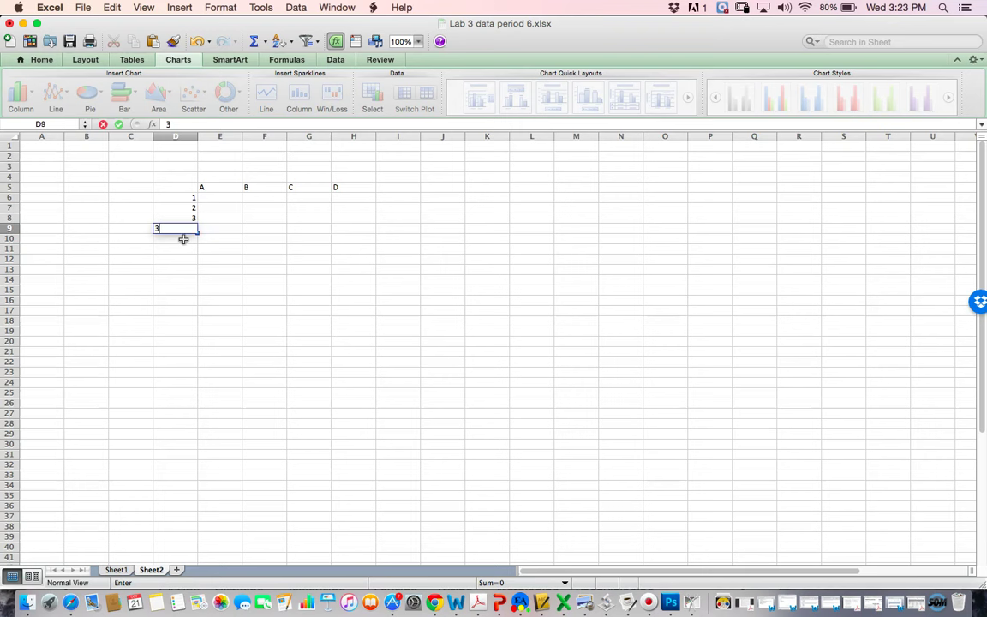
pyautogui.click(184, 239)
pyautogui.click(186, 230)
pyautogui.write('4')
pyautogui.click(188, 238)
pyautogui.write('5')
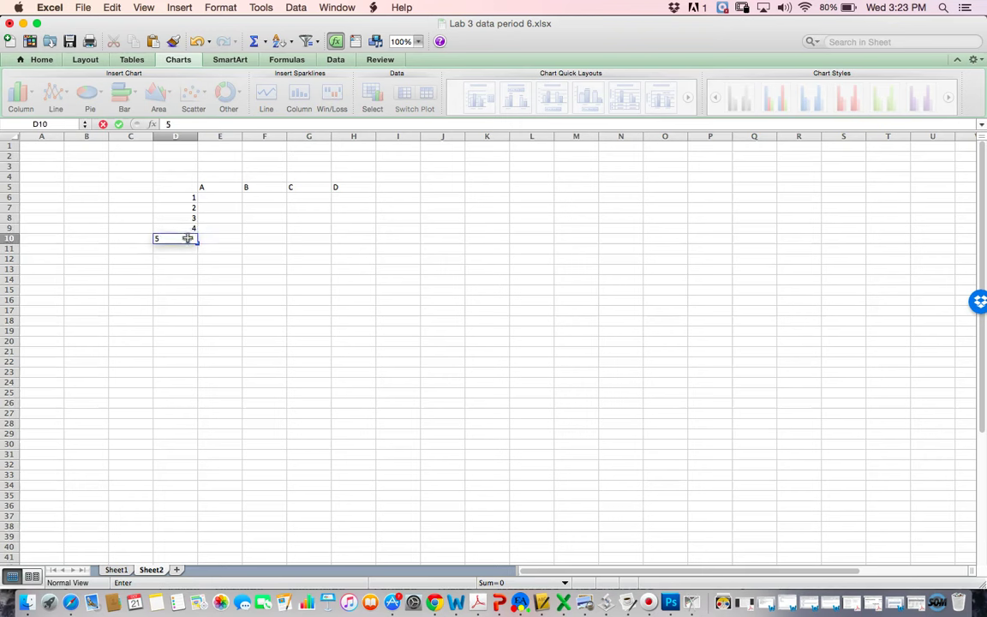
pyautogui.click(186, 277)
# - Format the range D5:H11 as bold, centered text at font size 36
pyautogui.moveTo(187, 187); pyautogui.dragTo(340, 251)
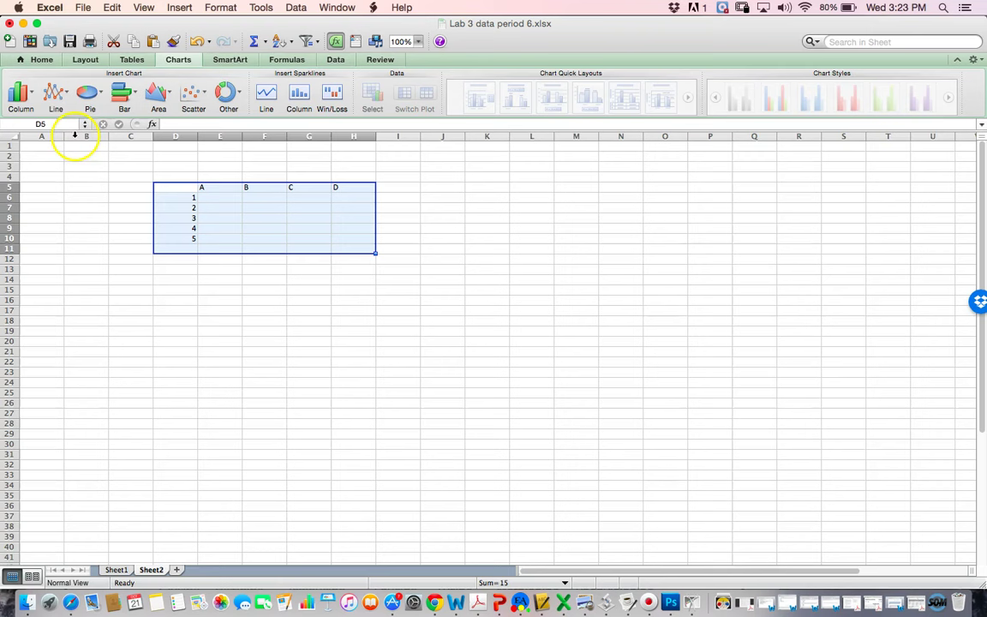
pyautogui.click(48, 61)
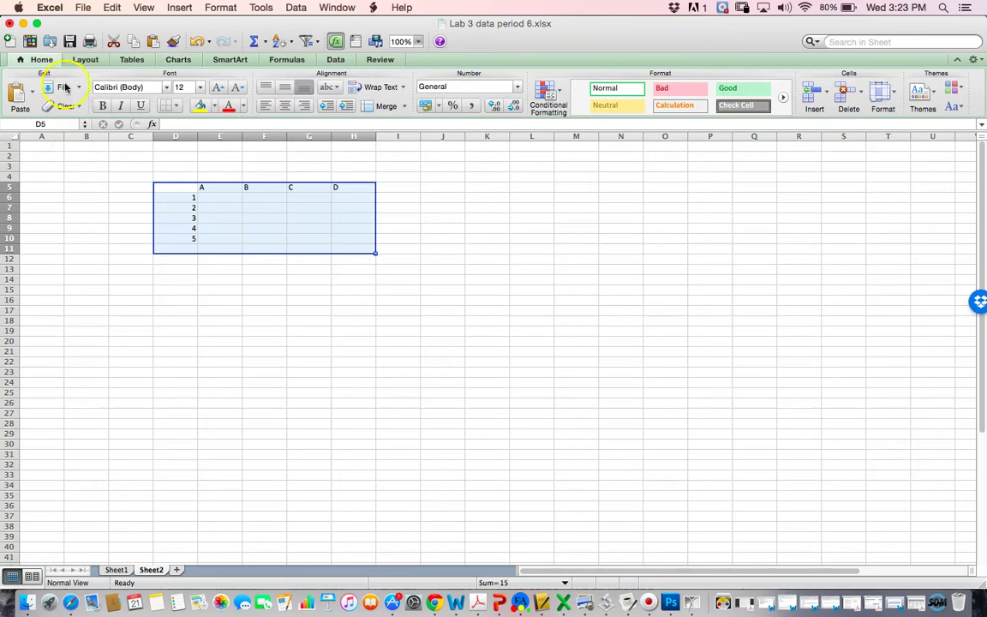
pyautogui.click(102, 107)
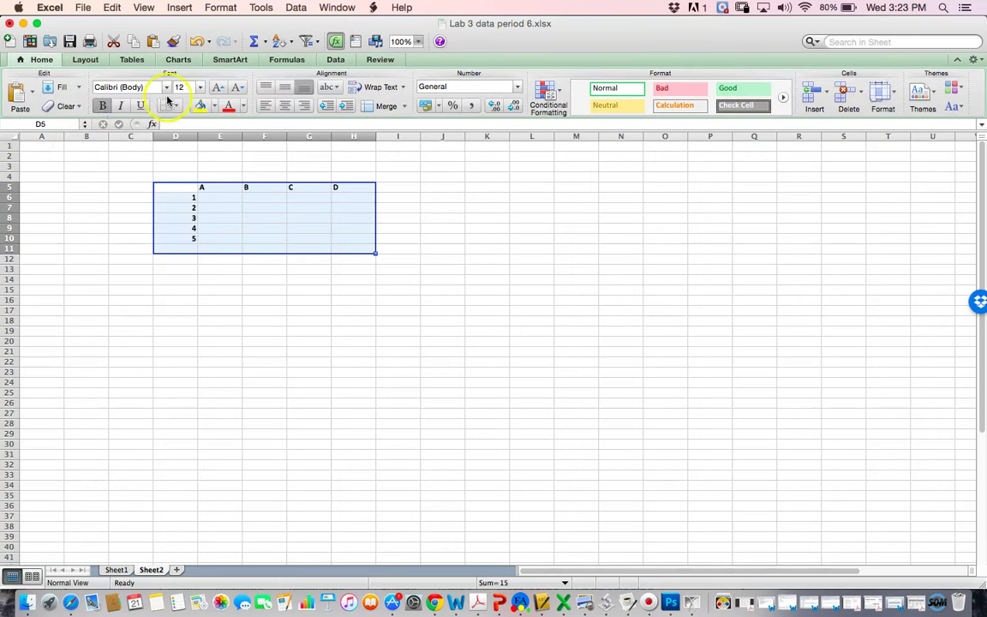
pyautogui.click(199, 89)
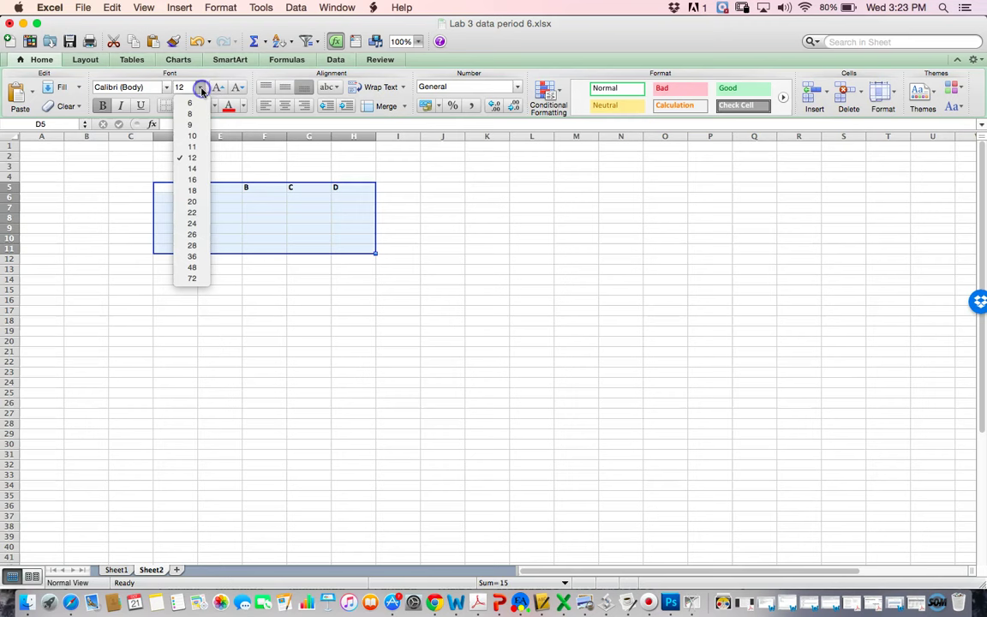
pyautogui.click(193, 212)
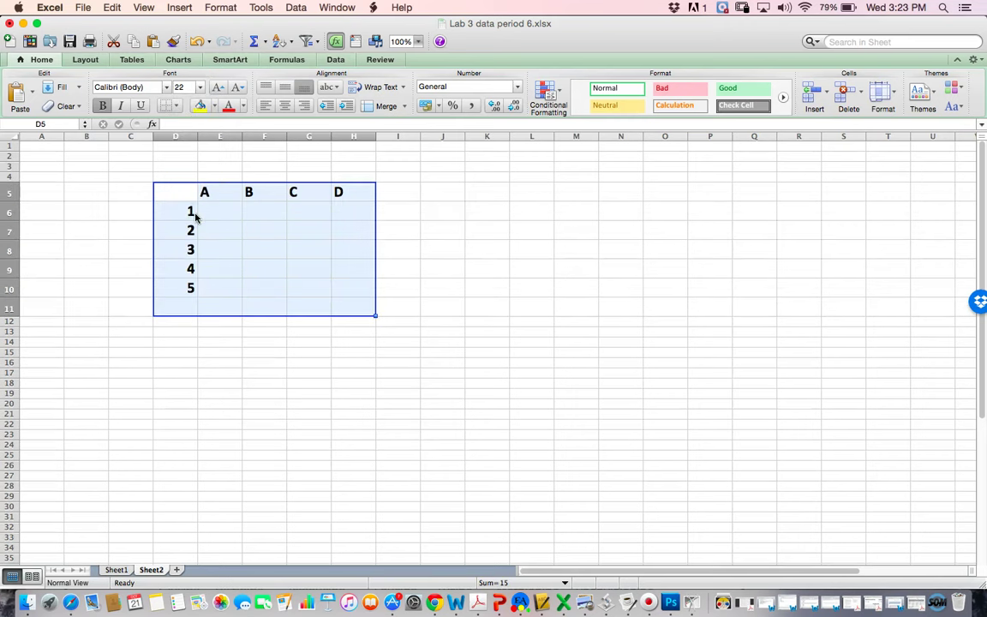
pyautogui.click(198, 87)
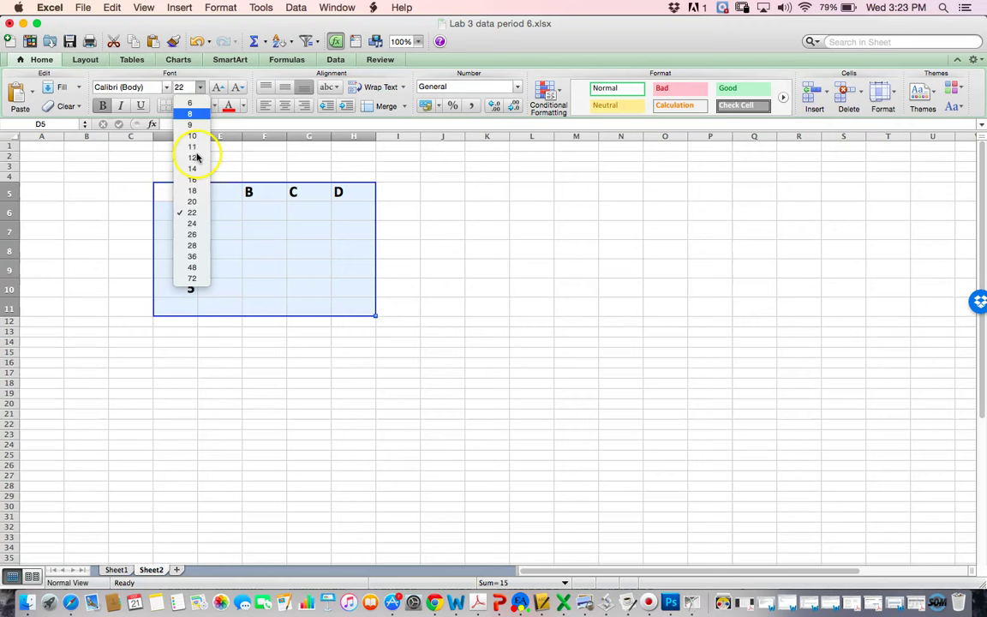
pyautogui.click(191, 256)
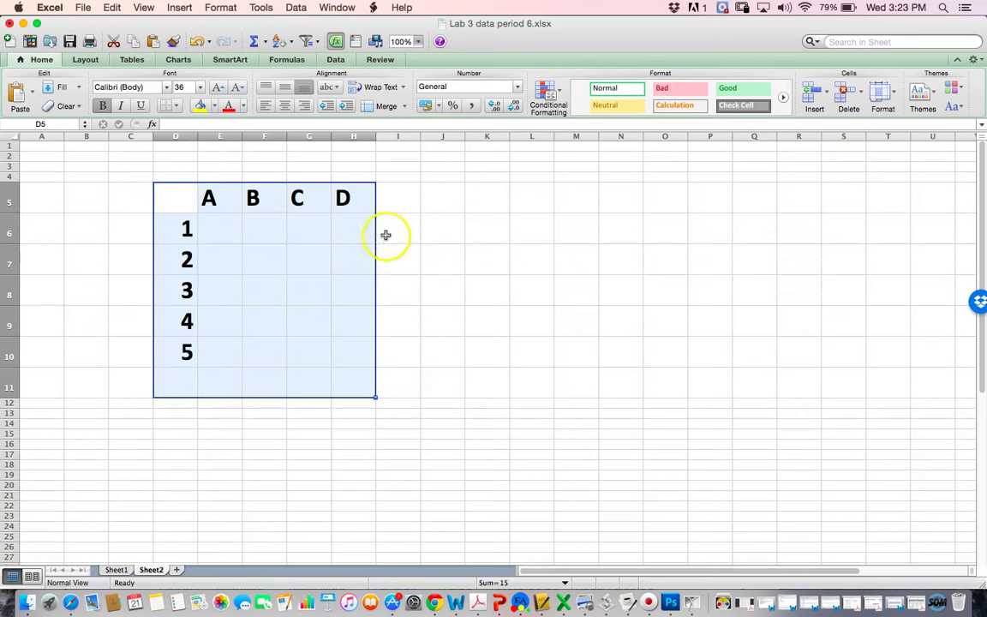
pyautogui.click(285, 106)
pyautogui.click(399, 257)
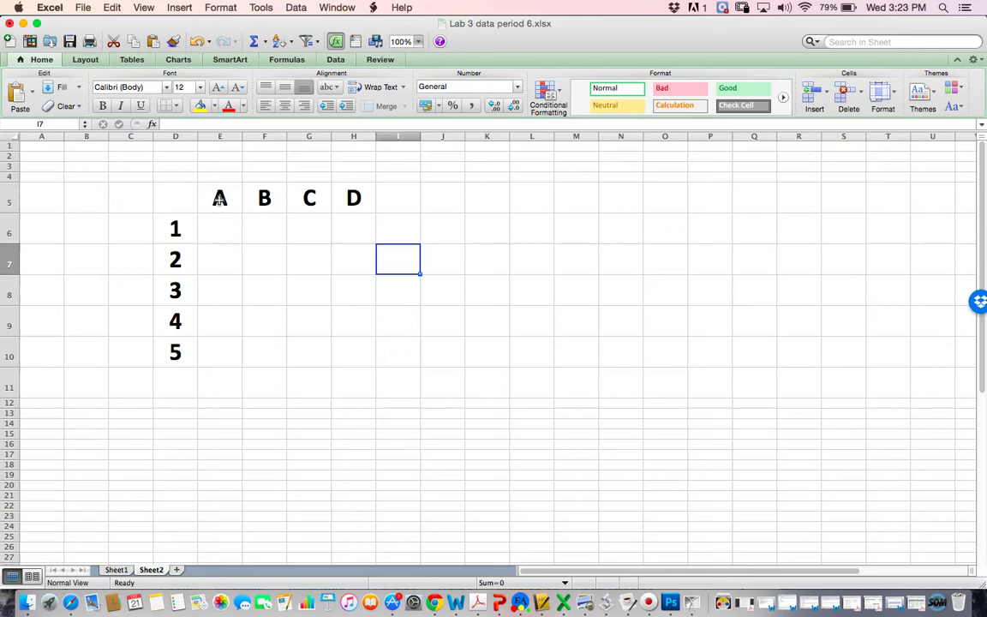
# - Clear the letters A, B, C and D from cells E5 to H5
pyautogui.click(220, 198)
pyautogui.press('BackSpace')
pyautogui.click(256, 199)
pyautogui.press('BackSpace')
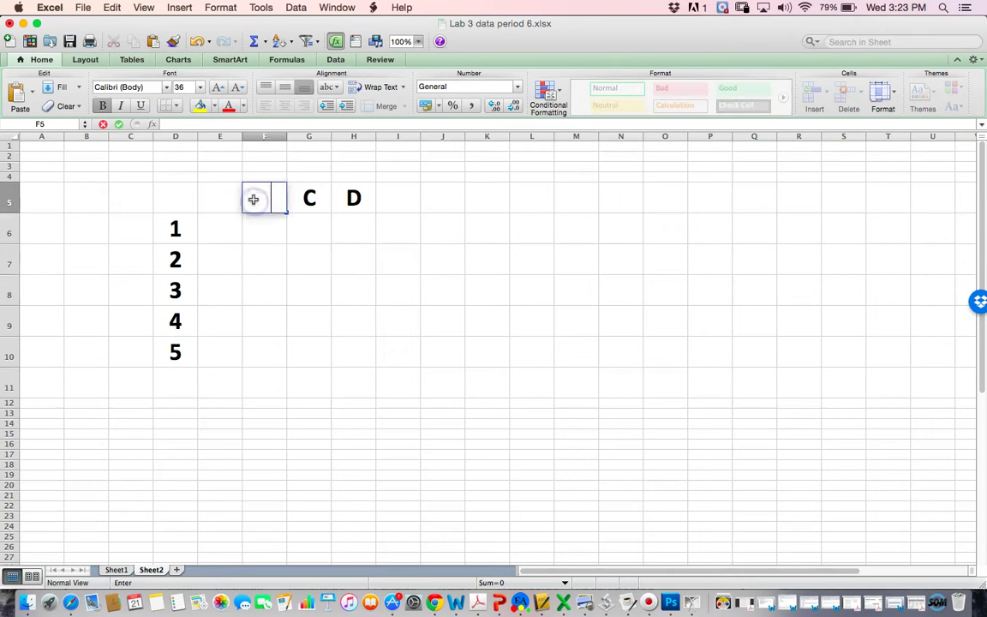
pyautogui.click(306, 198)
pyautogui.press('BackSpace')
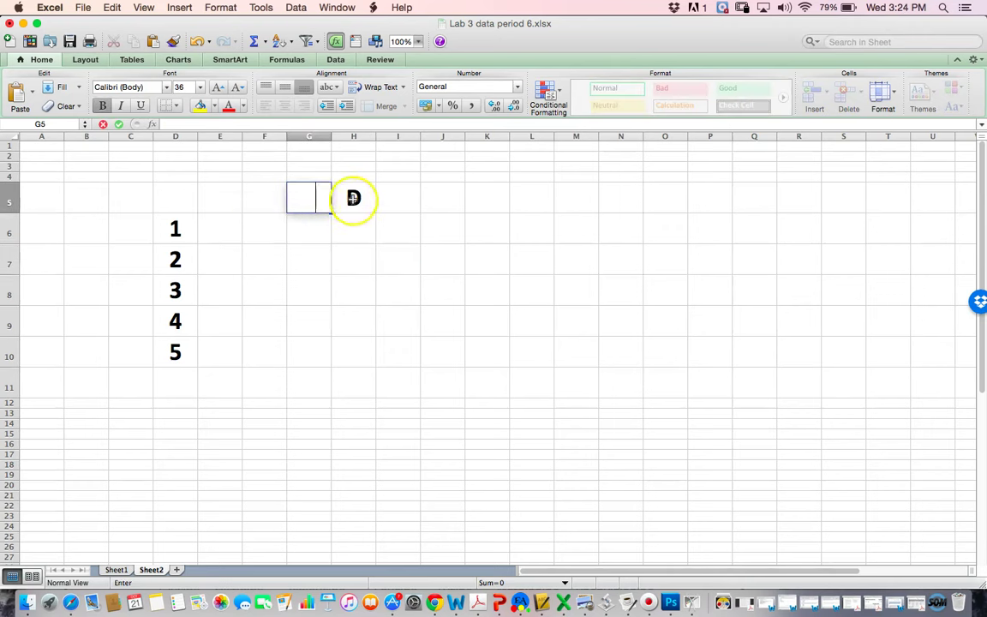
pyautogui.click(353, 199)
pyautogui.press('BackSpace')
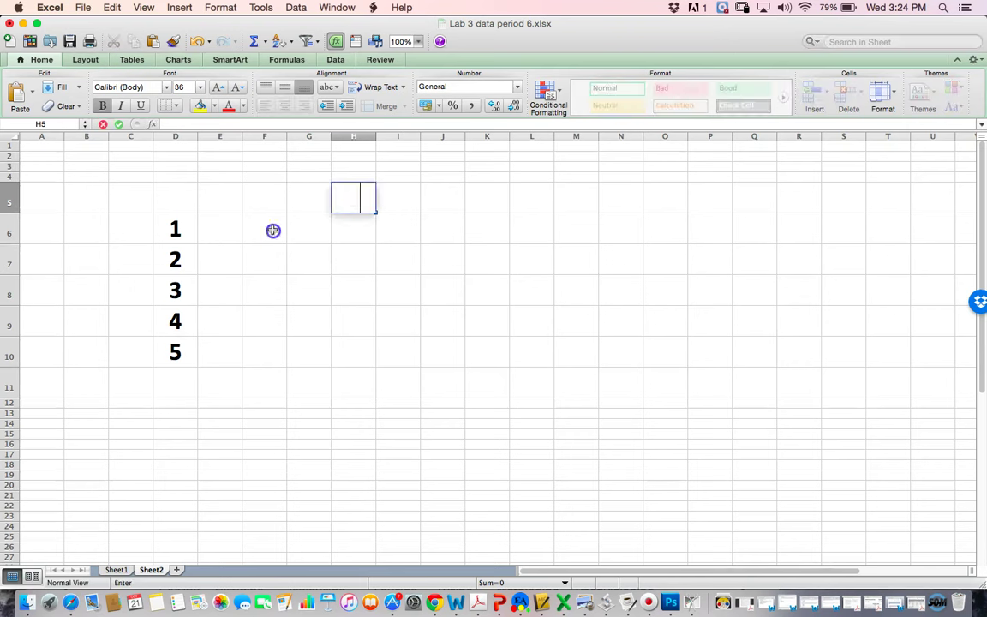
pyautogui.click(269, 228)
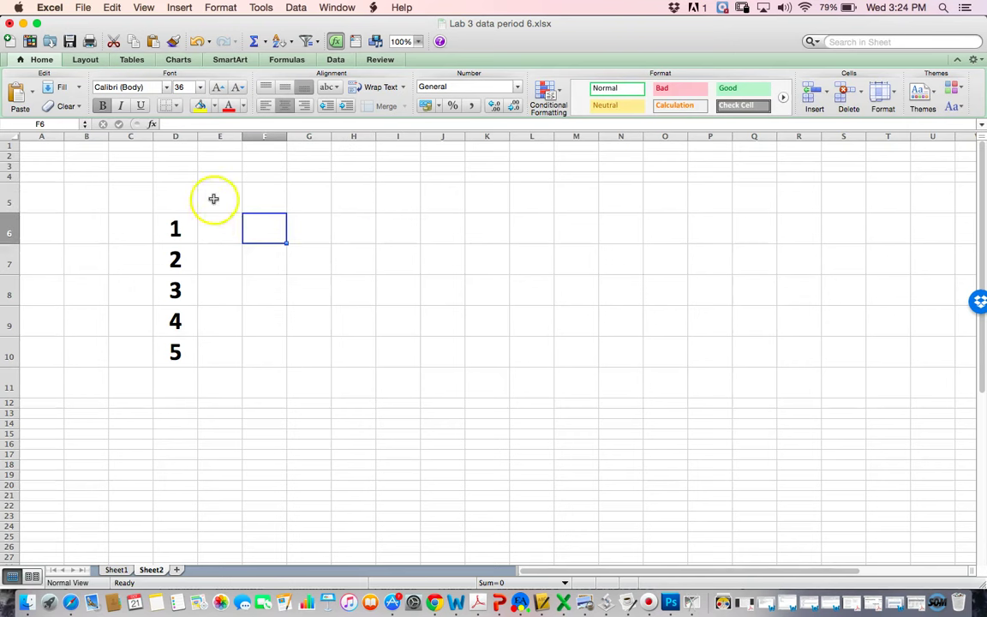
# - Apply a thick solid bottom border to the empty cells E5:I5 above the number rows
pyautogui.click(207, 202)
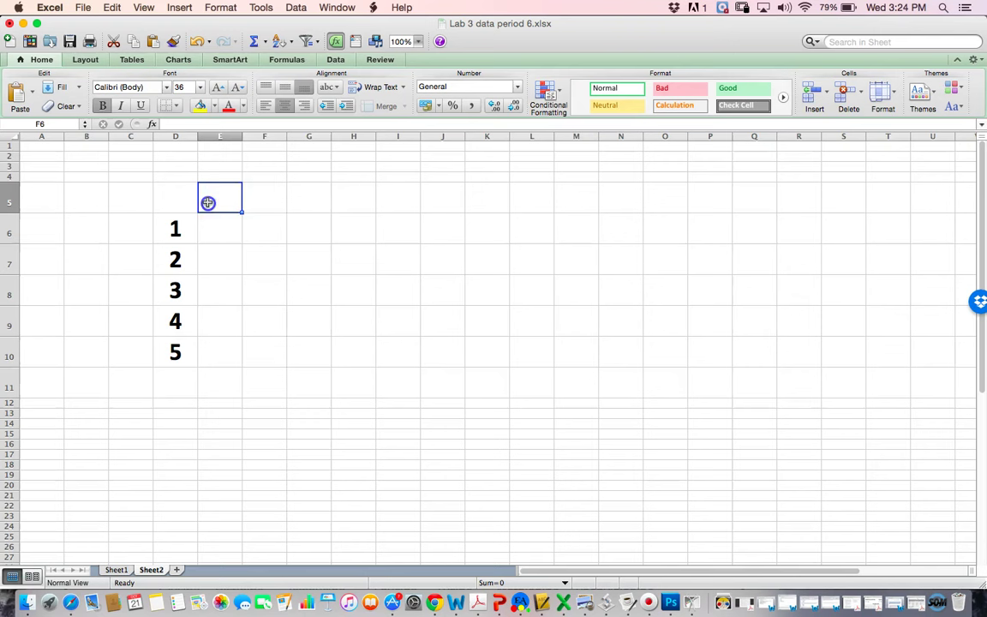
pyautogui.moveTo(207, 202); pyautogui.dragTo(402, 209)
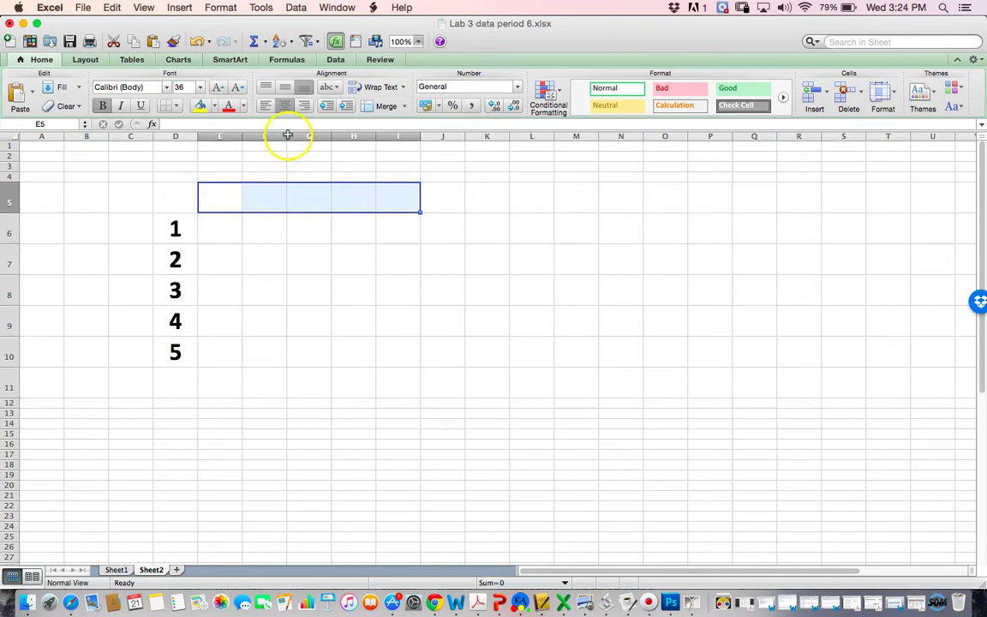
pyautogui.click(232, 9)
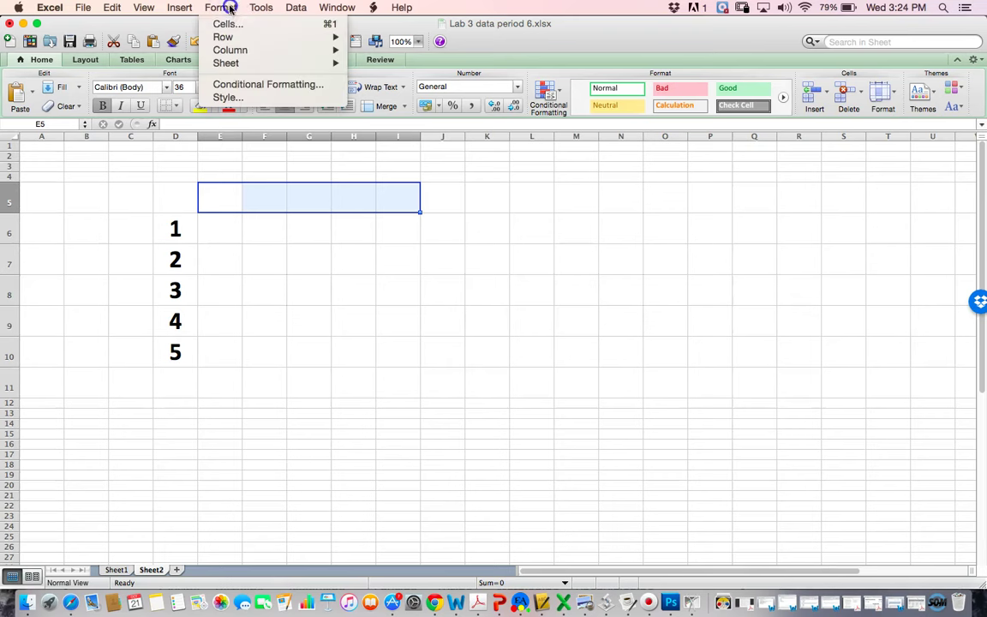
pyautogui.click(229, 24)
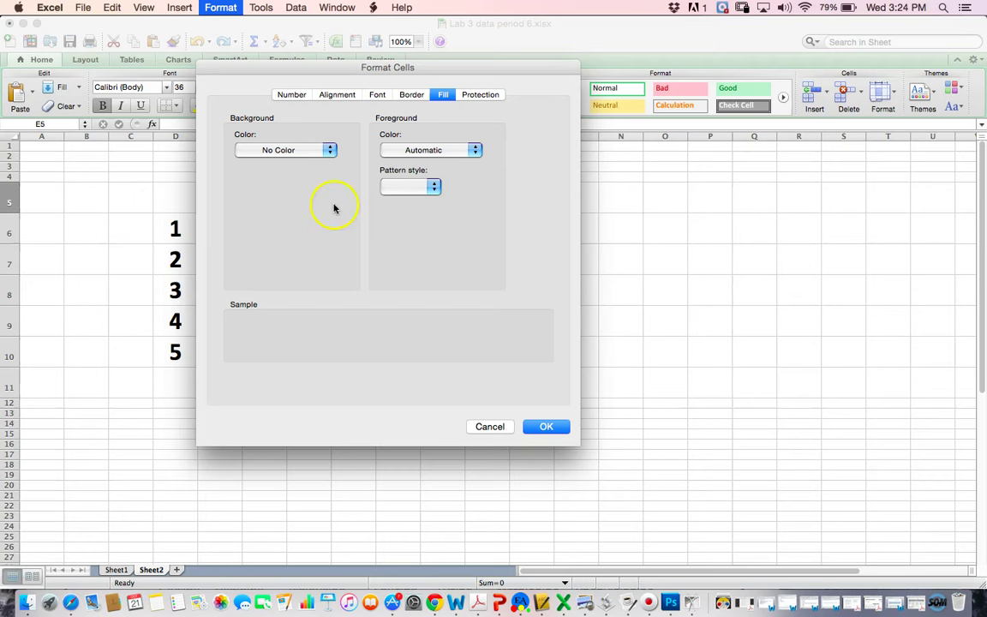
pyautogui.click(408, 99)
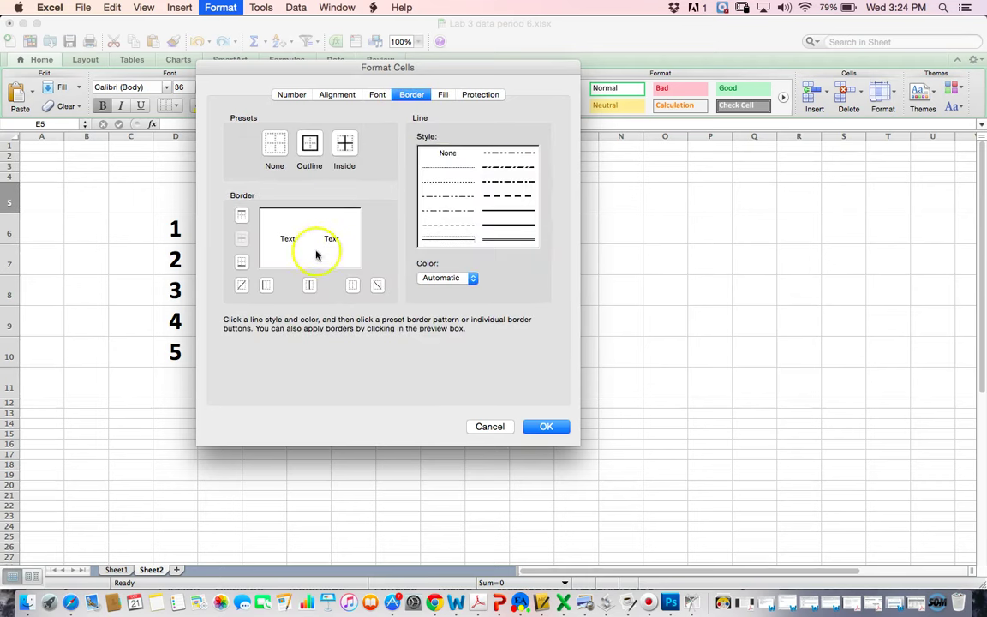
pyautogui.click(506, 224)
pyautogui.click(317, 280)
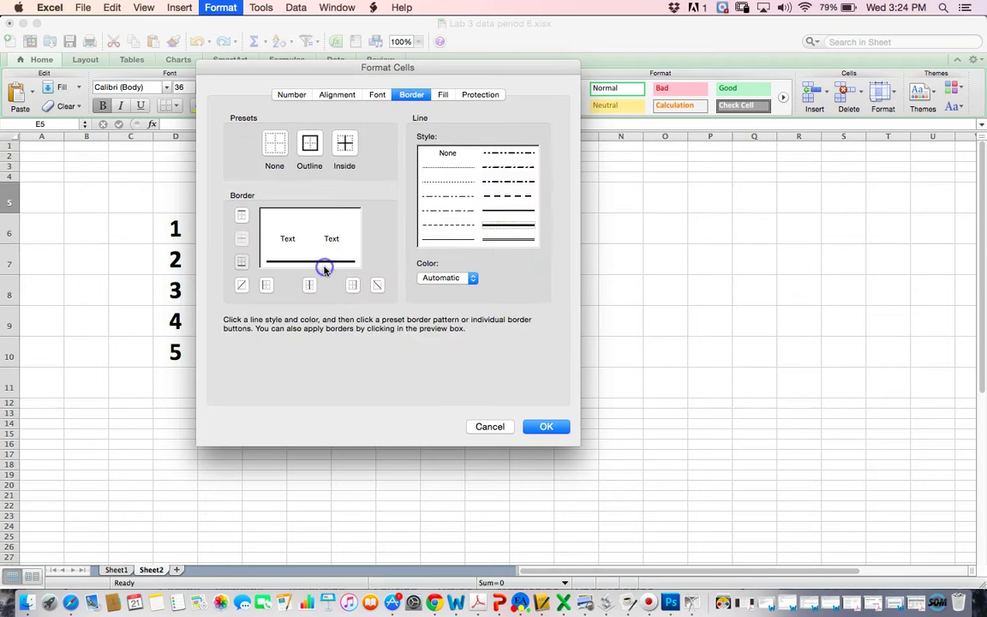
pyautogui.click(546, 426)
pyautogui.click(448, 348)
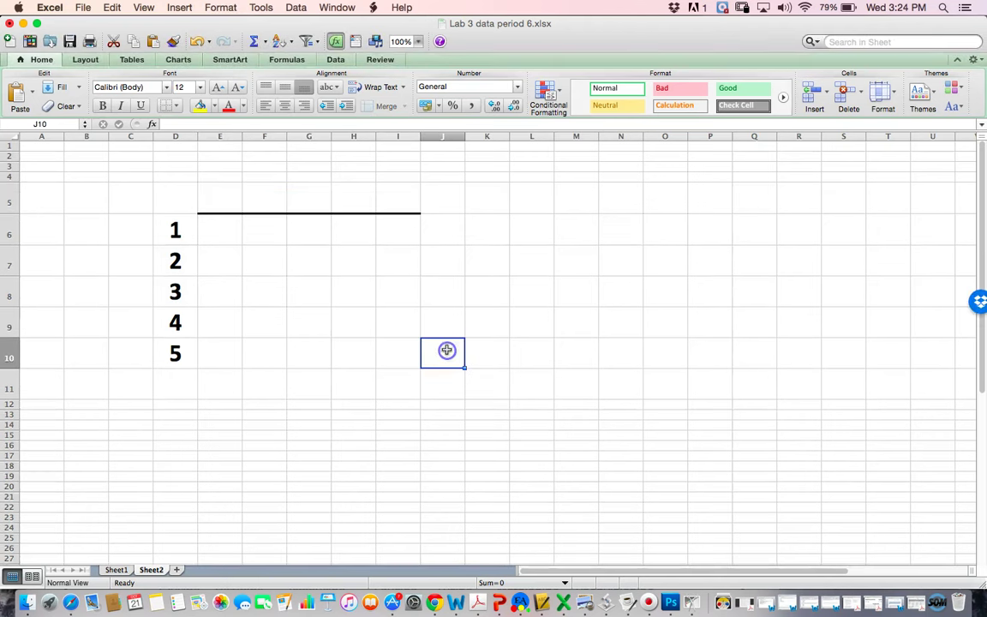
# - Apply a thick solid border to the right edge of the number cells D6:D10
pyautogui.moveTo(185, 227); pyautogui.dragTo(185, 351)
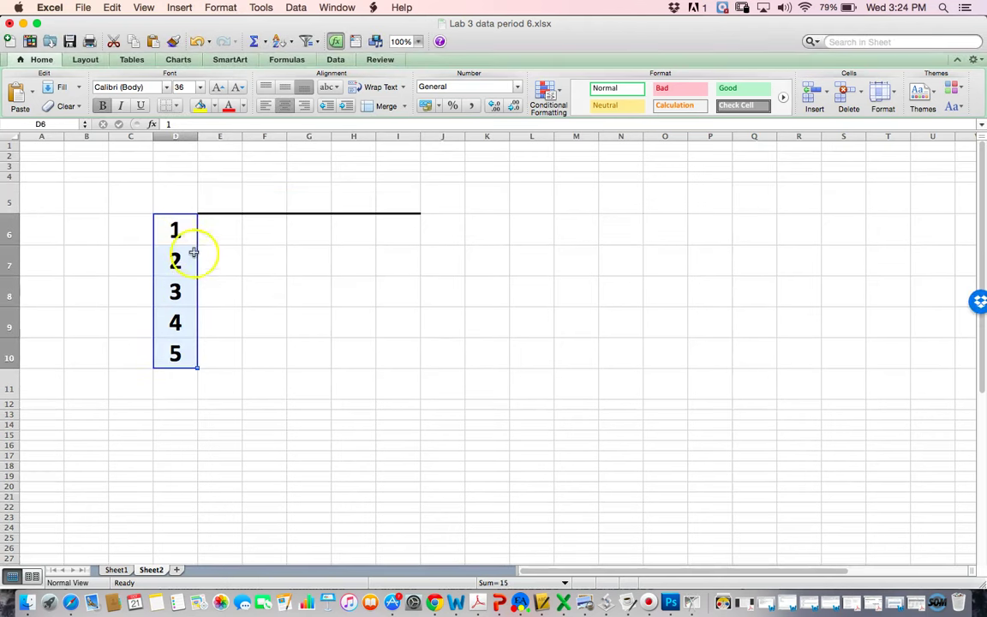
pyautogui.click(222, 8)
pyautogui.click(228, 26)
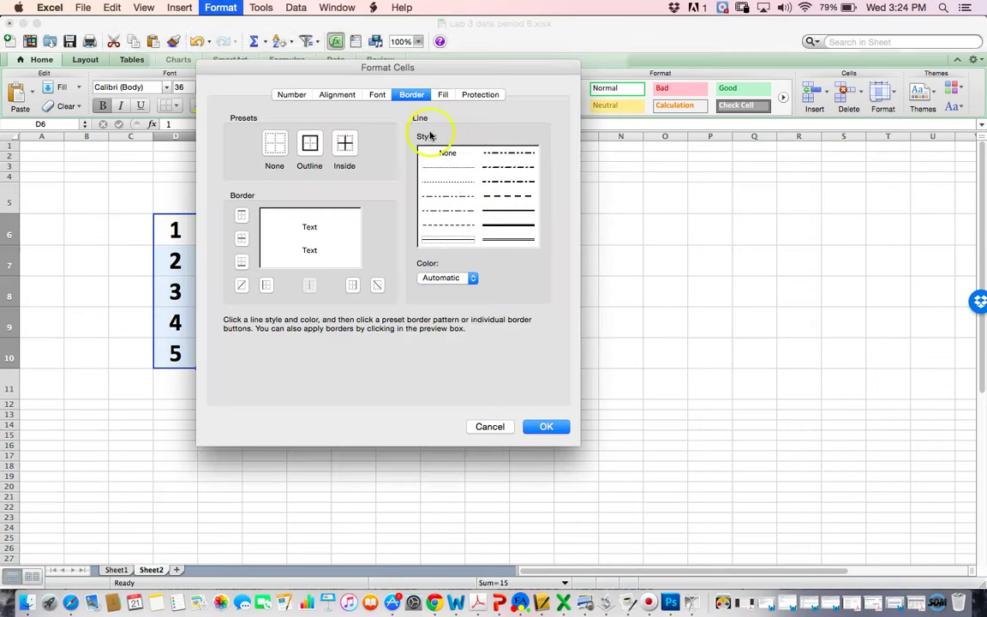
pyautogui.click(508, 225)
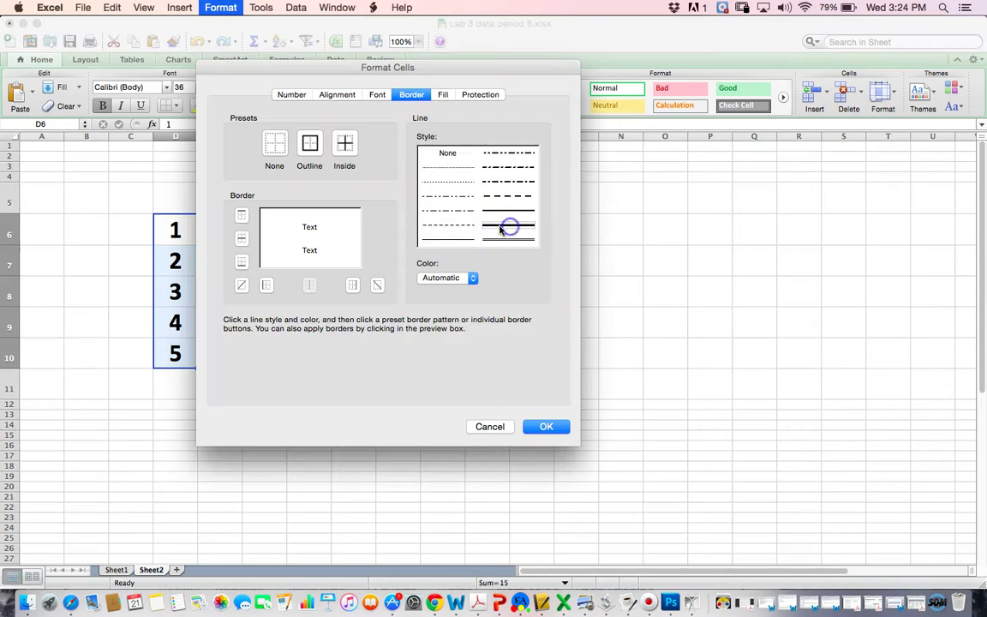
pyautogui.click(359, 244)
pyautogui.click(546, 427)
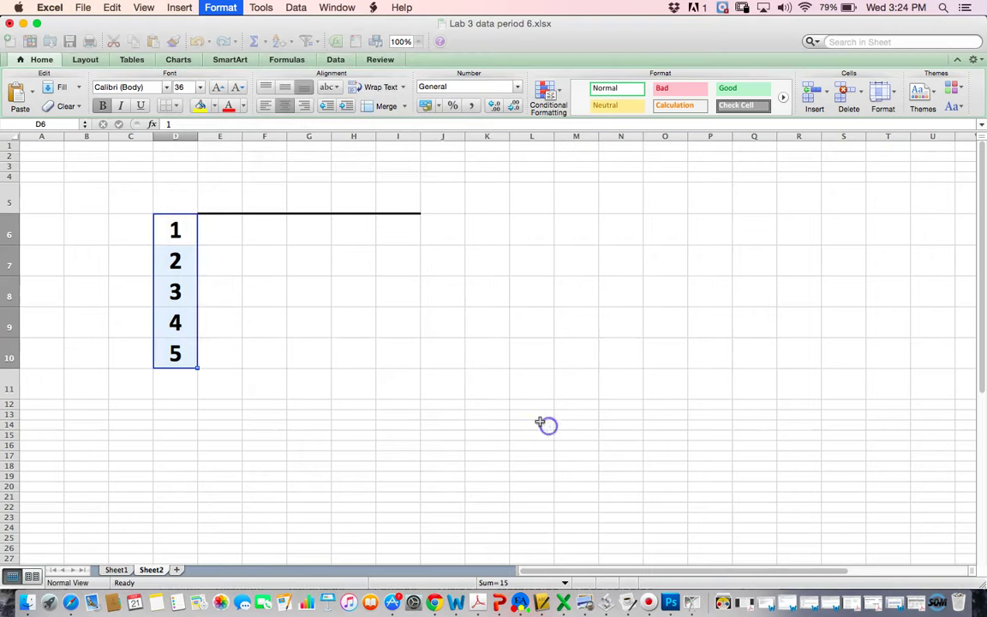
pyautogui.click(499, 405)
# - Add thin solid inside, bottom and right borders to the range E6:I10 to form a grid
pyautogui.moveTo(227, 237); pyautogui.dragTo(400, 346)
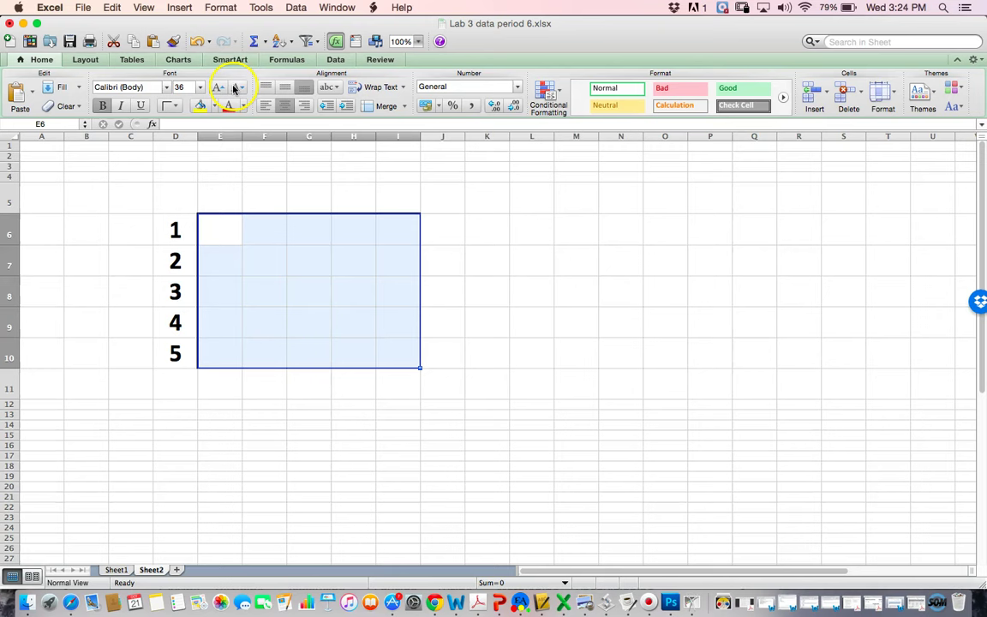
pyautogui.click(223, 10)
pyautogui.click(221, 22)
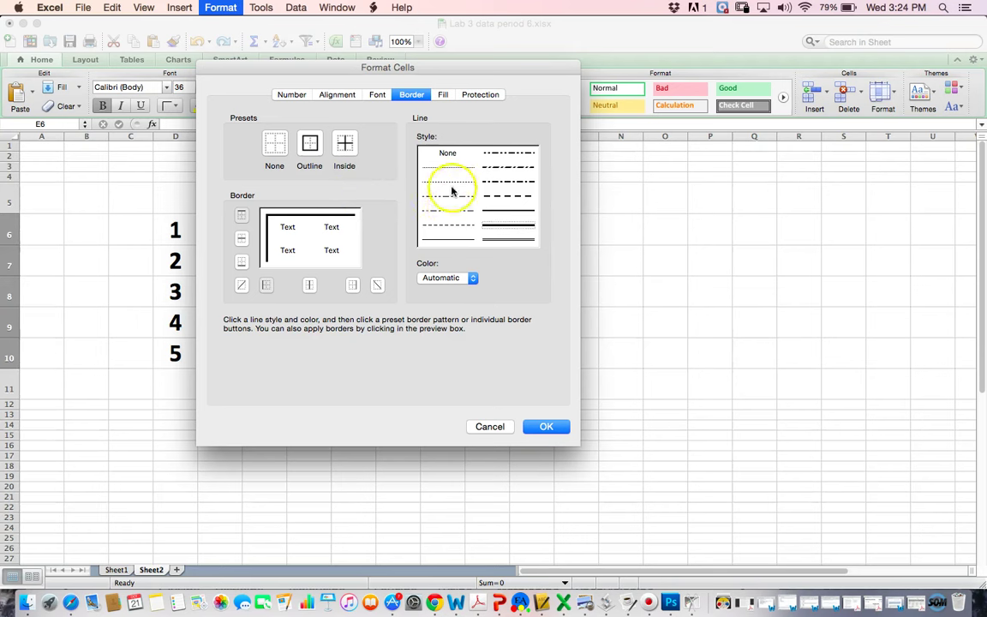
pyautogui.click(463, 238)
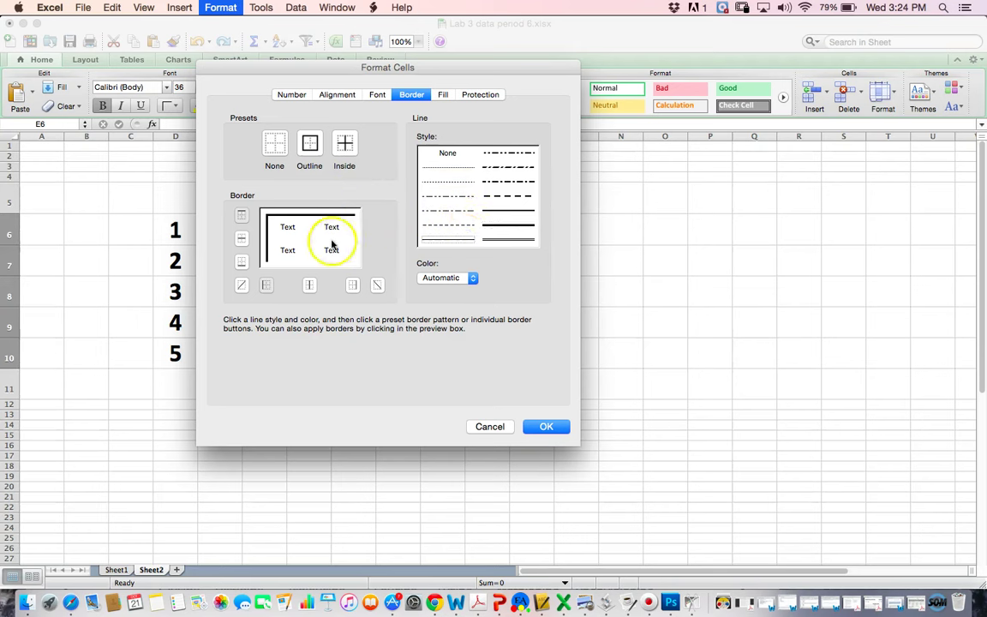
pyautogui.click(322, 241)
pyautogui.click(313, 225)
pyautogui.click(298, 264)
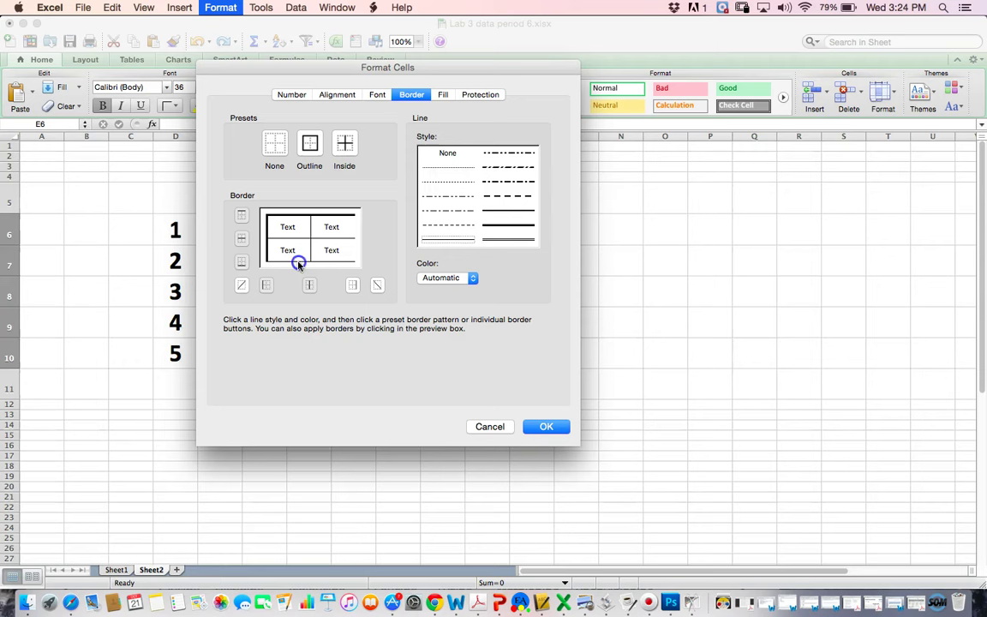
pyautogui.click(350, 247)
pyautogui.click(526, 426)
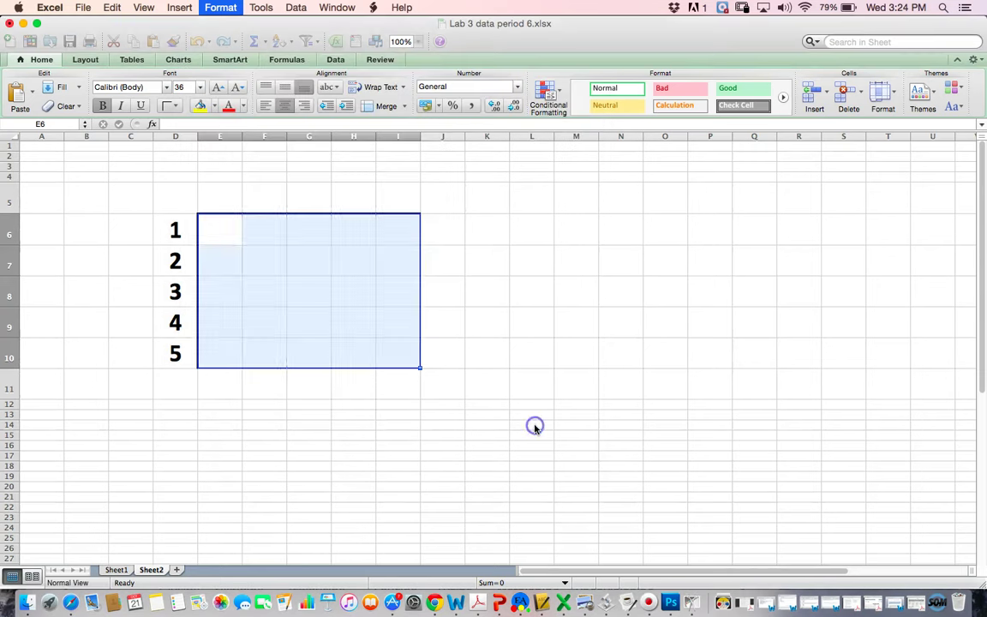
pyautogui.click(504, 403)
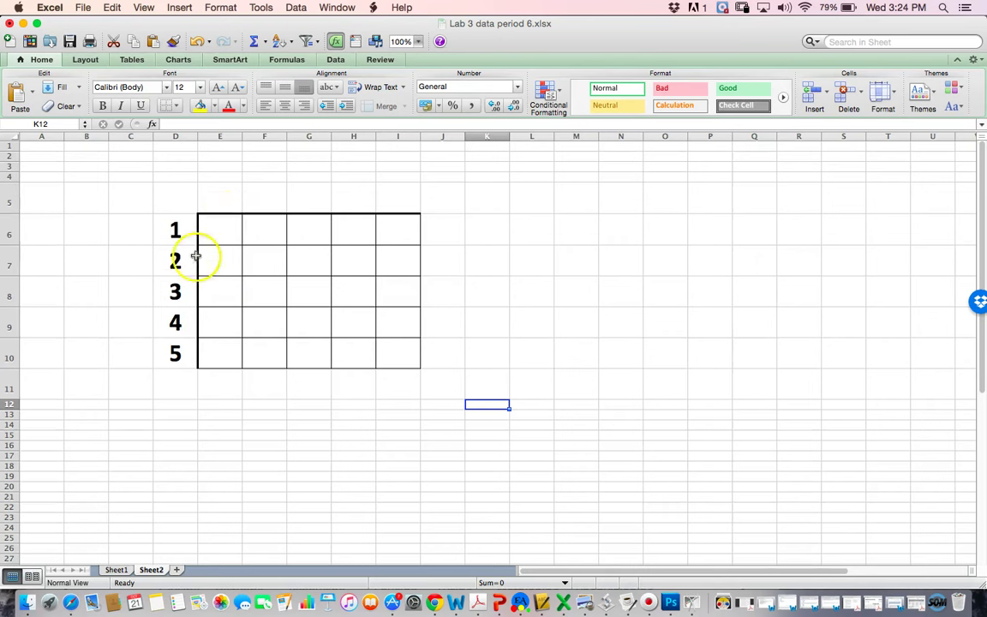
# - Enter the percentages 0%, 0.5%, 1.0%, 1.5% and 2.0% down cells C6 to C10
pyautogui.click(134, 227)
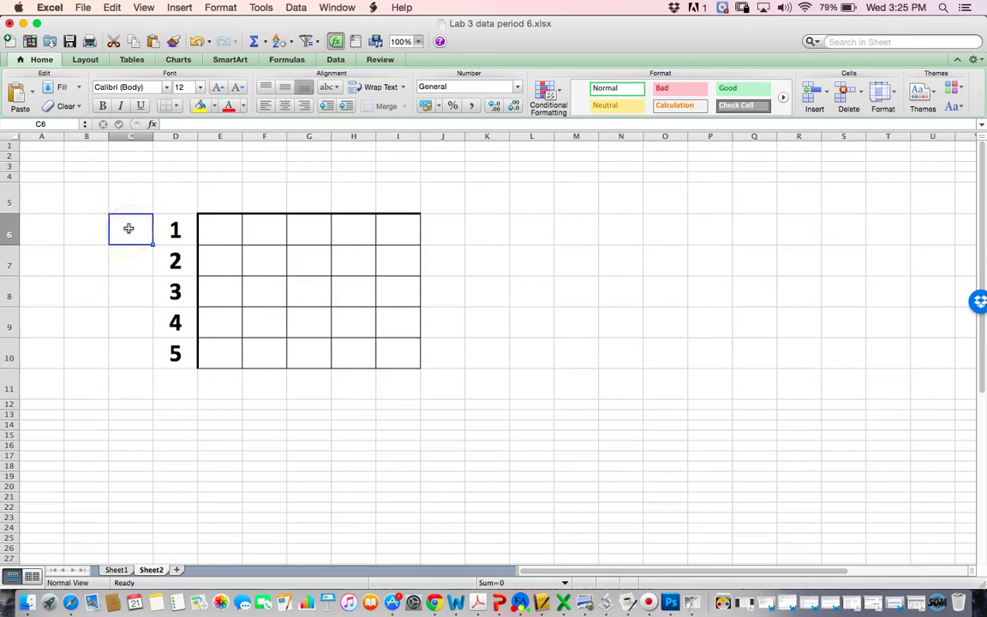
pyautogui.write(')')
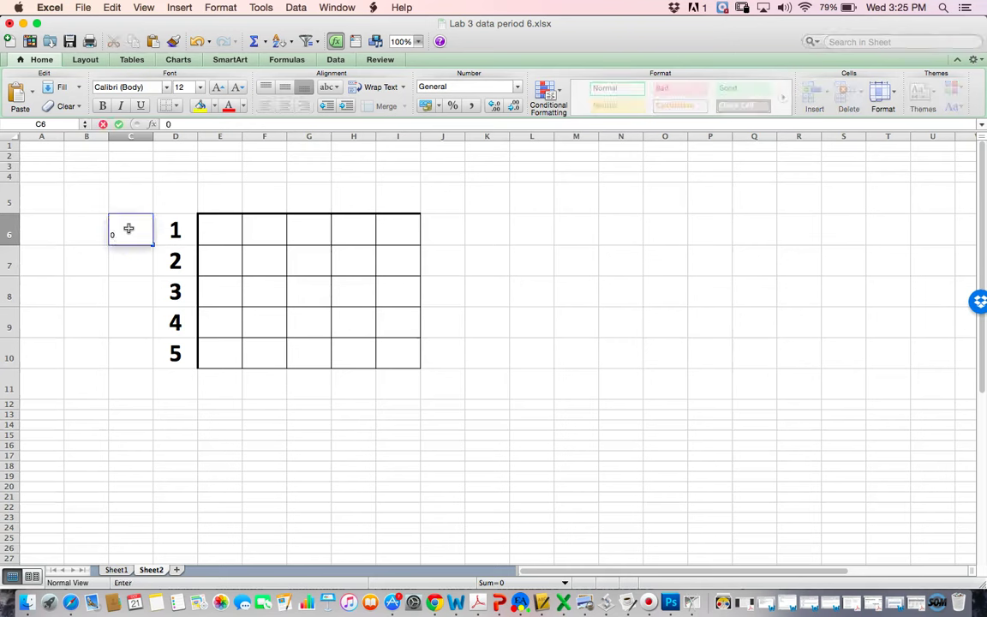
pyautogui.click(126, 262)
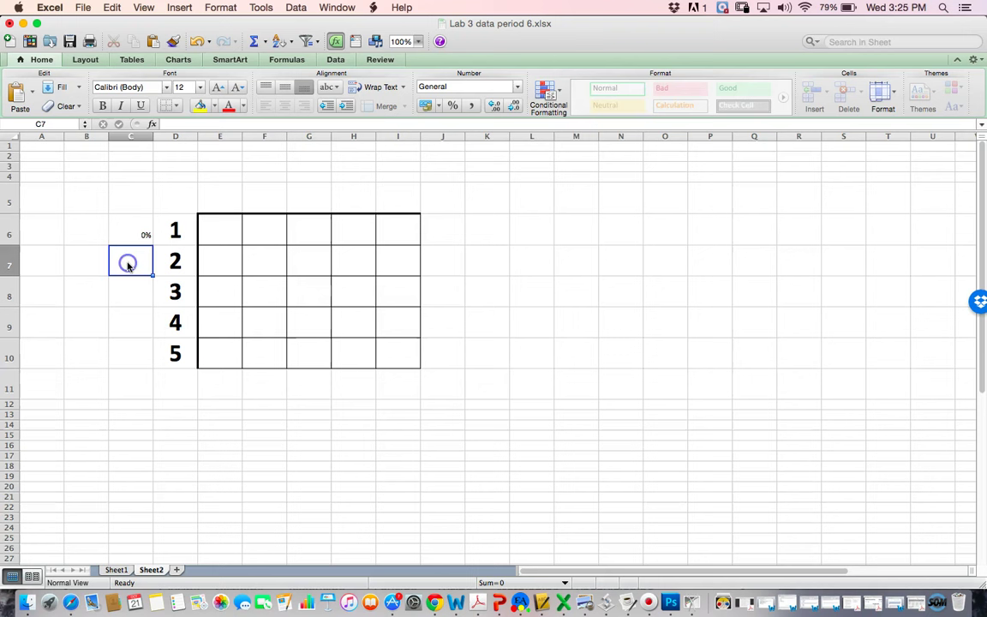
pyautogui.click(118, 263)
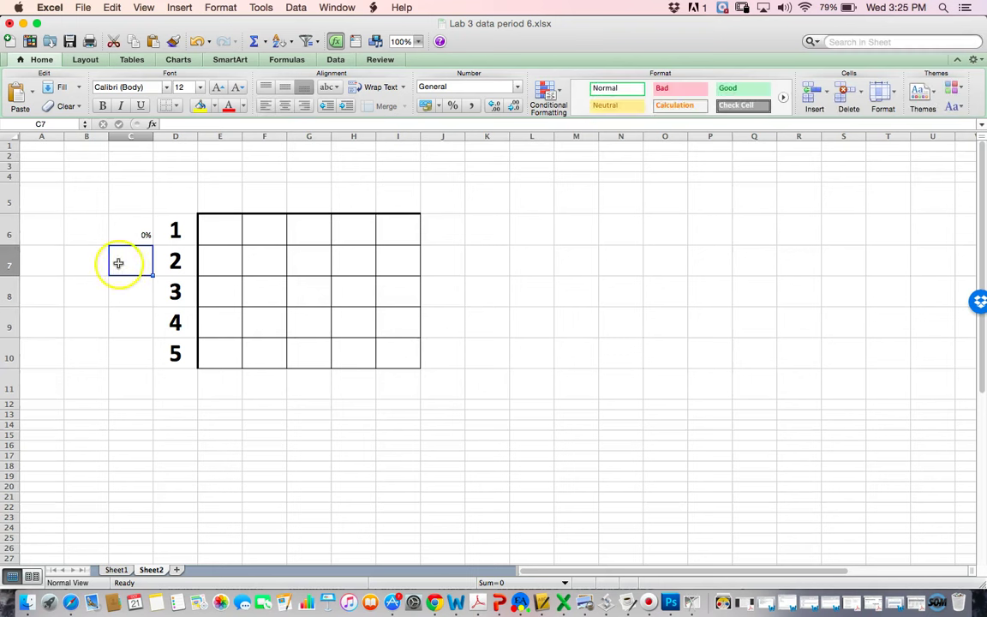
pyautogui.write('.')
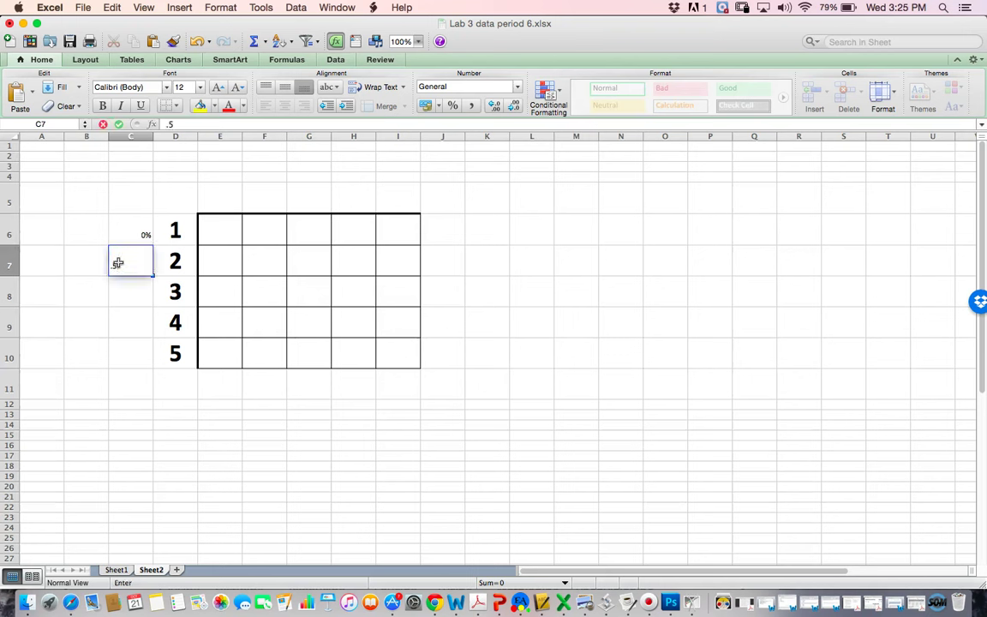
pyautogui.write('5 %')
pyautogui.click(125, 289)
pyautogui.write('1.0')
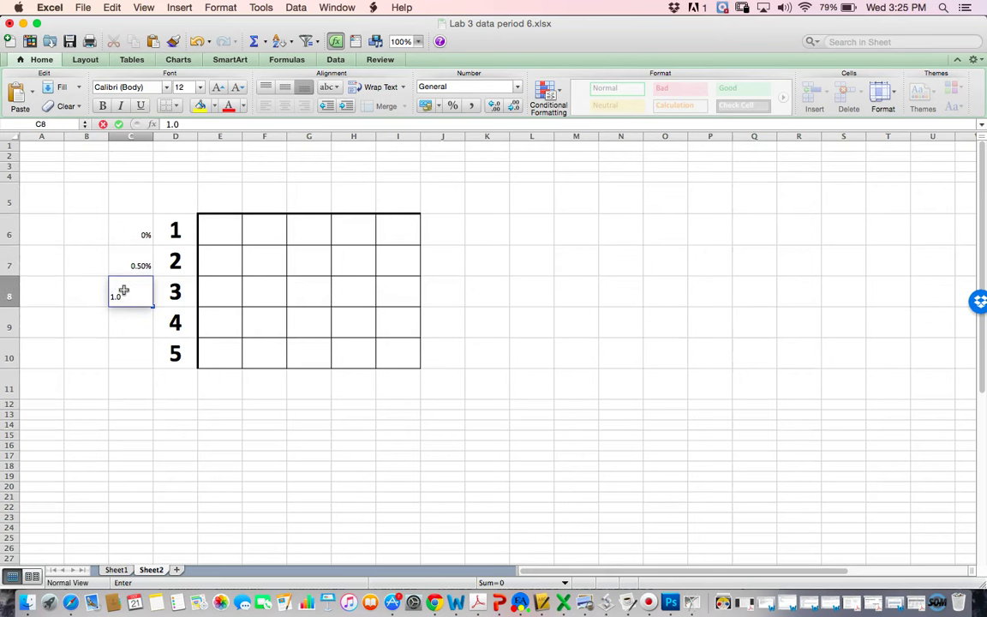
pyautogui.write(' %')
pyautogui.click(126, 323)
pyautogui.write('1.5')
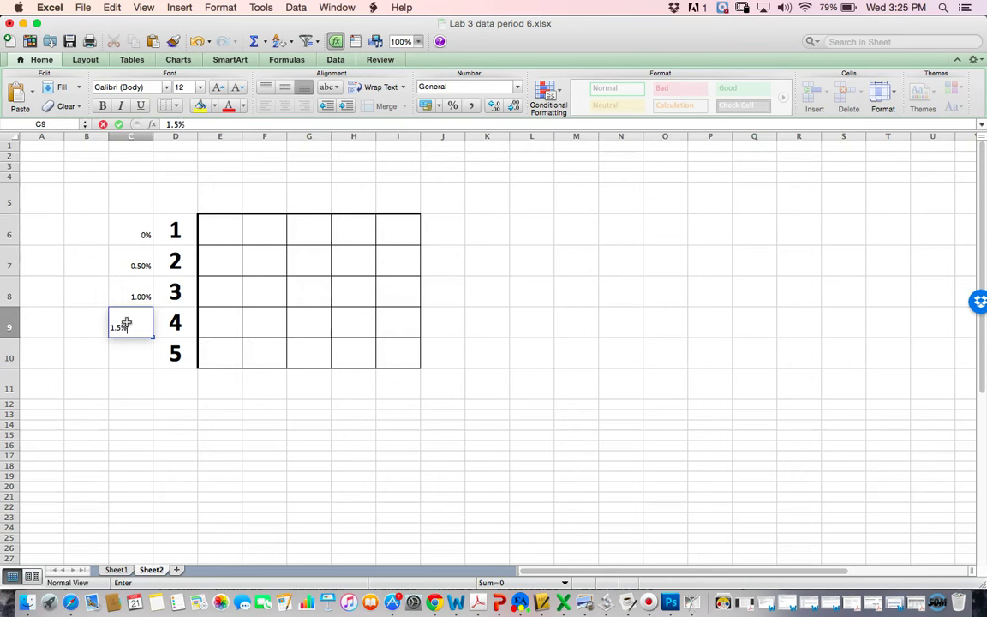
pyautogui.write('.50%')
pyautogui.click(134, 354)
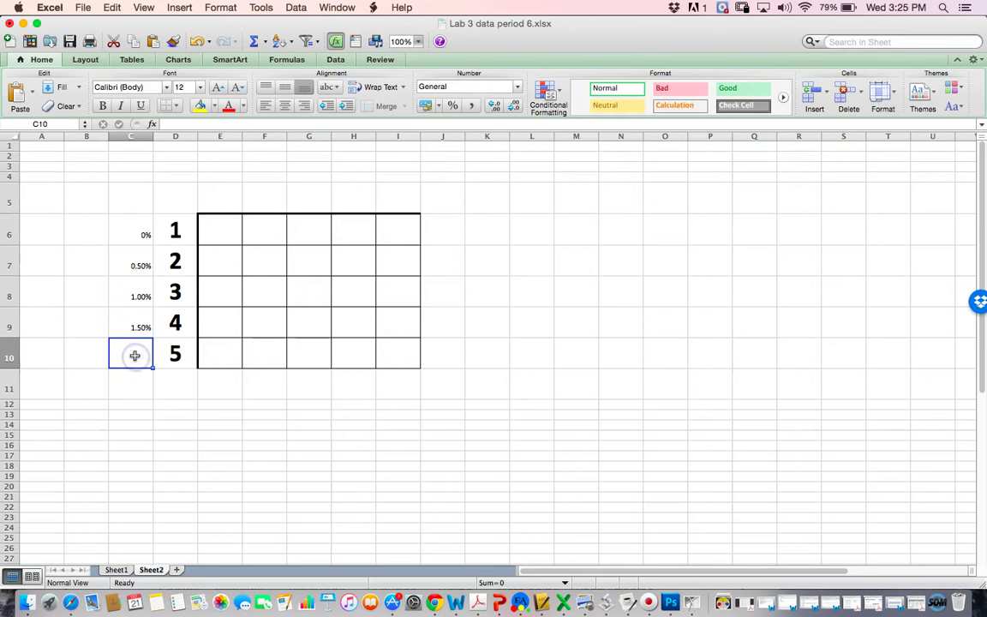
pyautogui.write('2')
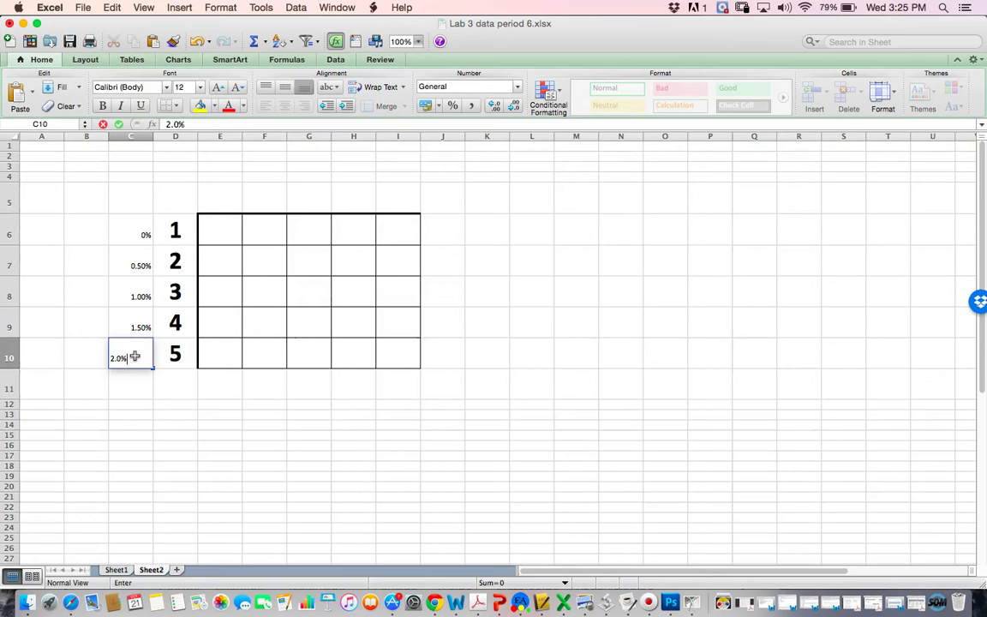
pyautogui.write('.0%')
pyautogui.click(135, 377)
# - Format the percentages in C6:C10 as centered text at font size 20
pyautogui.click(135, 234)
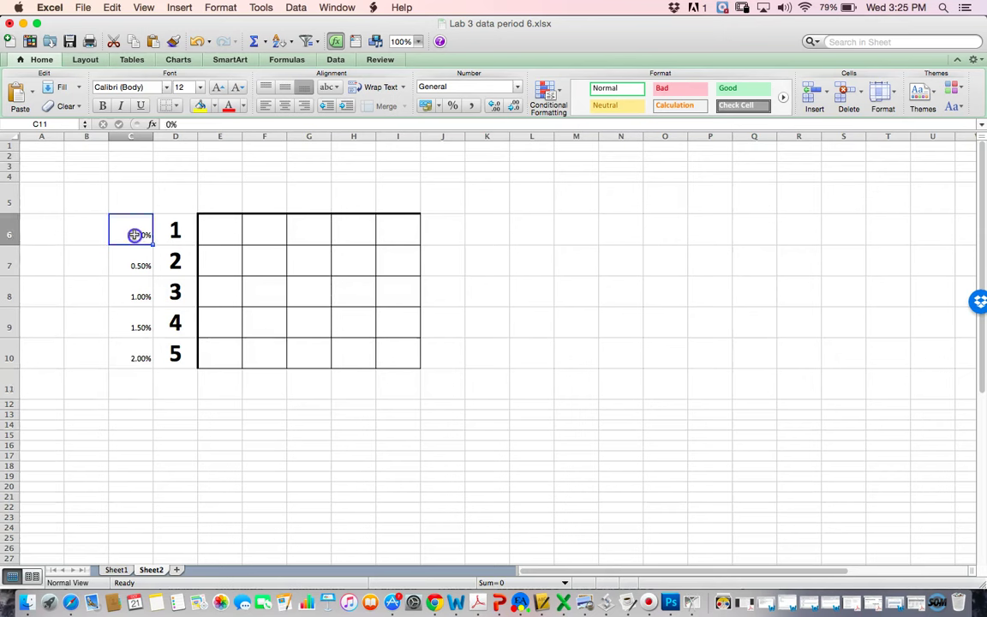
pyautogui.moveTo(134, 234); pyautogui.dragTo(139, 355)
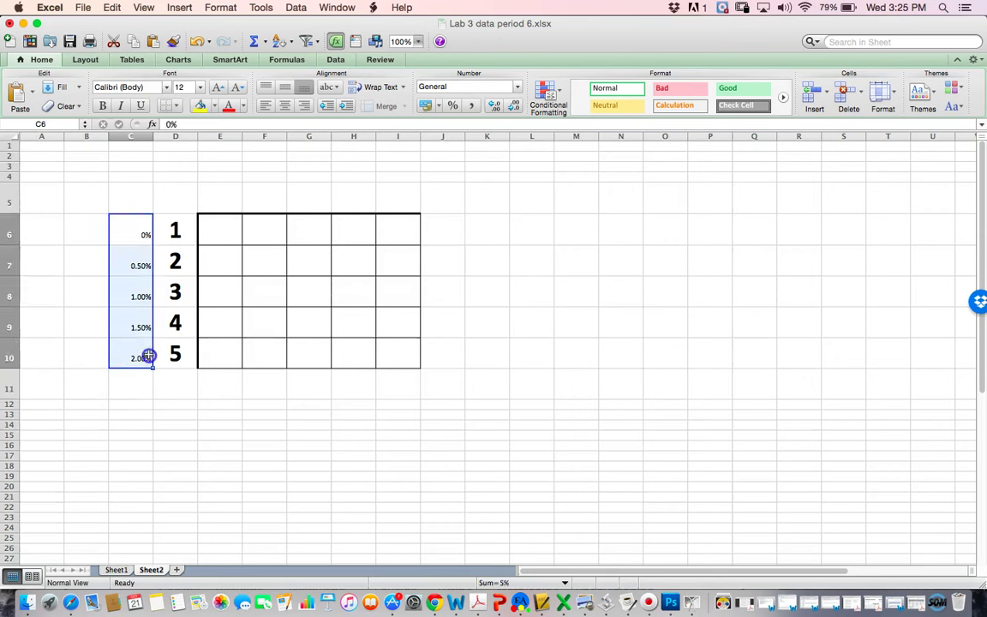
pyautogui.click(195, 87)
pyautogui.click(194, 198)
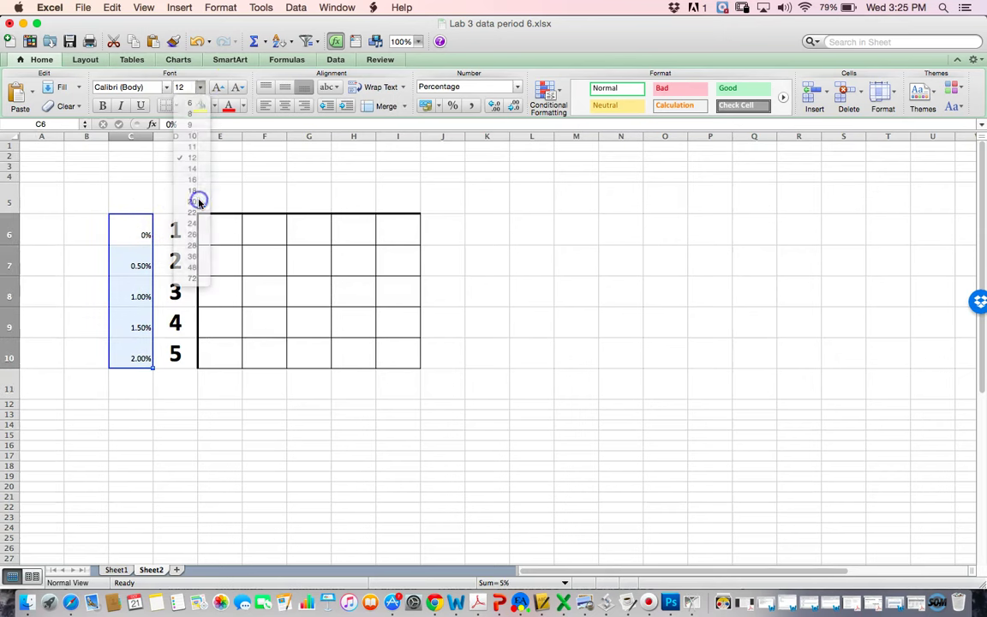
pyautogui.click(284, 107)
pyautogui.click(445, 185)
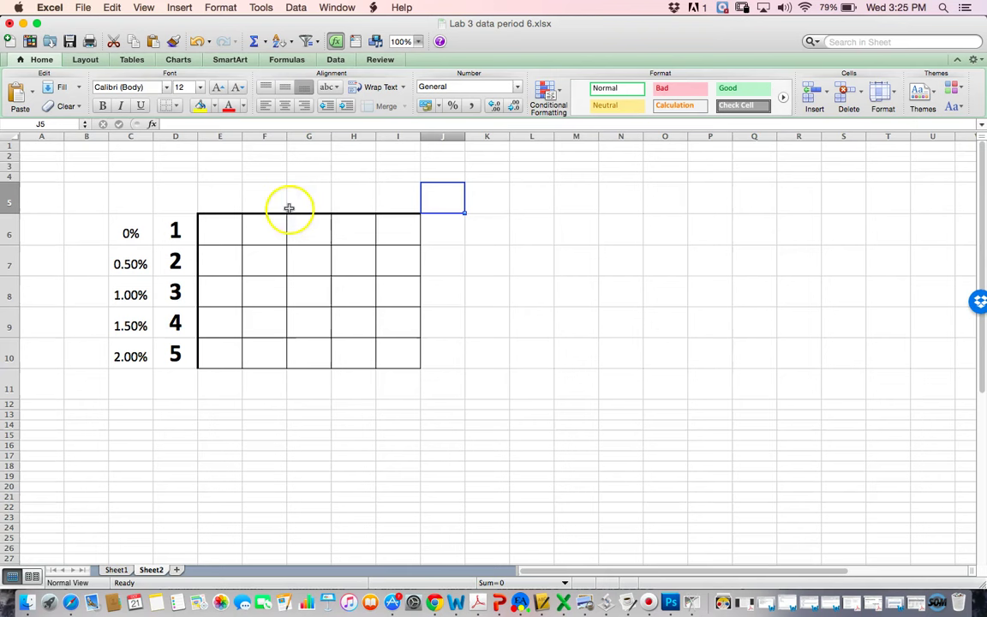
# - Enter the values 5, 10, 3 and 0 across cells E6 to H6 in the table's first row
pyautogui.click(225, 230)
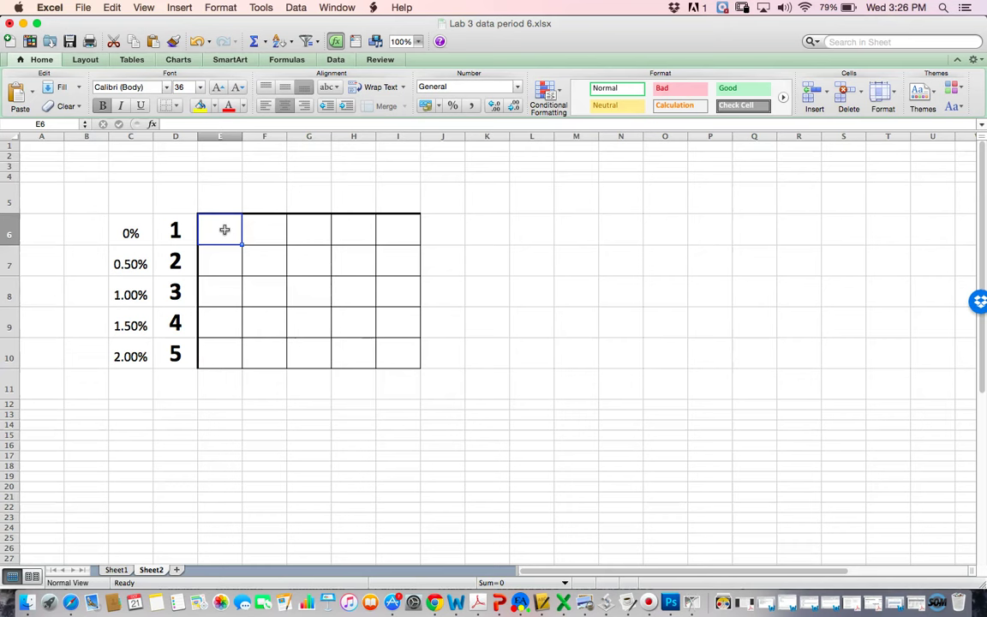
pyautogui.write('5')
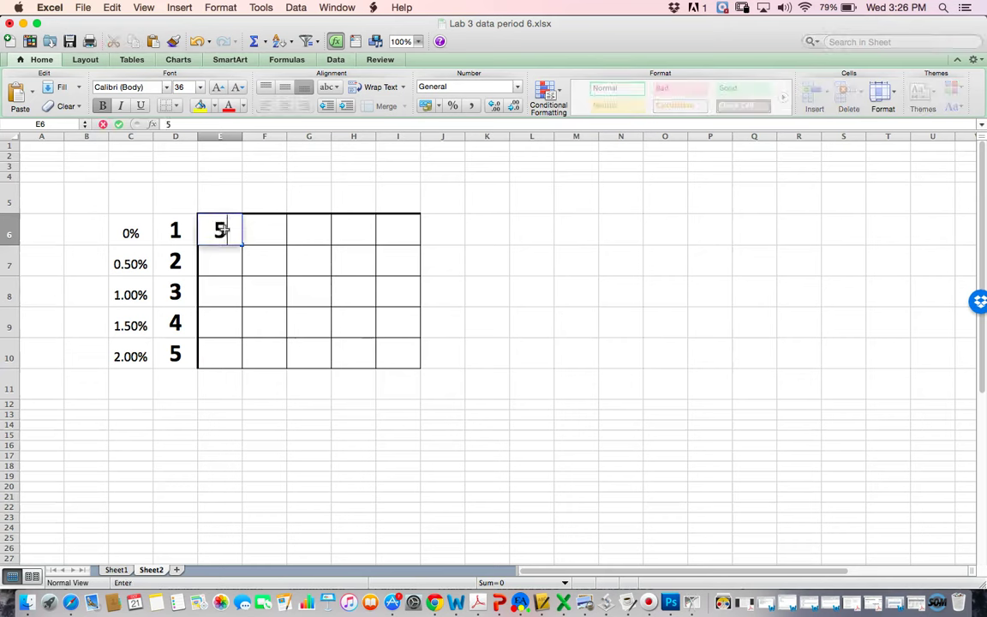
pyautogui.click(268, 235)
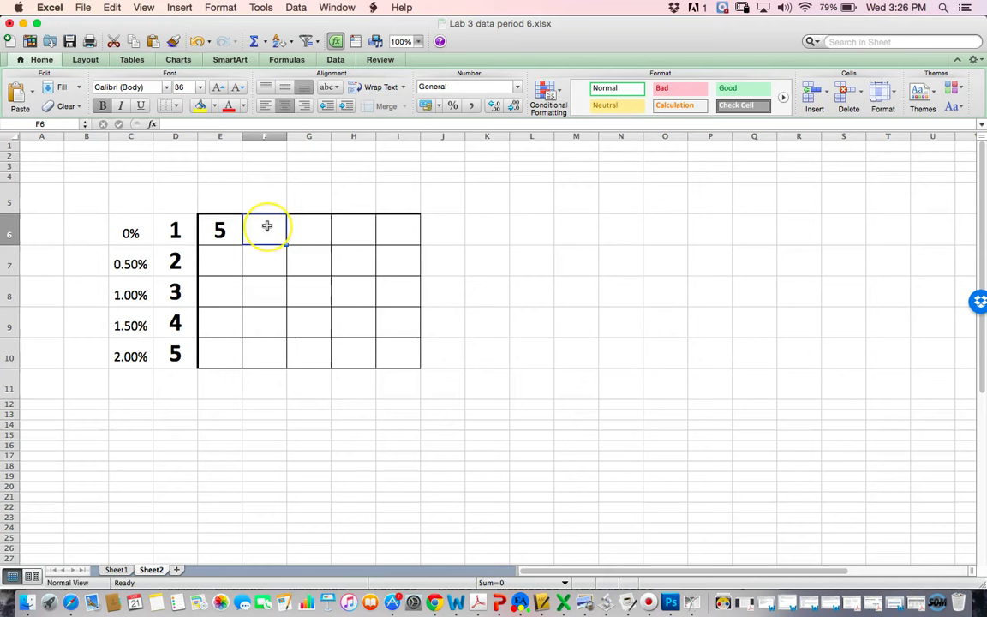
pyautogui.write('10')
pyautogui.click(320, 228)
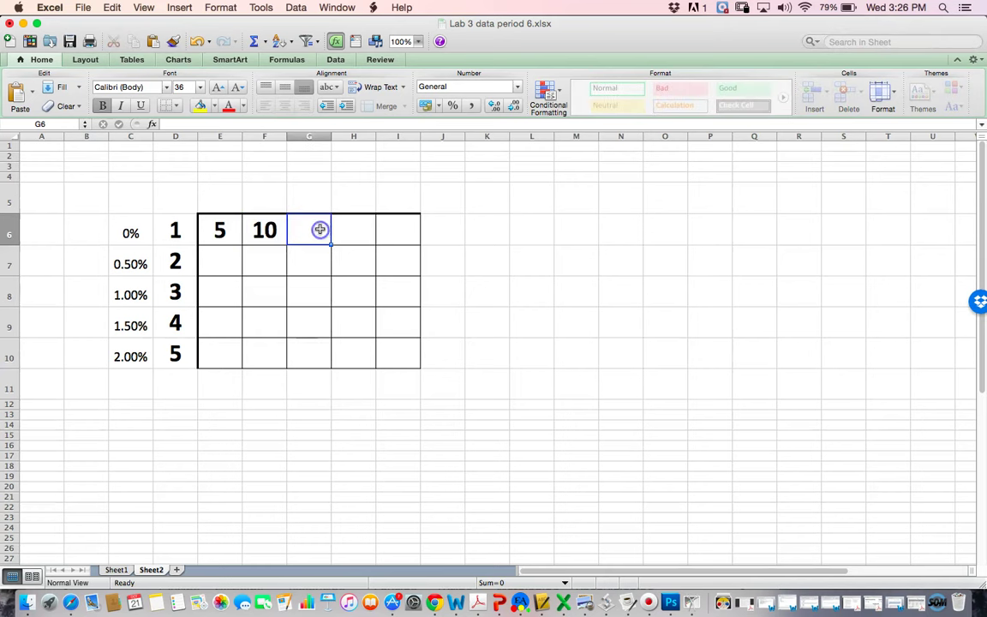
pyautogui.write('3')
pyautogui.click(344, 228)
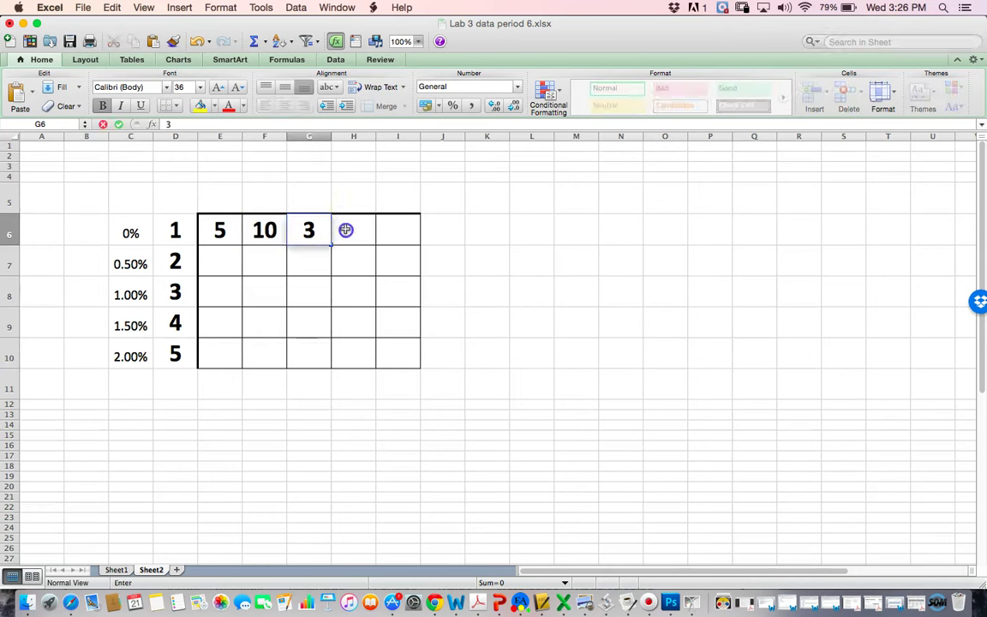
pyautogui.write('0')
# - Fill cell H6 across to I6 to carry over its formatting, and enter 12 in I6
pyautogui.click(389, 227)
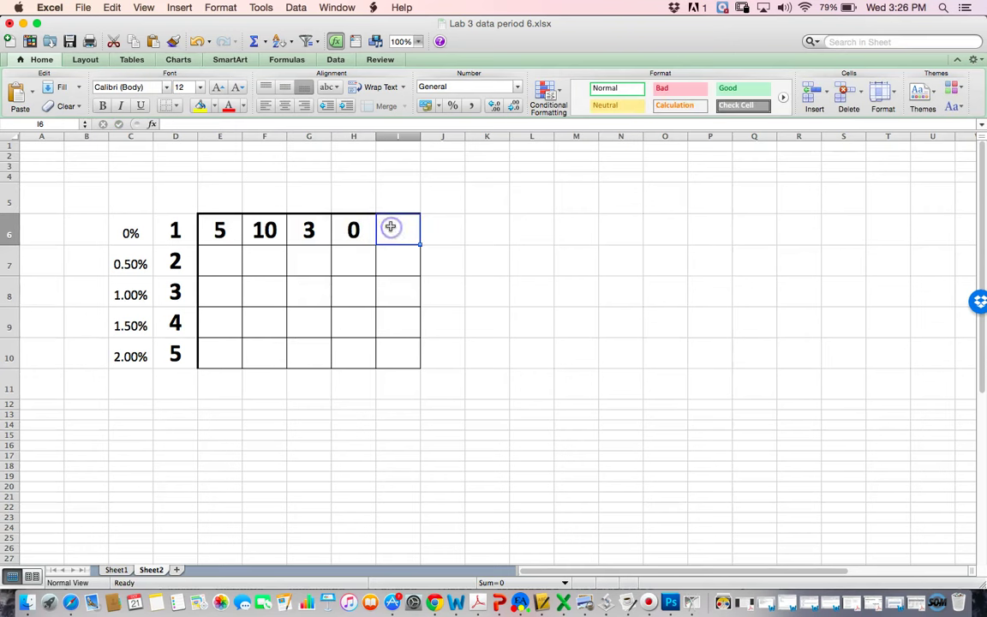
pyautogui.write('1')
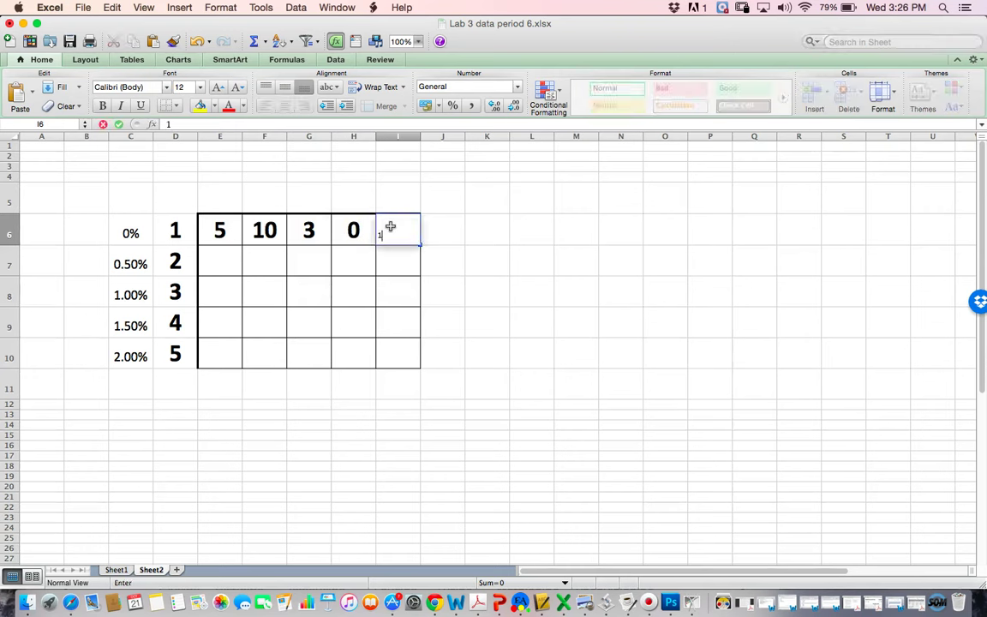
pyautogui.click(359, 230)
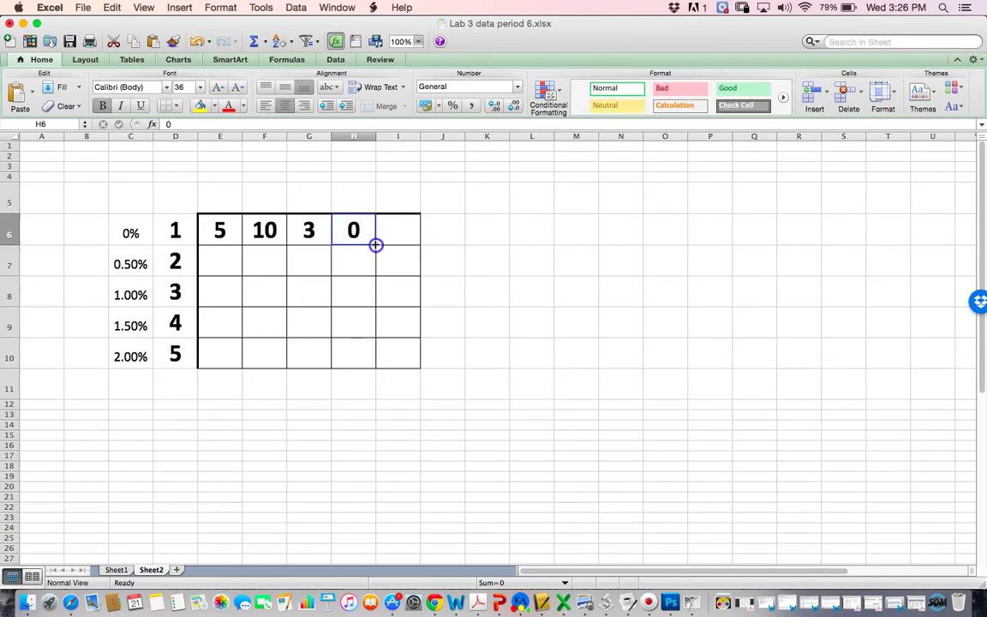
pyautogui.moveTo(376, 245); pyautogui.dragTo(403, 238)
pyautogui.click(400, 228)
pyautogui.write('12')
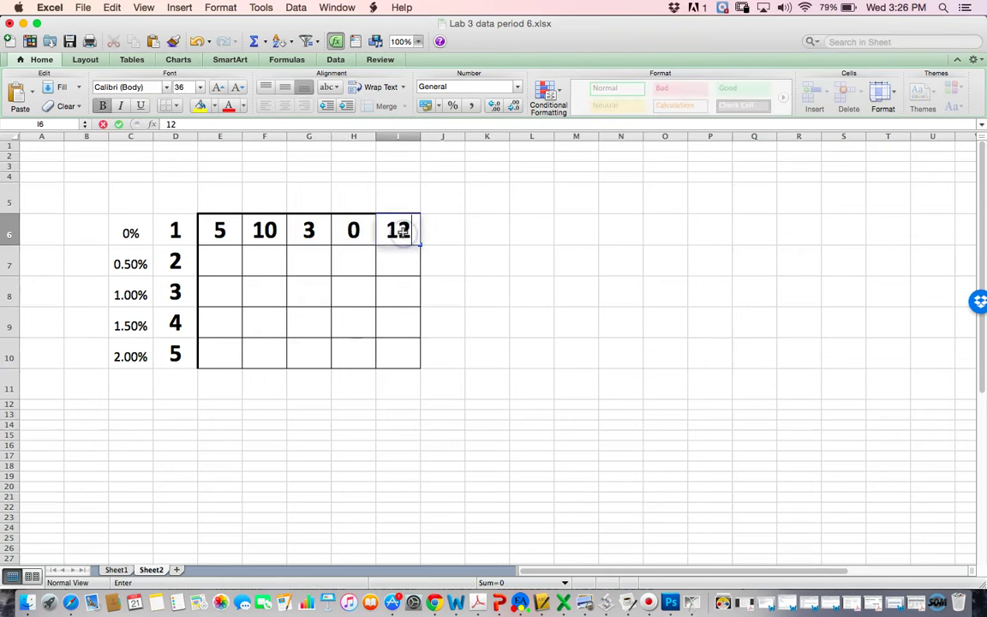
# - Fill the empty column H cells in rows 7, 8 and 10 across to column I to carry over their formatting
pyautogui.click(392, 260)
pyautogui.click(366, 259)
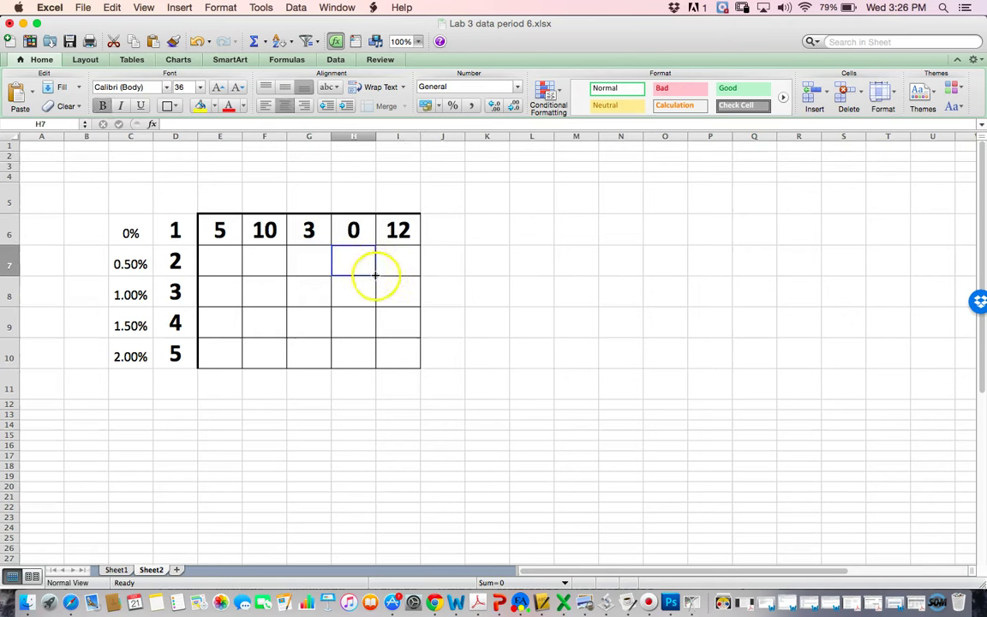
pyautogui.moveTo(374, 274); pyautogui.dragTo(406, 273)
pyautogui.click(359, 298)
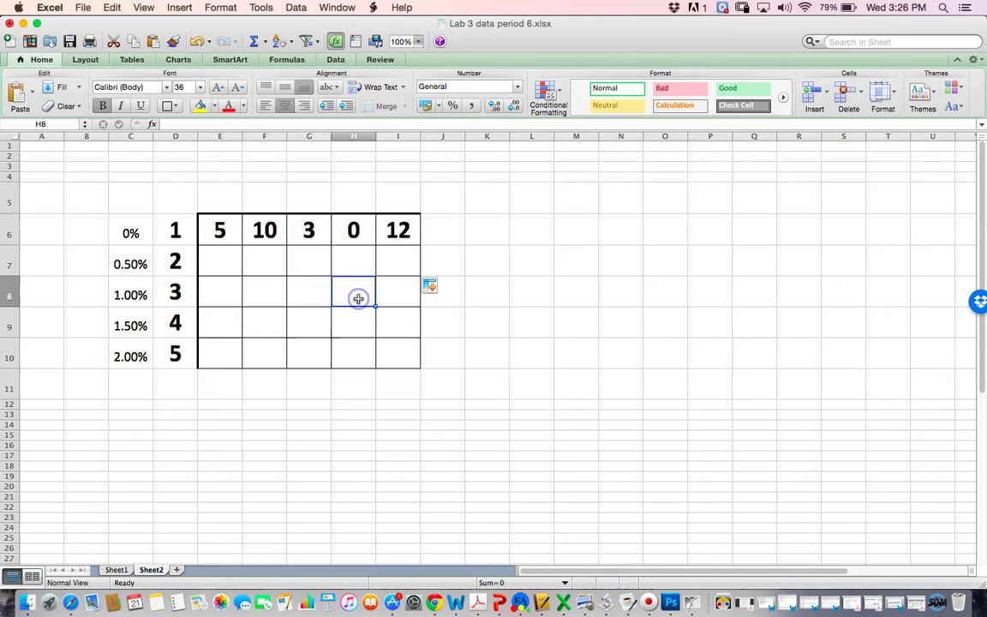
pyautogui.moveTo(374, 308); pyautogui.dragTo(388, 324)
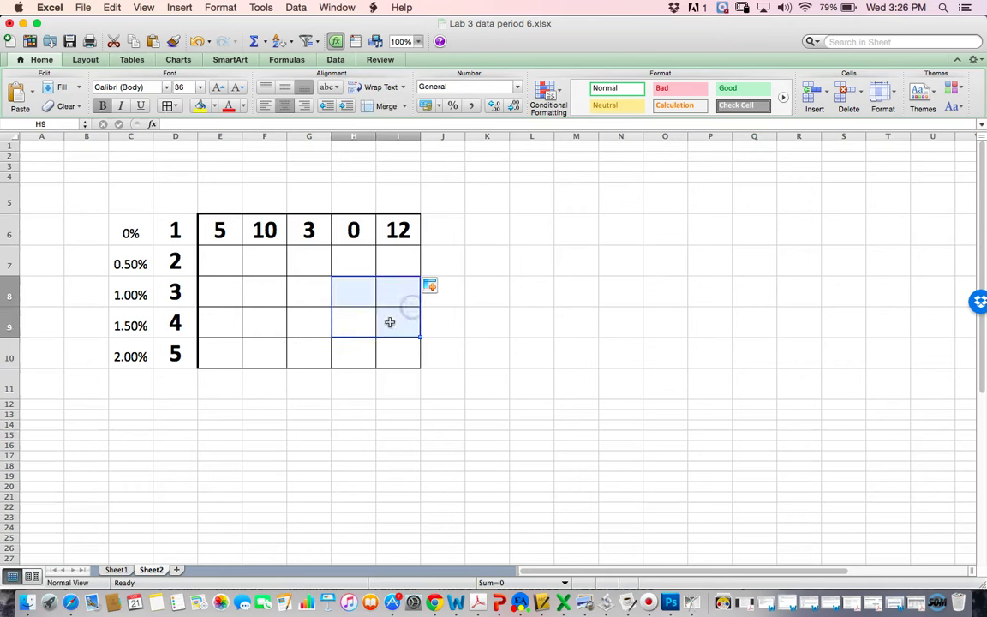
pyautogui.click(354, 354)
pyautogui.moveTo(370, 363); pyautogui.dragTo(415, 364)
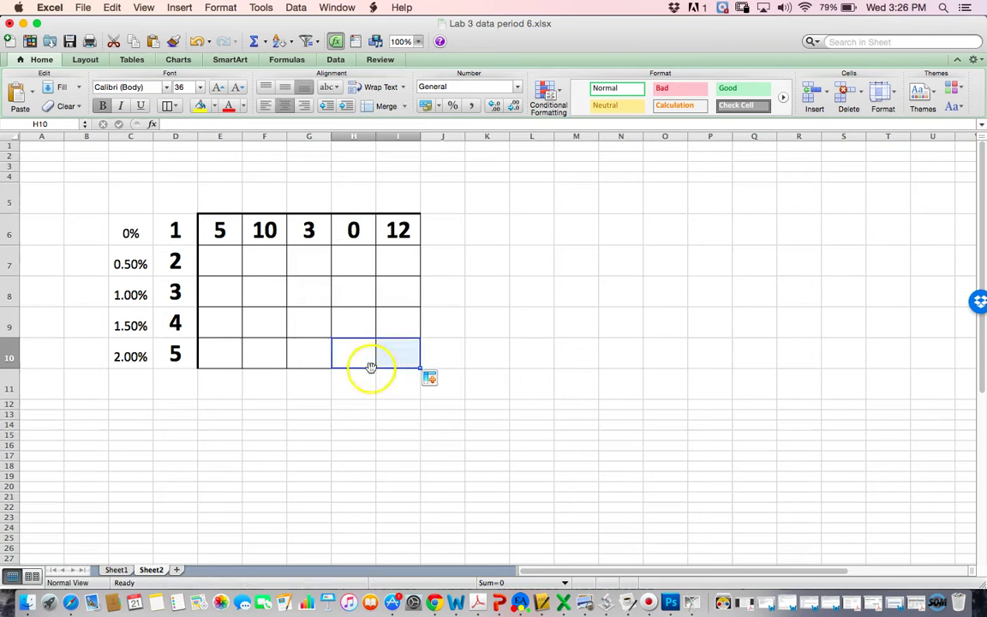
# - Enter the values 10, 15, 25, 14 and 7 across cells E7 to I7 in the table's second row
pyautogui.click(219, 259)
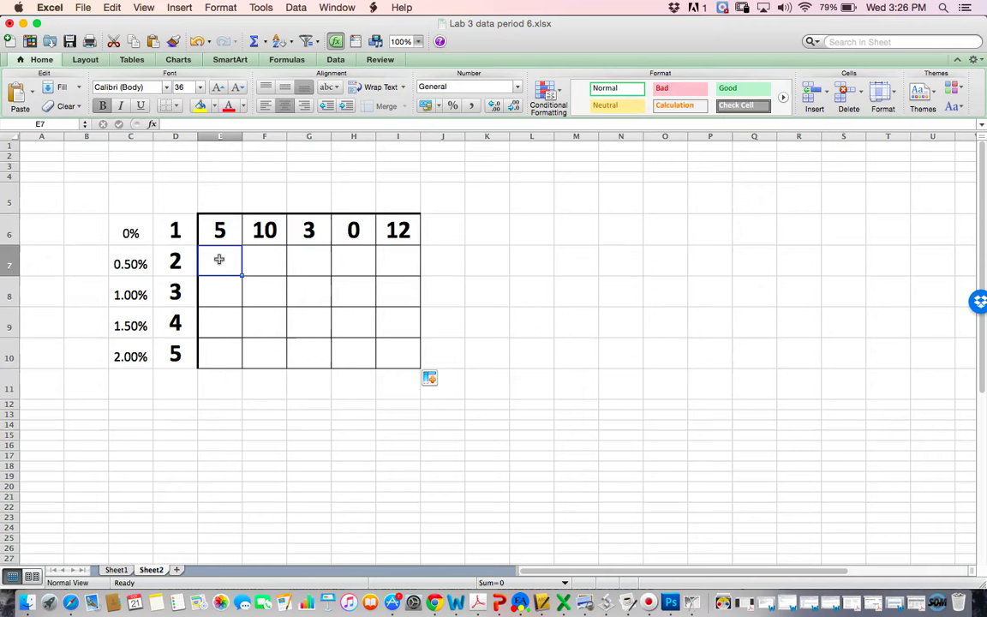
pyautogui.write('10')
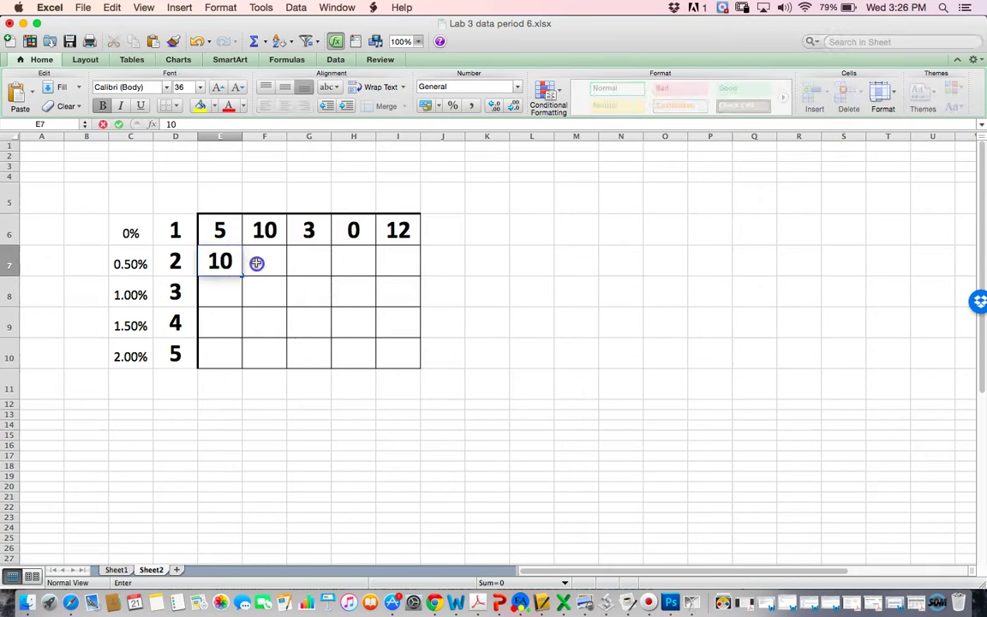
pyautogui.click(256, 263)
pyautogui.write('15')
pyautogui.click(301, 263)
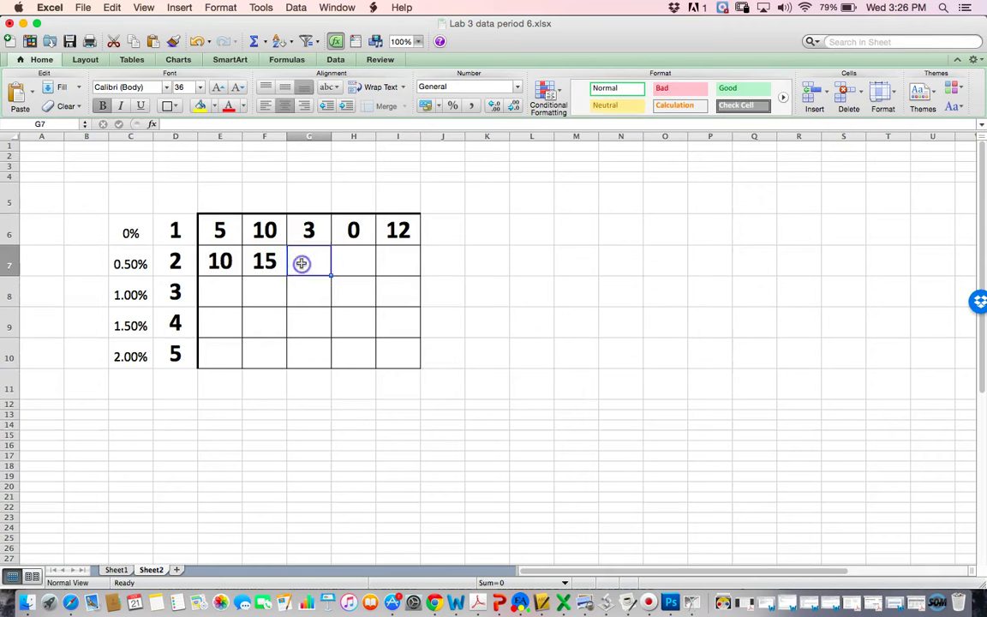
pyautogui.write('25')
pyautogui.click(353, 263)
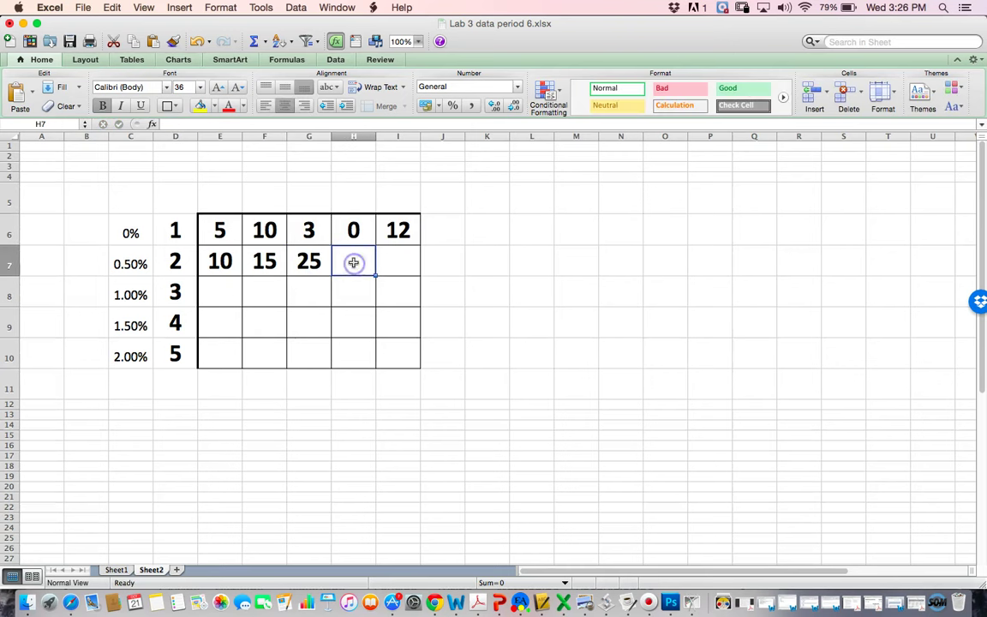
pyautogui.write('14')
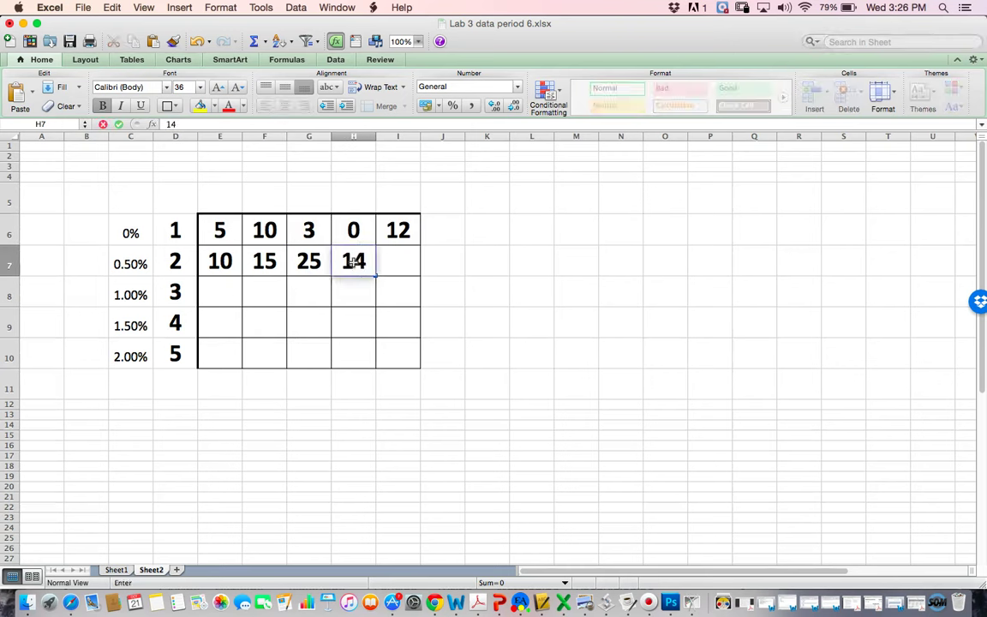
pyautogui.click(389, 263)
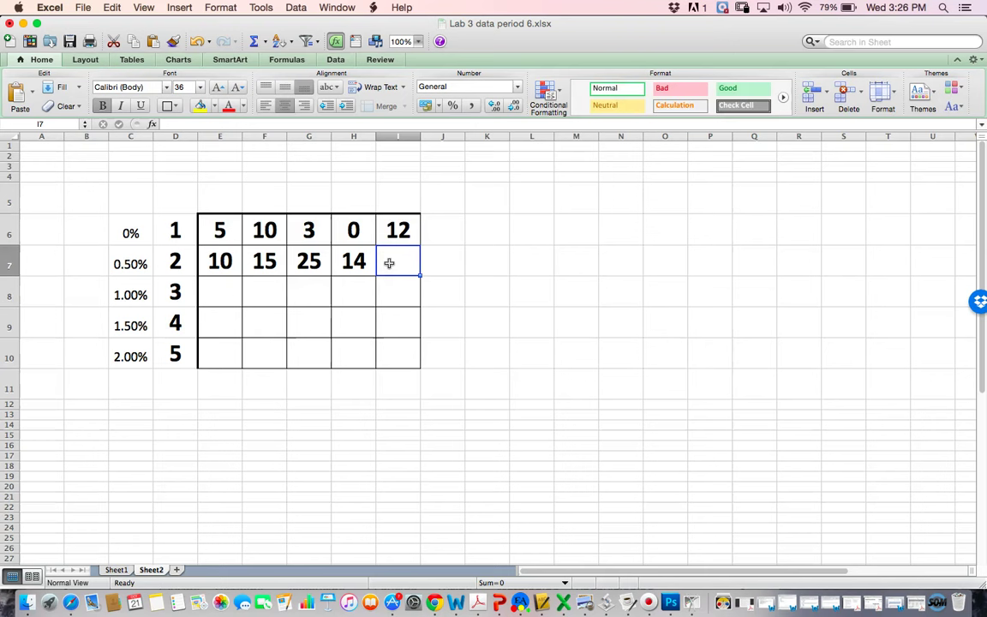
pyautogui.write('7')
# - Enter the values 30, 25, 8 and 35 across cells E8 to H8 in the table's third row
pyautogui.click(225, 296)
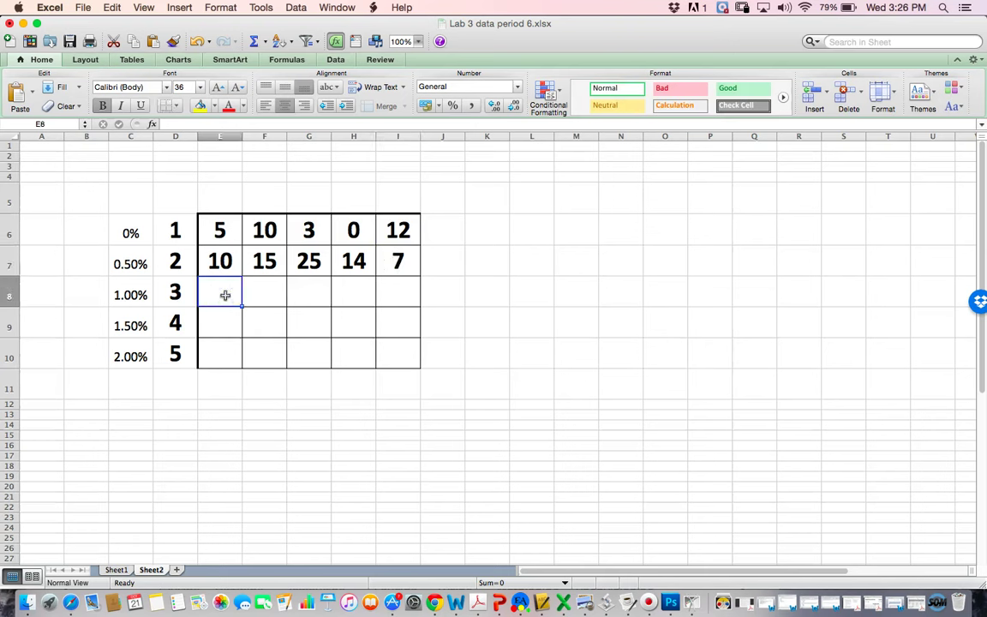
pyautogui.write('30')
pyautogui.click(263, 290)
pyautogui.write('2')
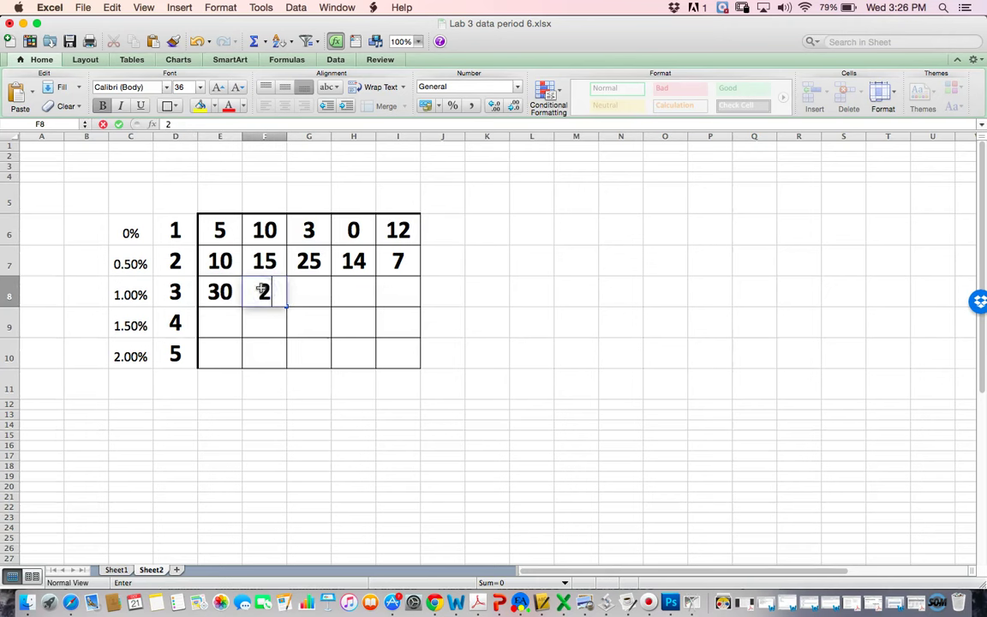
pyautogui.write('5')
pyautogui.click(305, 289)
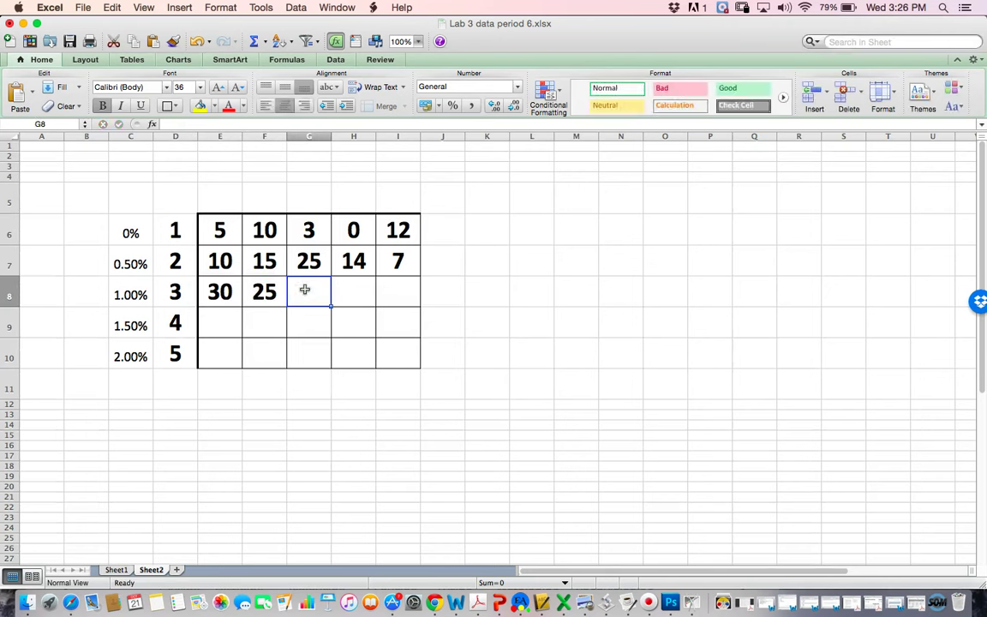
pyautogui.write('8')
pyautogui.click(358, 289)
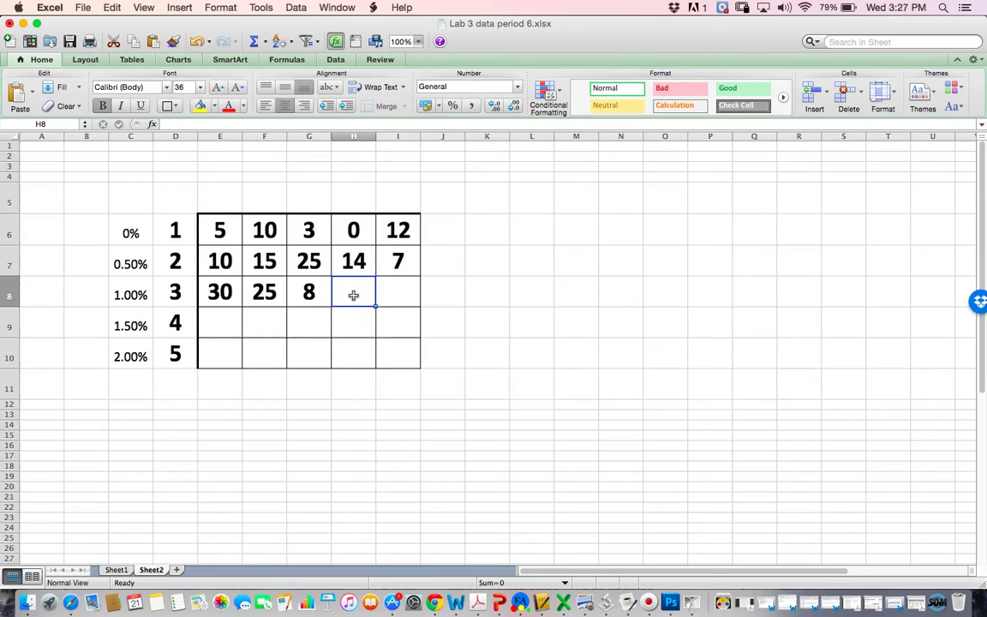
pyautogui.write('35')
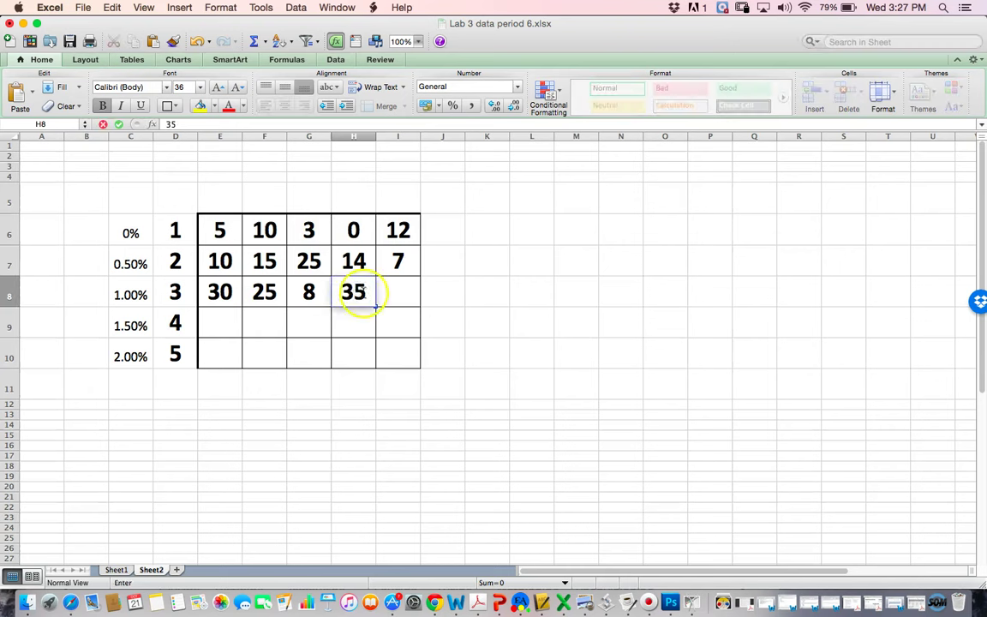
# - Fill cell H8 across to I8 to carry over its formatting, and enter 24 in I8
pyautogui.click(393, 289)
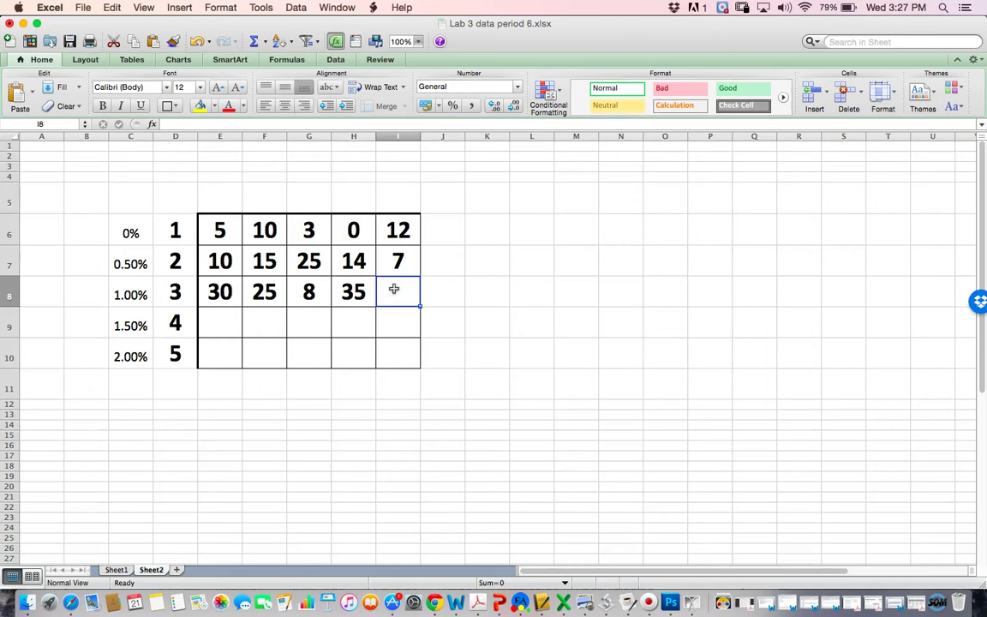
pyautogui.write('24')
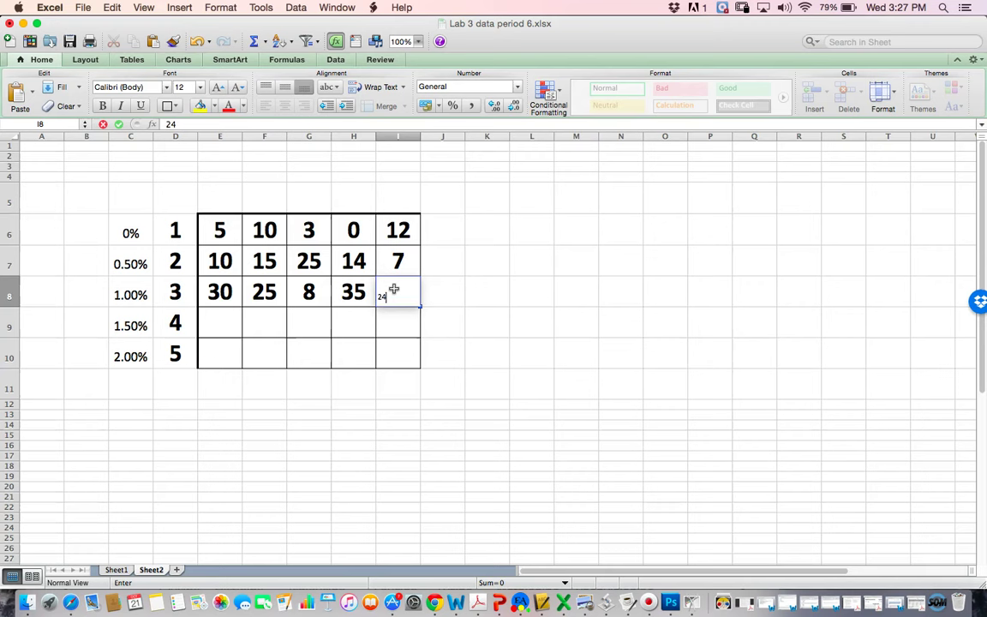
pyautogui.click(363, 305)
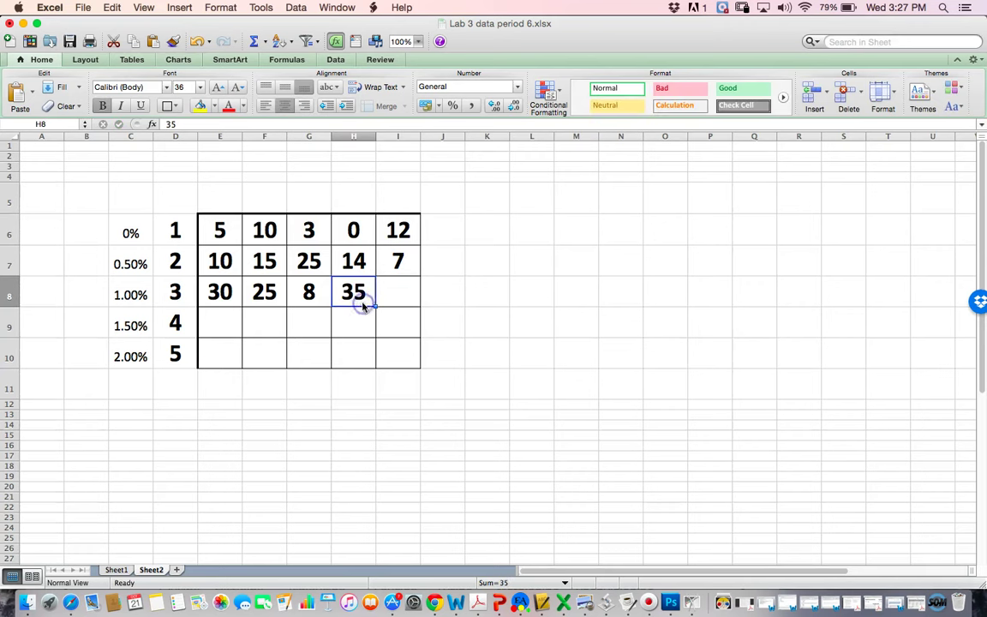
pyautogui.moveTo(375, 305); pyautogui.dragTo(398, 309)
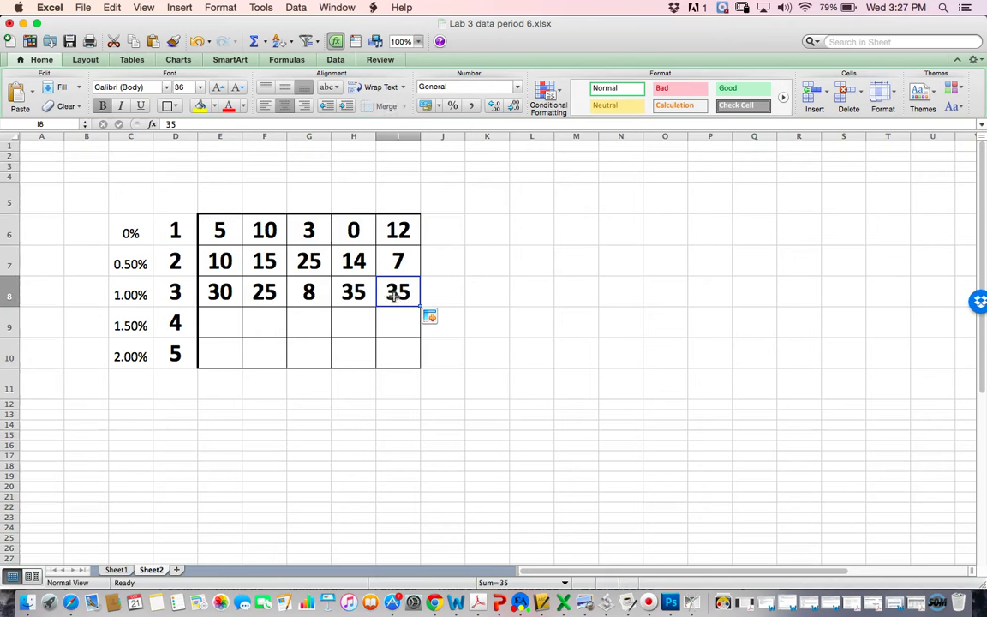
pyautogui.write('24')
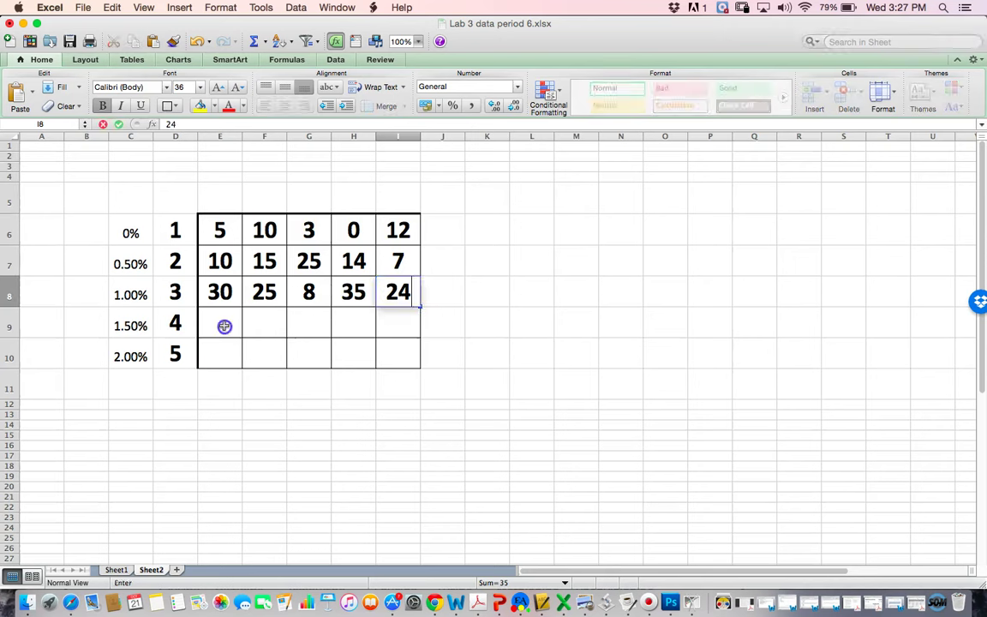
# - Enter the values 30, 45, 38 and 40 across cells E9 to H9 in the table's fourth row
pyautogui.click(224, 326)
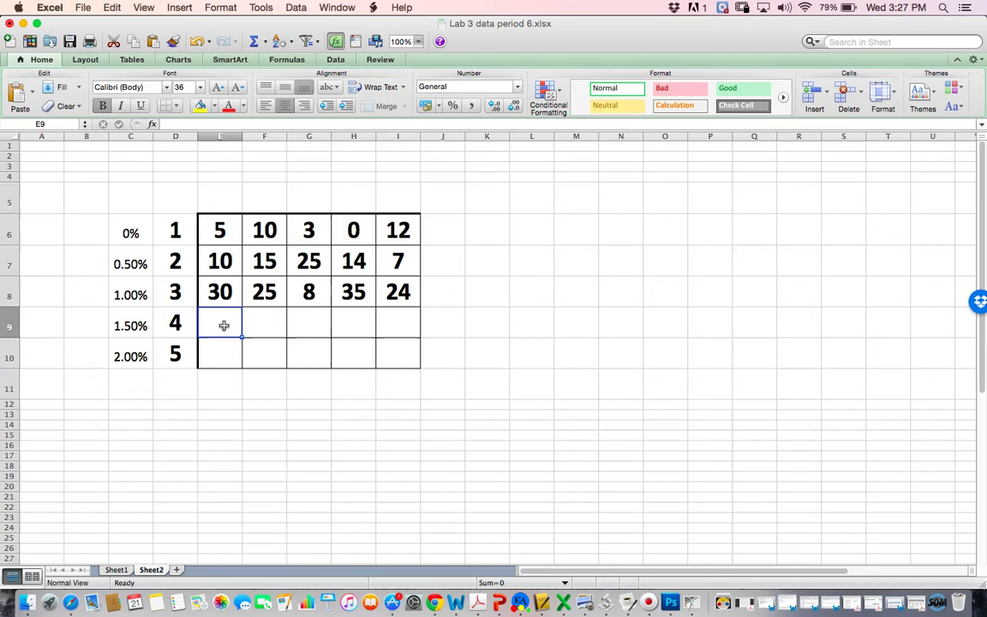
pyautogui.write('30')
pyautogui.click(258, 327)
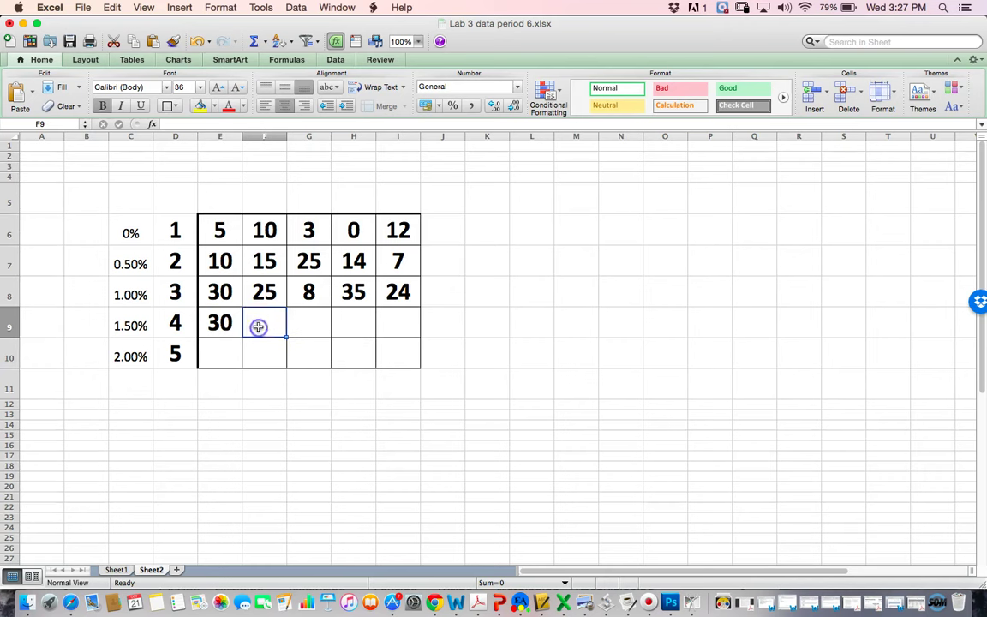
pyautogui.write('45')
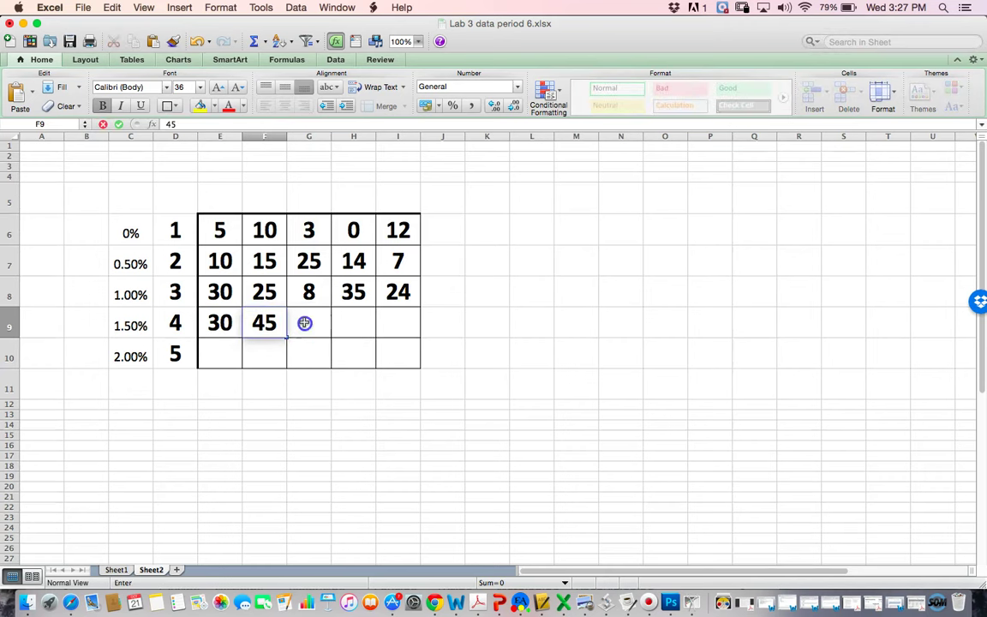
pyautogui.click(305, 322)
pyautogui.write('38')
pyautogui.click(357, 328)
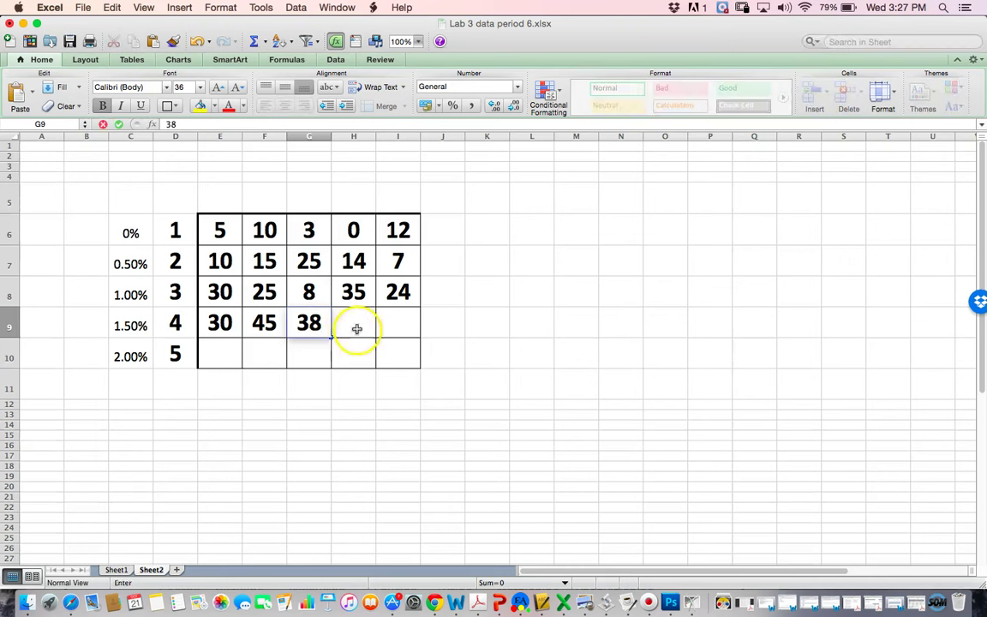
pyautogui.write('40')
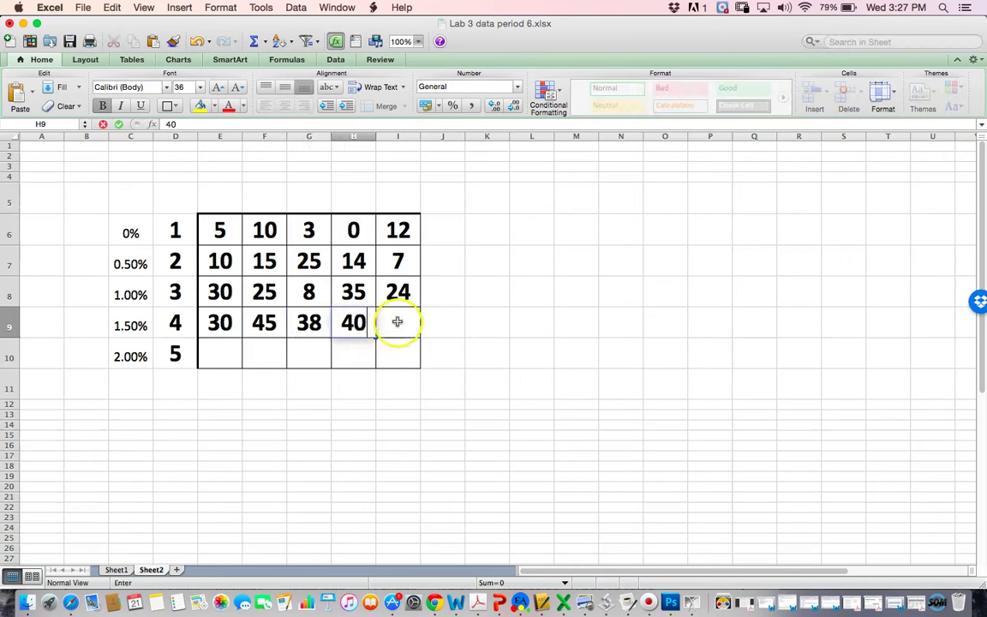
pyautogui.click(401, 321)
pyautogui.write('35')
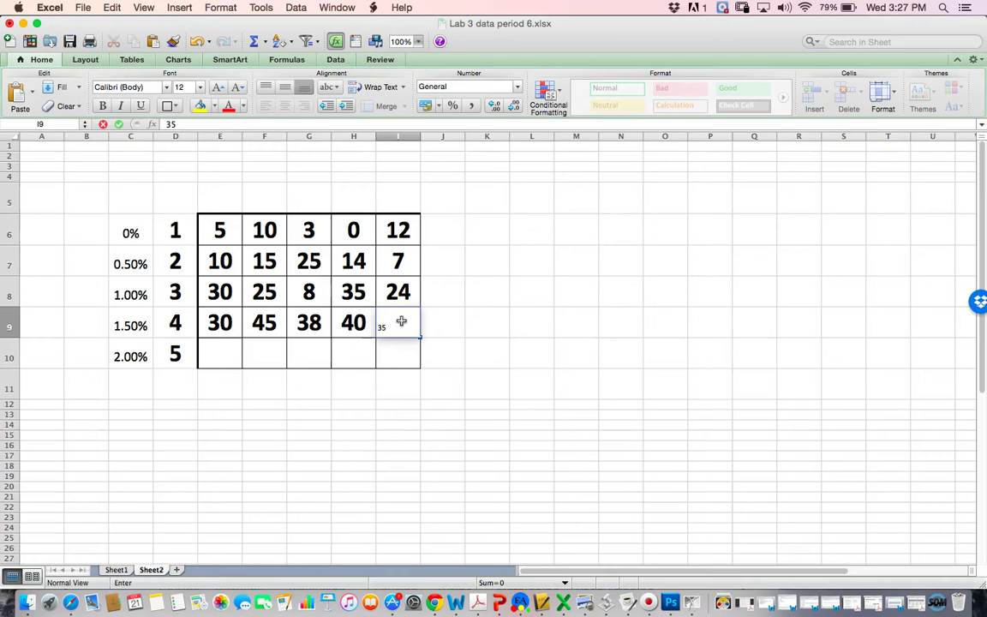
pyautogui.click(360, 329)
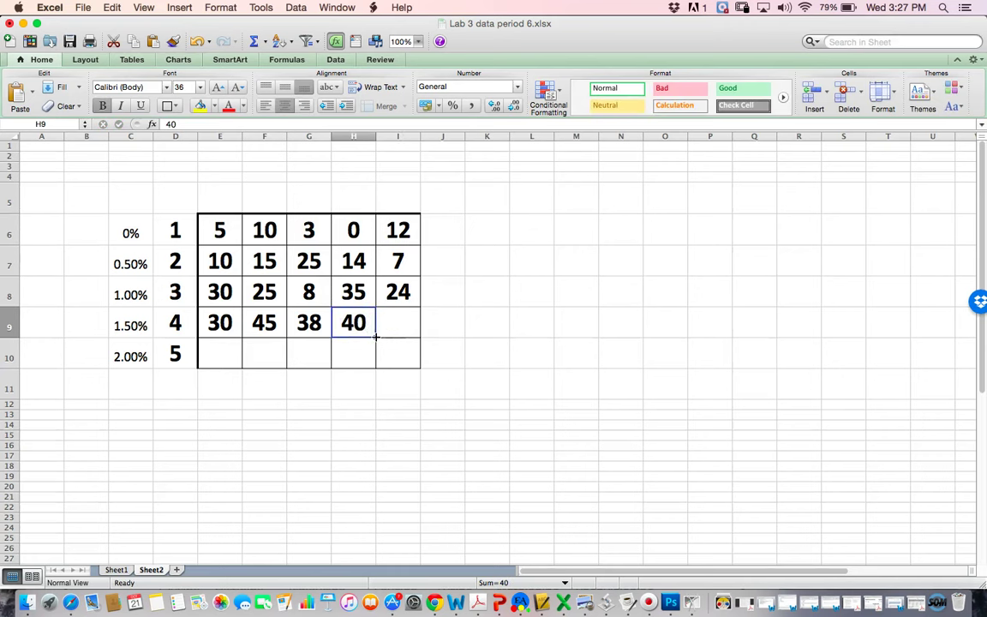
pyautogui.click(391, 338)
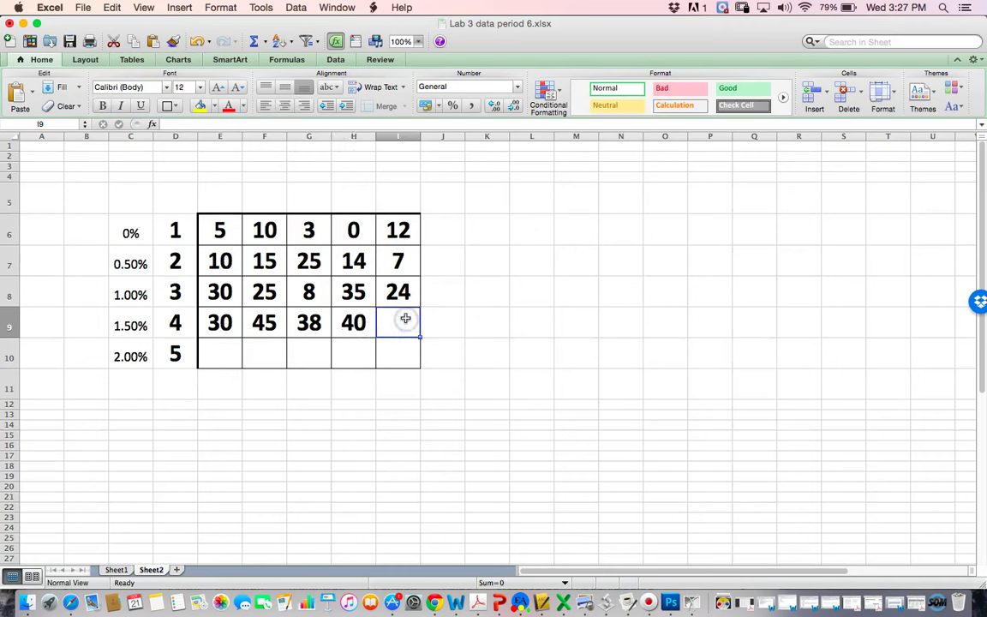
pyautogui.write('35')
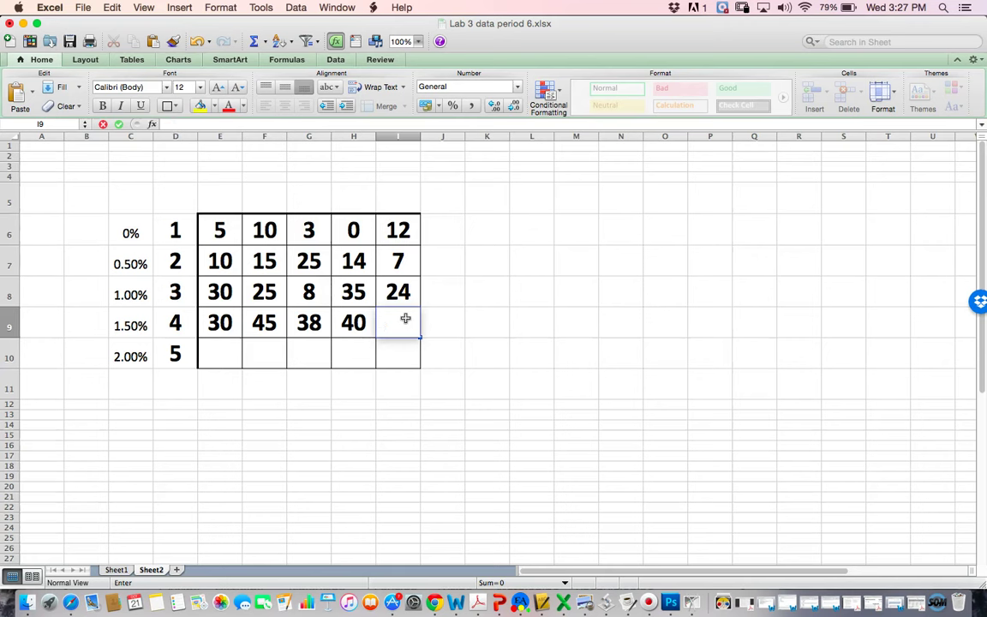
# - Fill cell H9 across to I9 to carry over its formatting, and enter 35 in I9
pyautogui.click(352, 326)
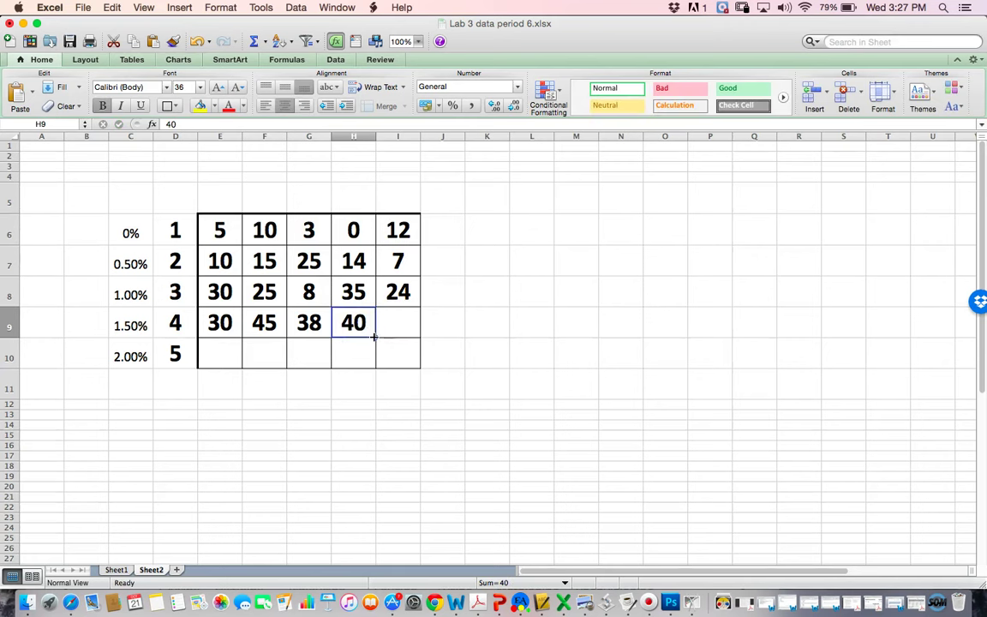
pyautogui.moveTo(374, 337); pyautogui.dragTo(401, 331)
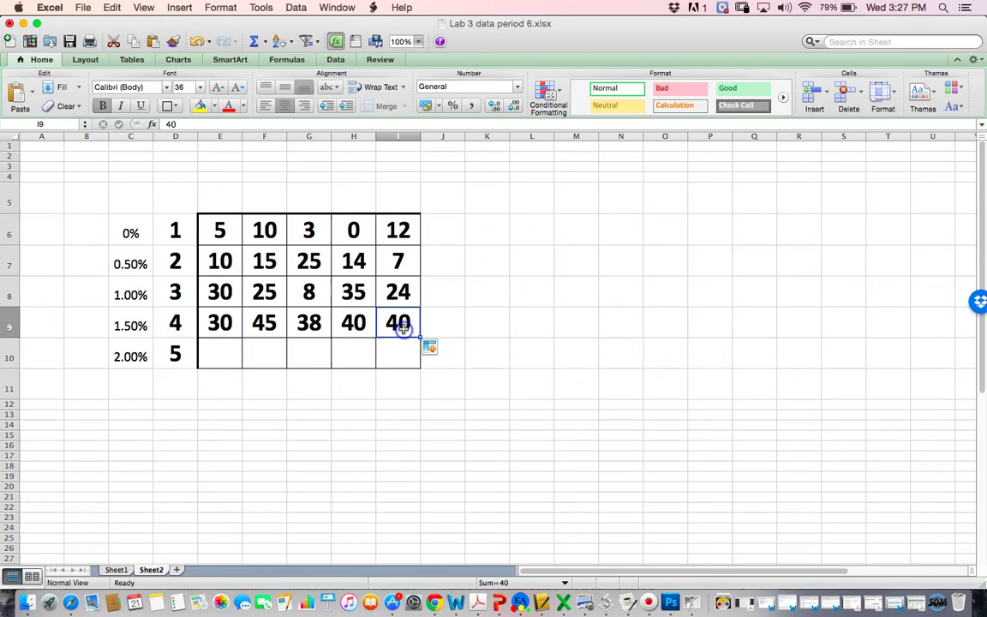
pyautogui.press('super+z')
# - Fill blank cell H10 across to I10 and enter 36, 59, 48, 55 and 46 in cells E10 to I10, the table's fifth row
pyautogui.click(352, 352)
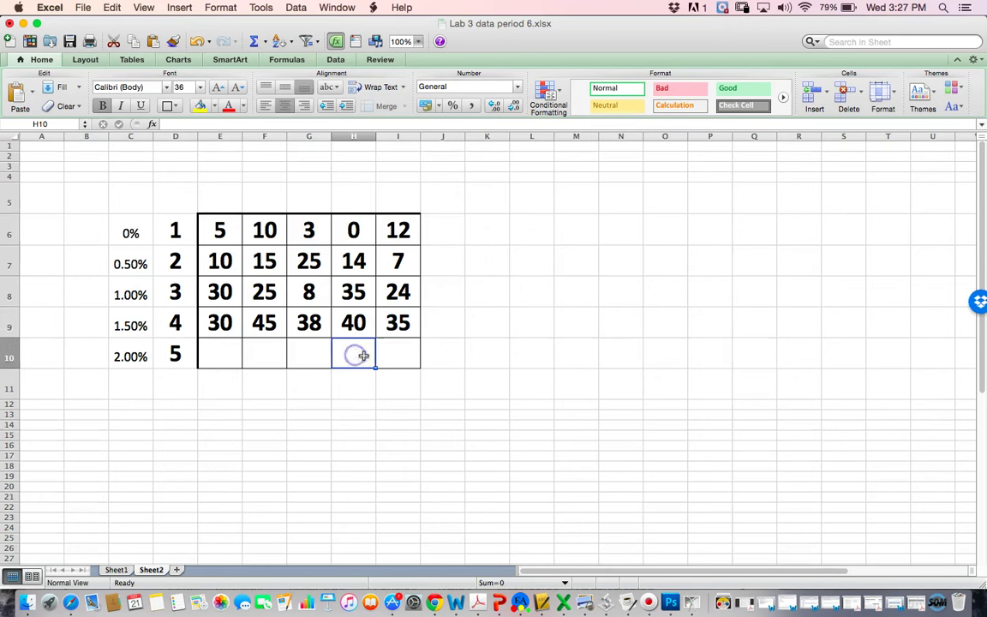
pyautogui.moveTo(376, 366); pyautogui.dragTo(405, 366)
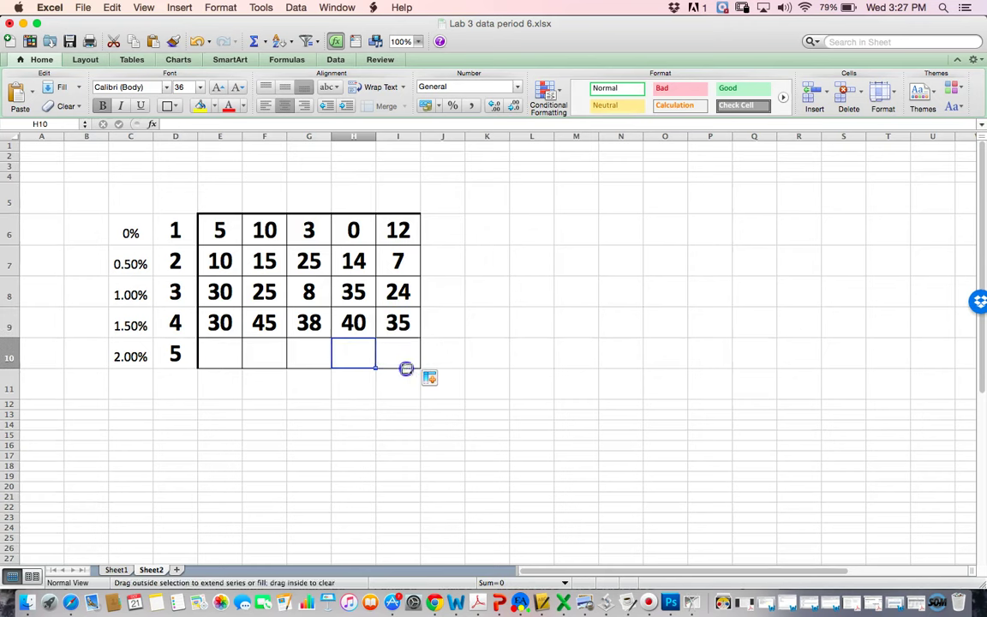
pyautogui.click(221, 360)
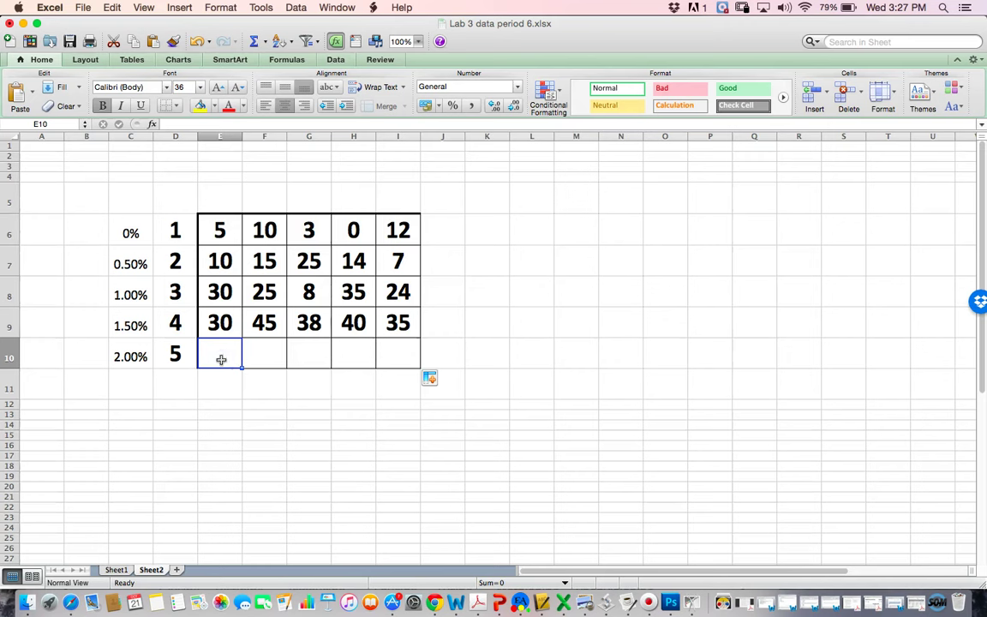
pyautogui.write('36')
pyautogui.click(265, 354)
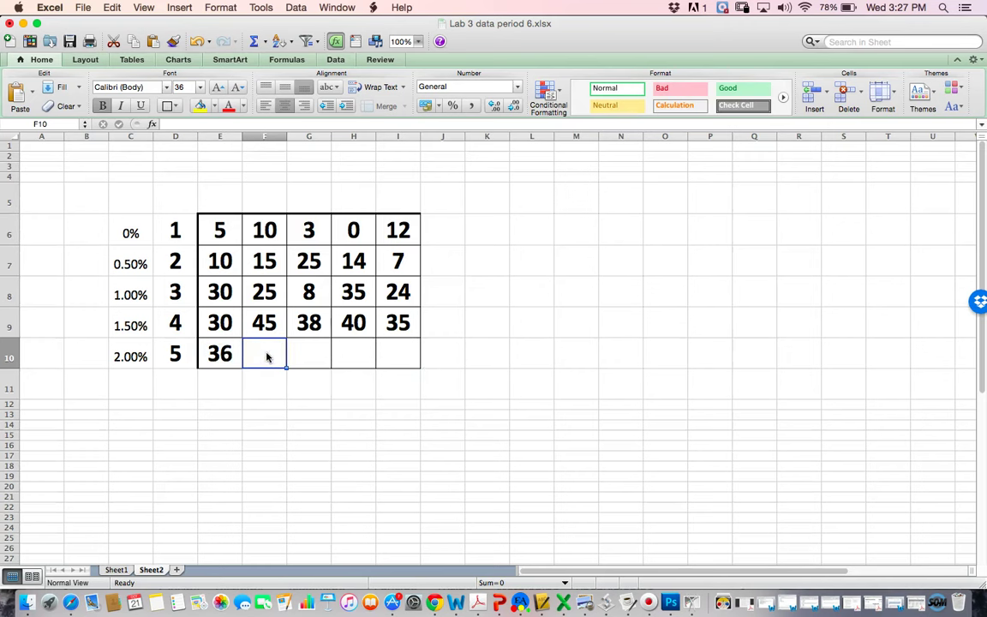
pyautogui.write('59')
pyautogui.click(300, 353)
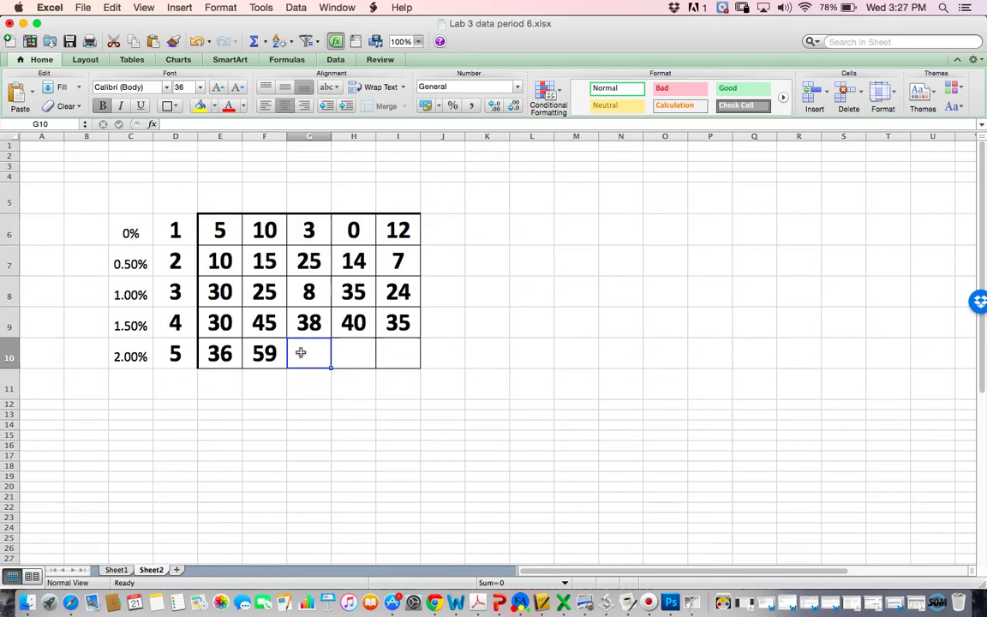
pyautogui.write('48')
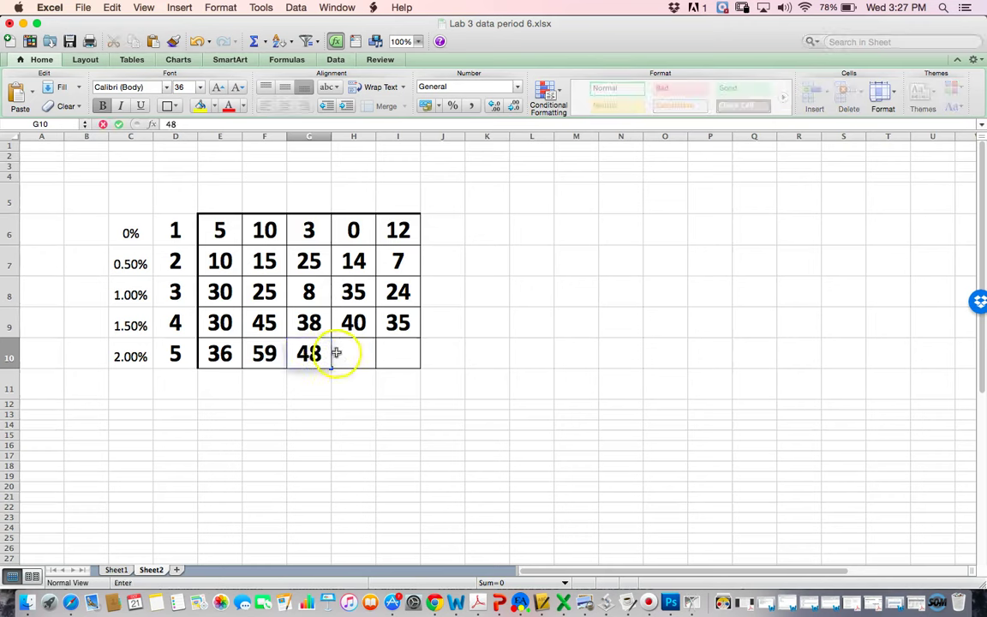
pyautogui.click(339, 353)
pyautogui.write('55')
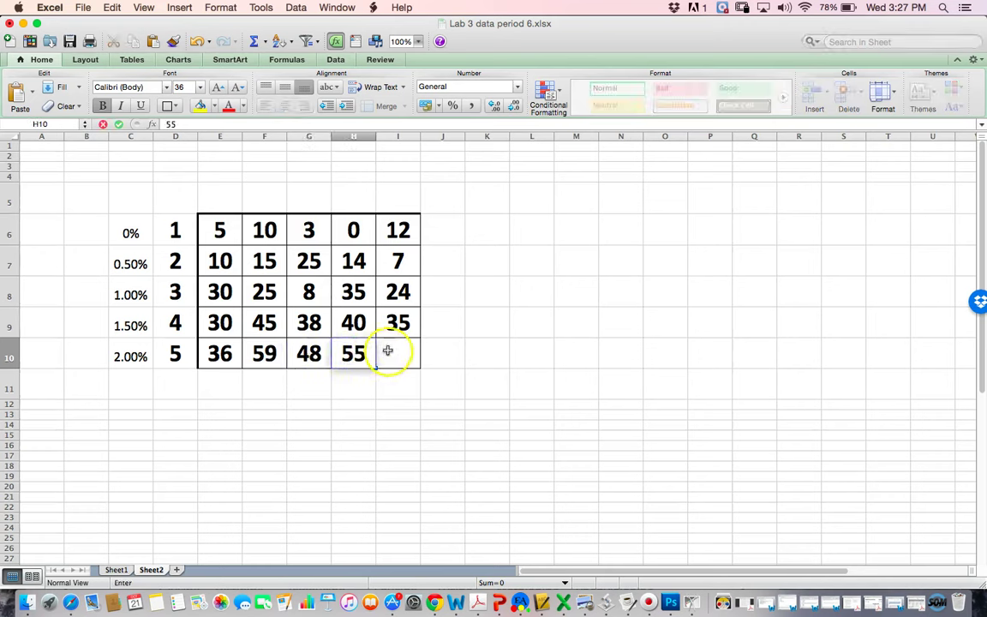
pyautogui.click(390, 352)
pyautogui.write('46')
pyautogui.click(452, 403)
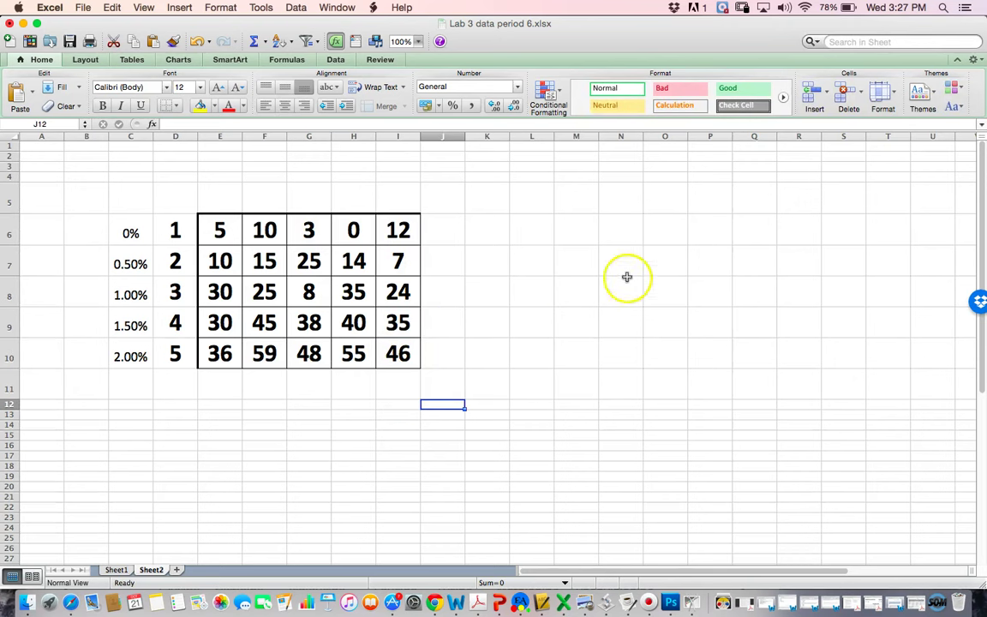
# - Enter the column headings mean, sd and SE in cells J5, K5 and L5 above the table
pyautogui.click(451, 200)
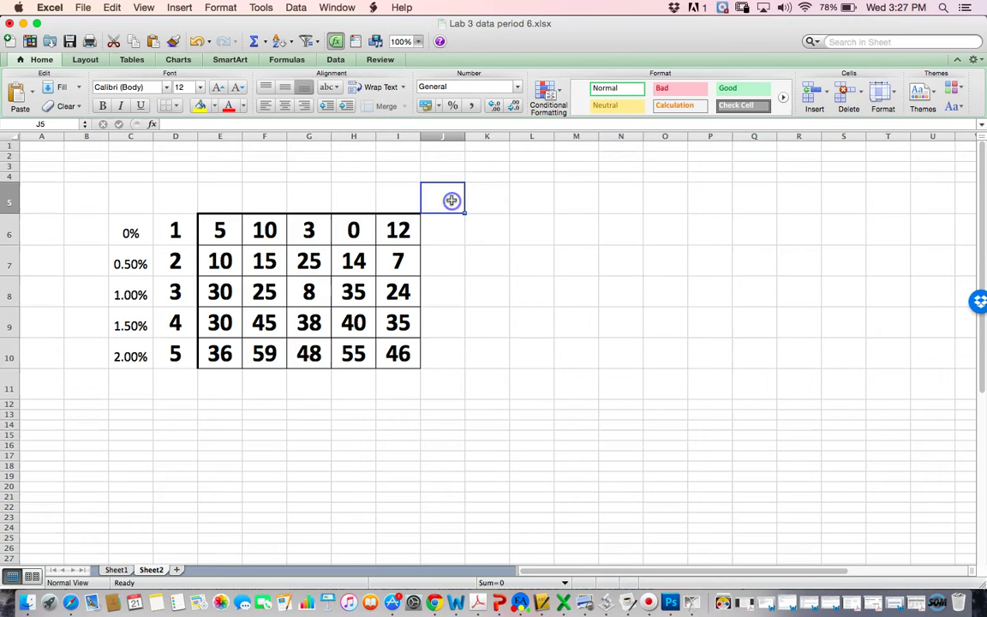
pyautogui.write('mean')
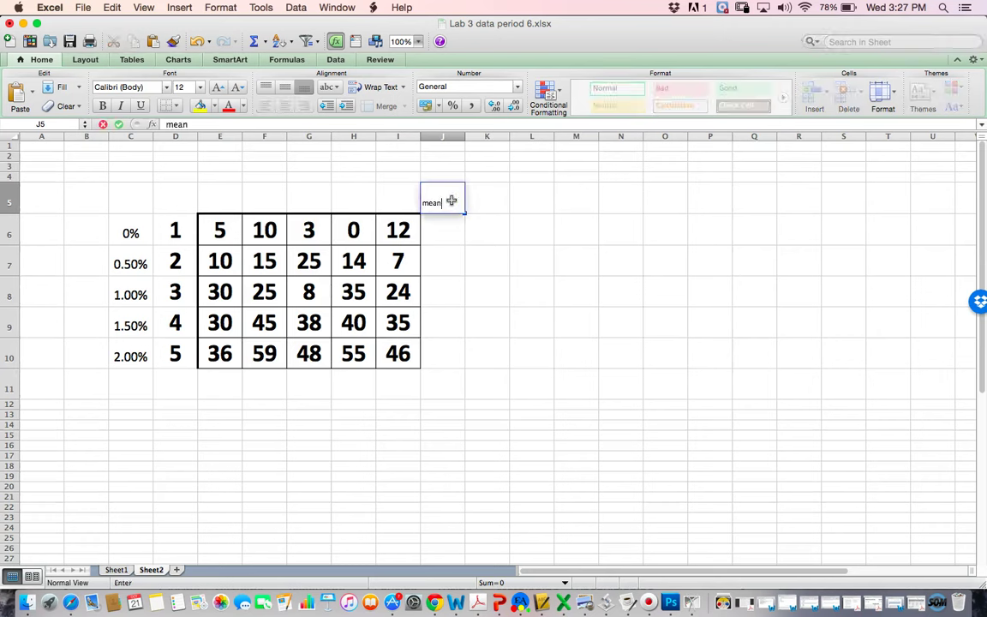
pyautogui.click(481, 201)
pyautogui.write('sd')
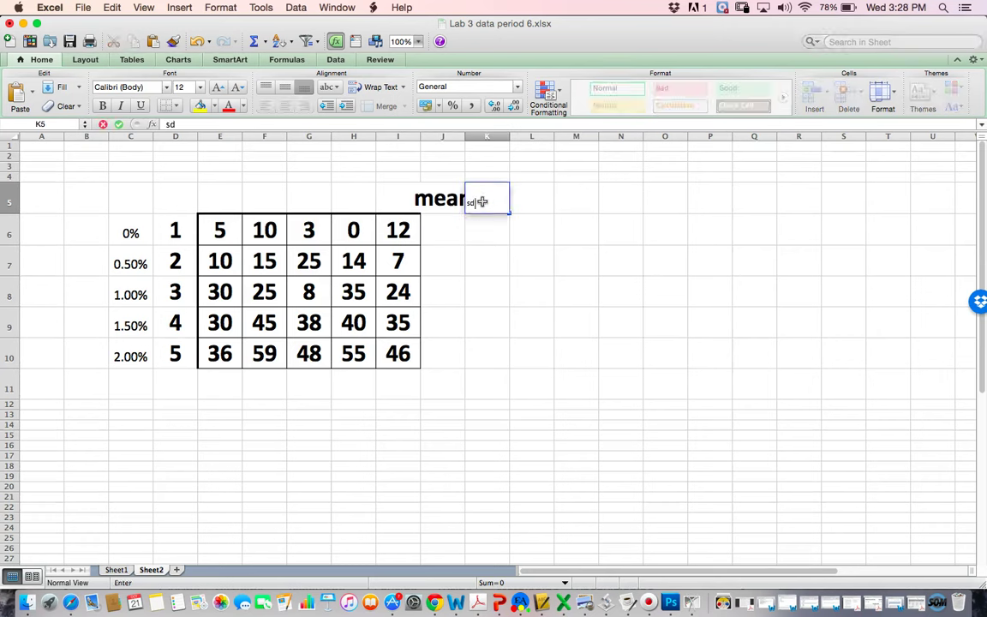
pyautogui.click(534, 201)
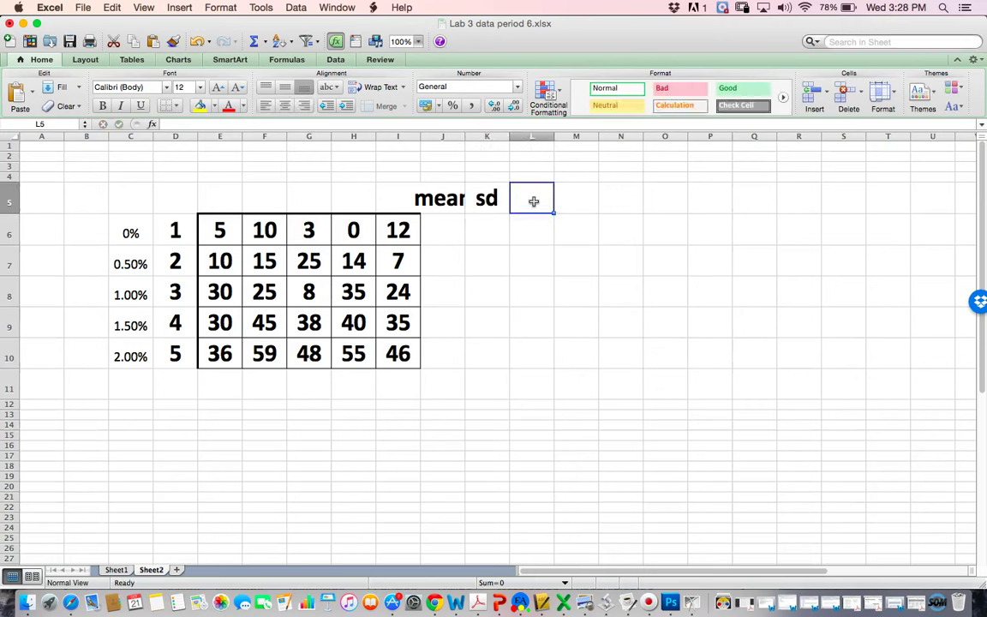
pyautogui.click(526, 209)
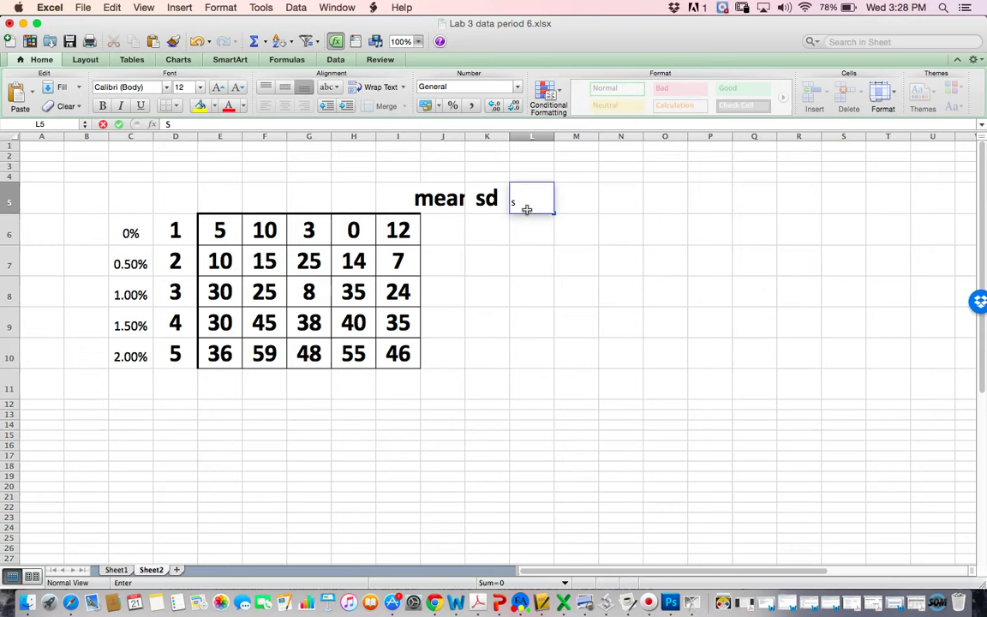
pyautogui.write('SE')
pyautogui.press('Return')
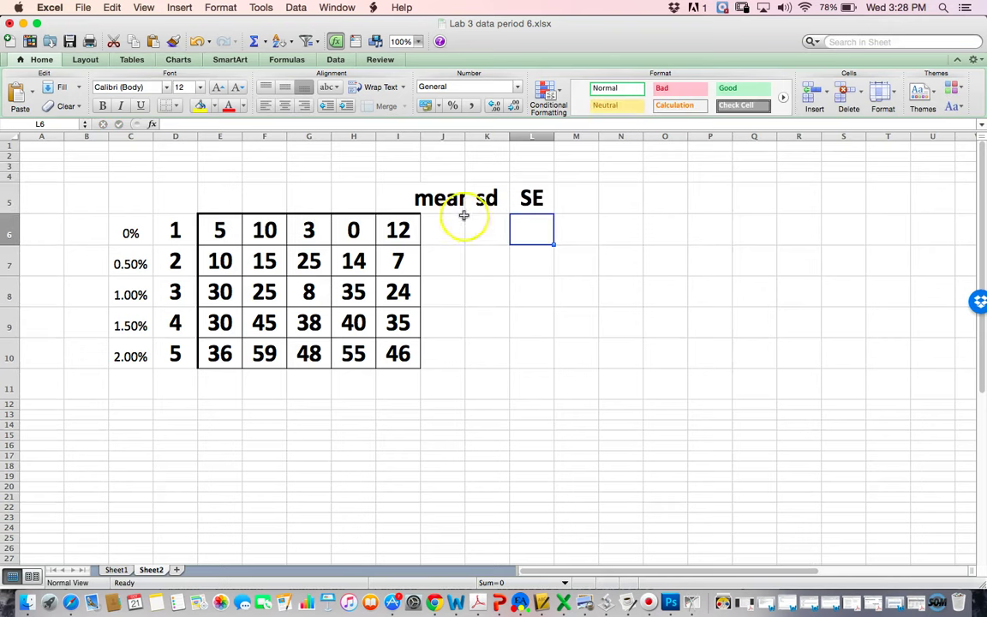
# - Reduce the font size of the headings in J5 to L5 to 20
pyautogui.moveTo(441, 193); pyautogui.dragTo(531, 201)
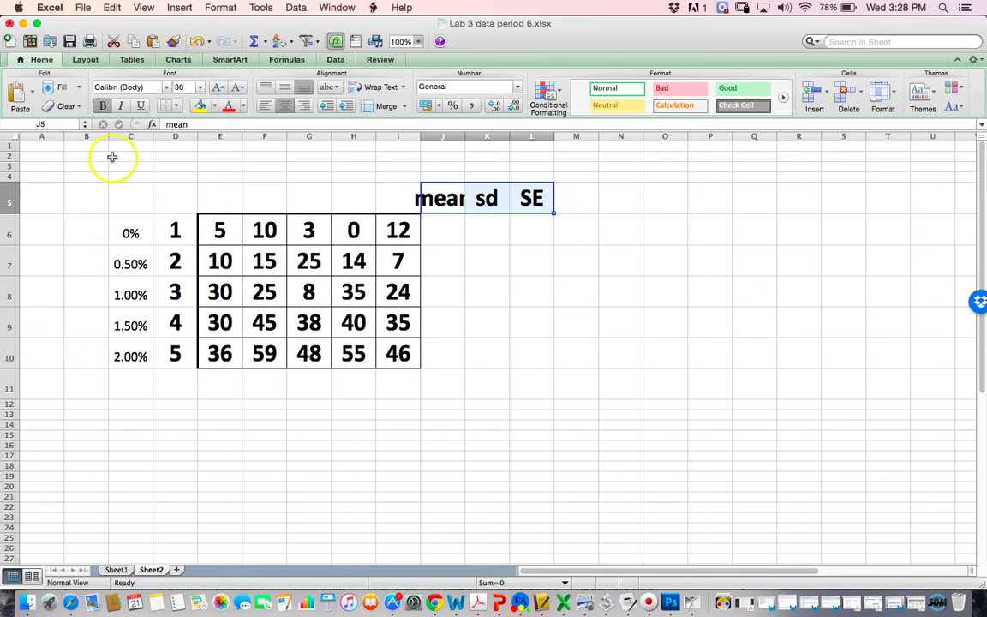
pyautogui.click(200, 91)
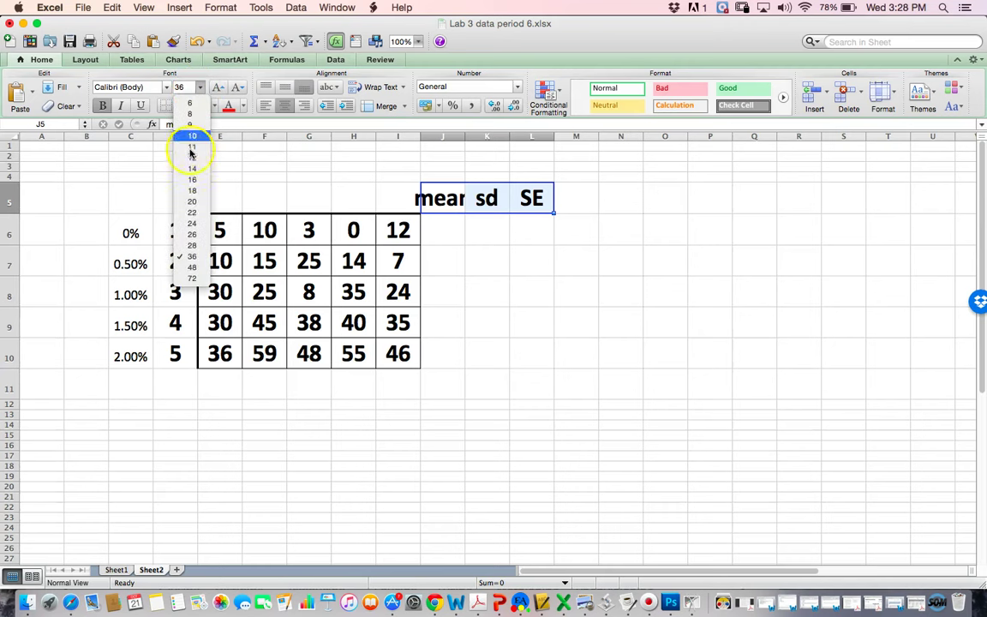
pyautogui.click(195, 188)
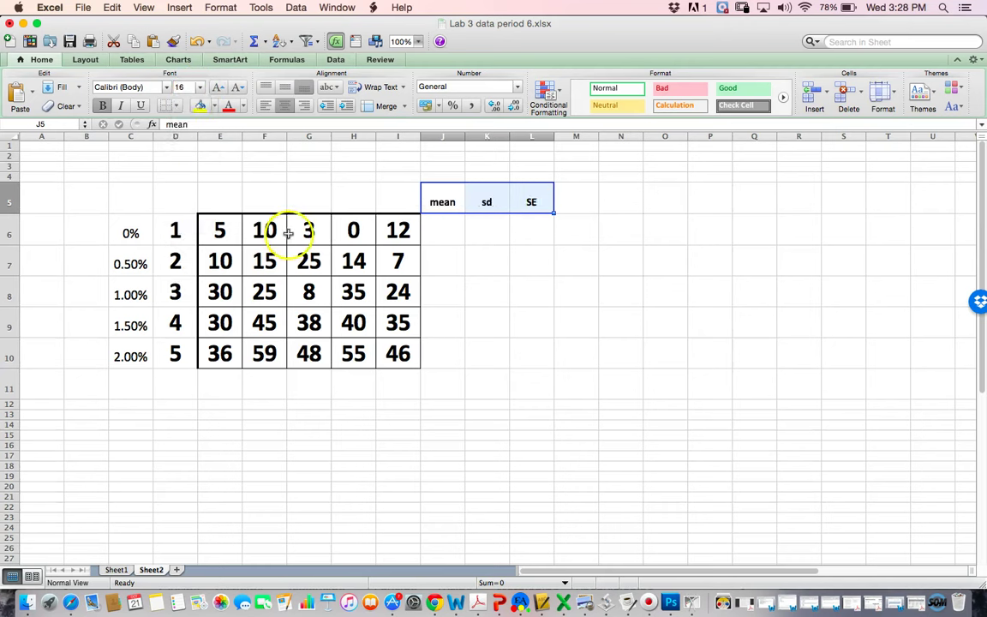
pyautogui.click(197, 89)
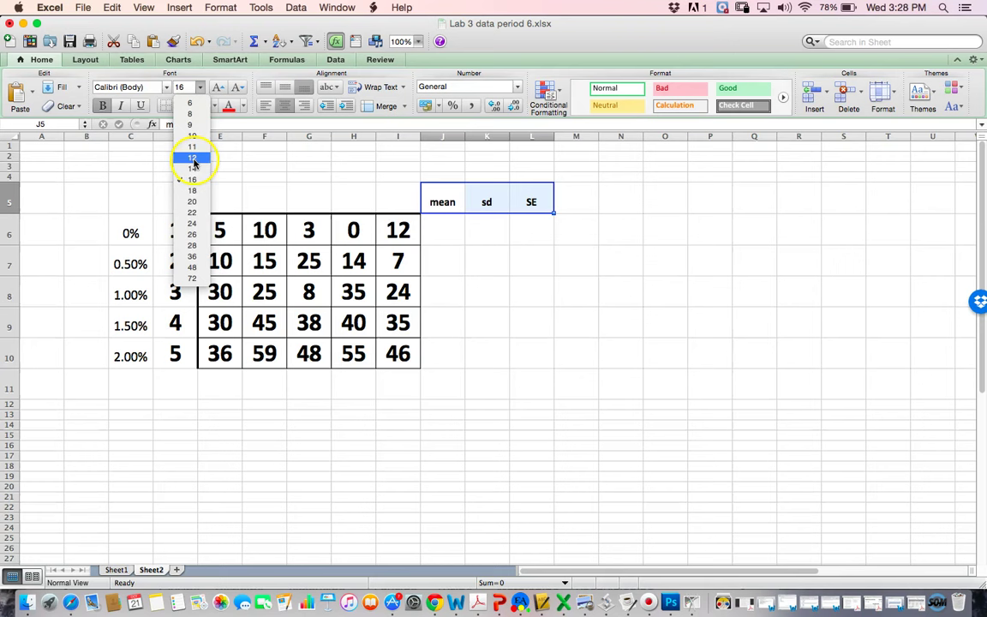
pyautogui.click(195, 201)
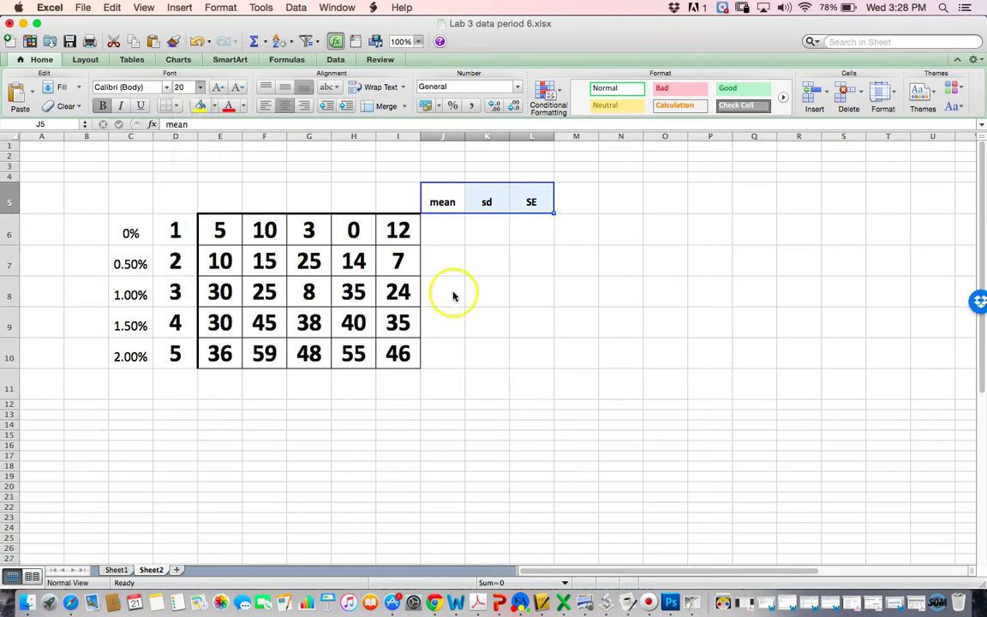
pyautogui.click(546, 299)
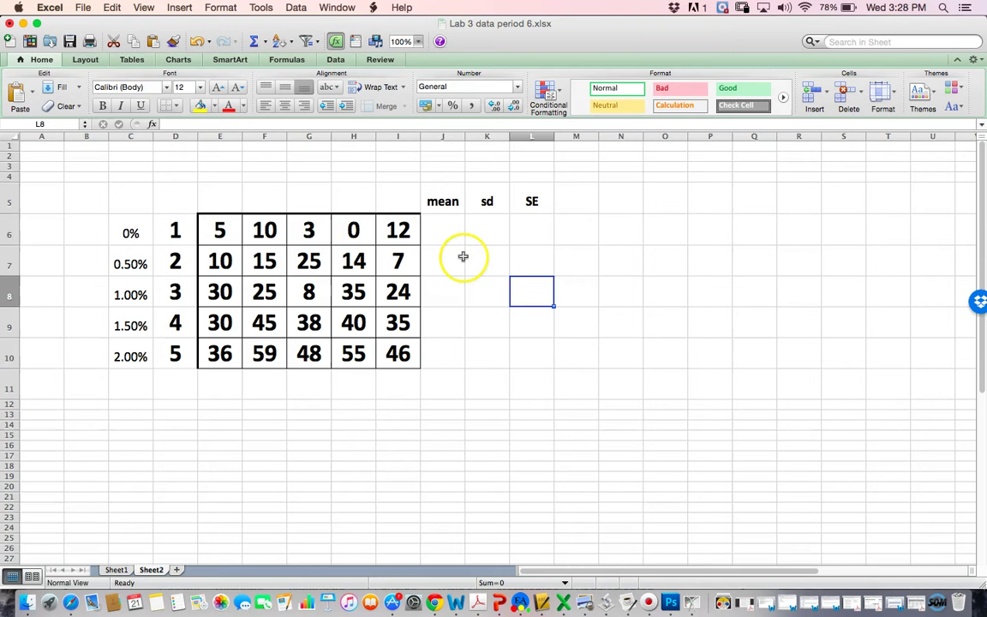
# - Insert the statistical function AVERAGE in cell J6 to calculate the mean of the first row's values, E6:I6
pyautogui.click(450, 230)
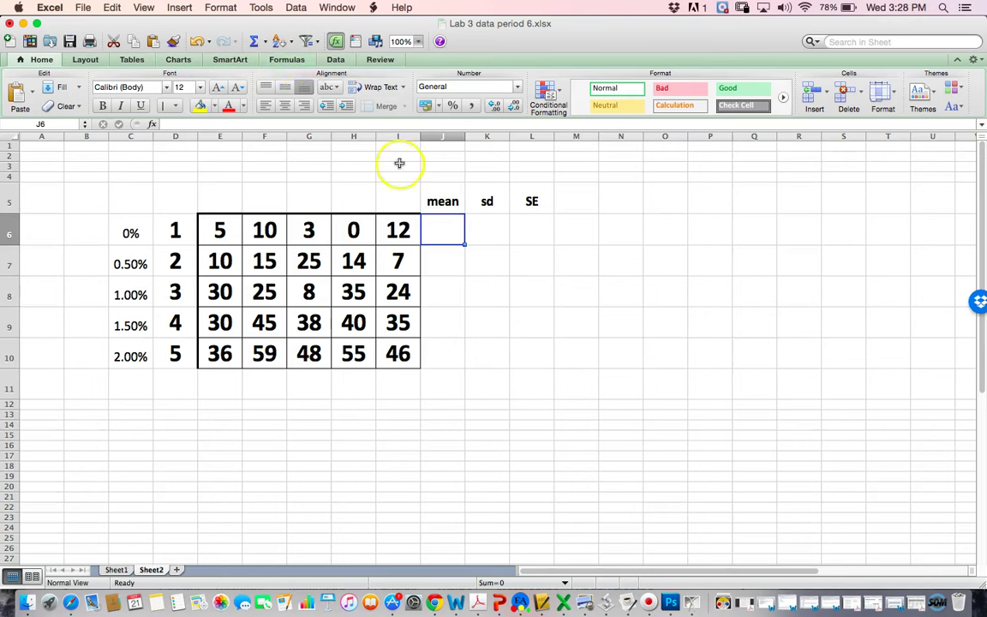
pyautogui.click(287, 60)
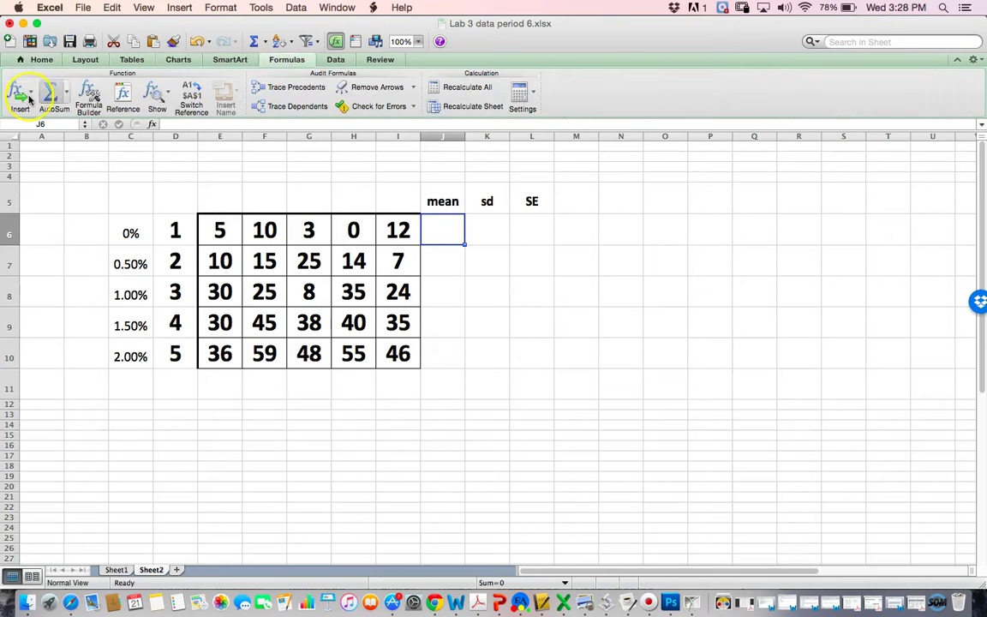
pyautogui.click(28, 99)
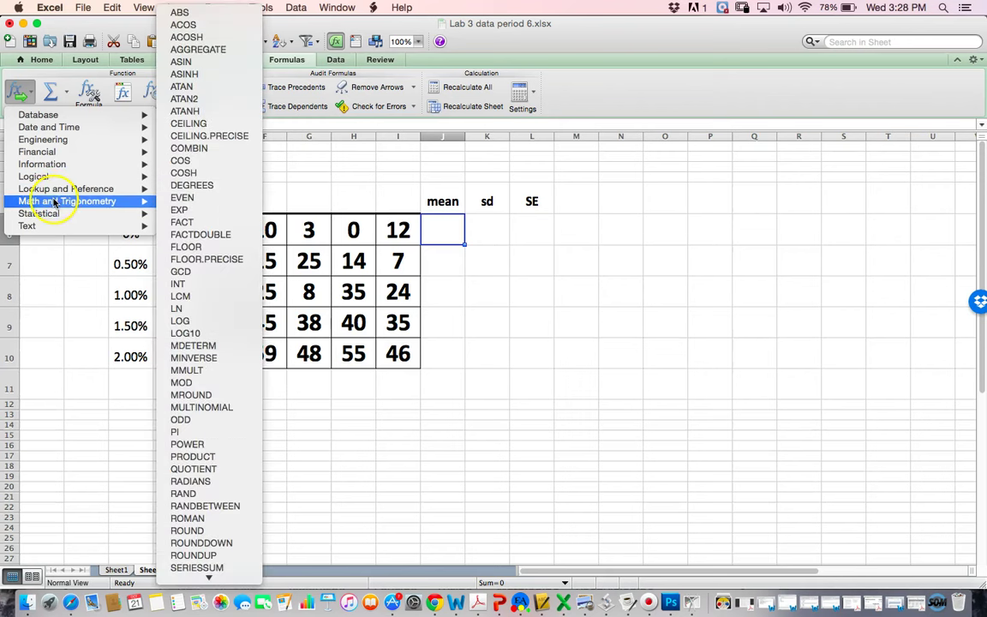
pyautogui.moveTo(54, 213)
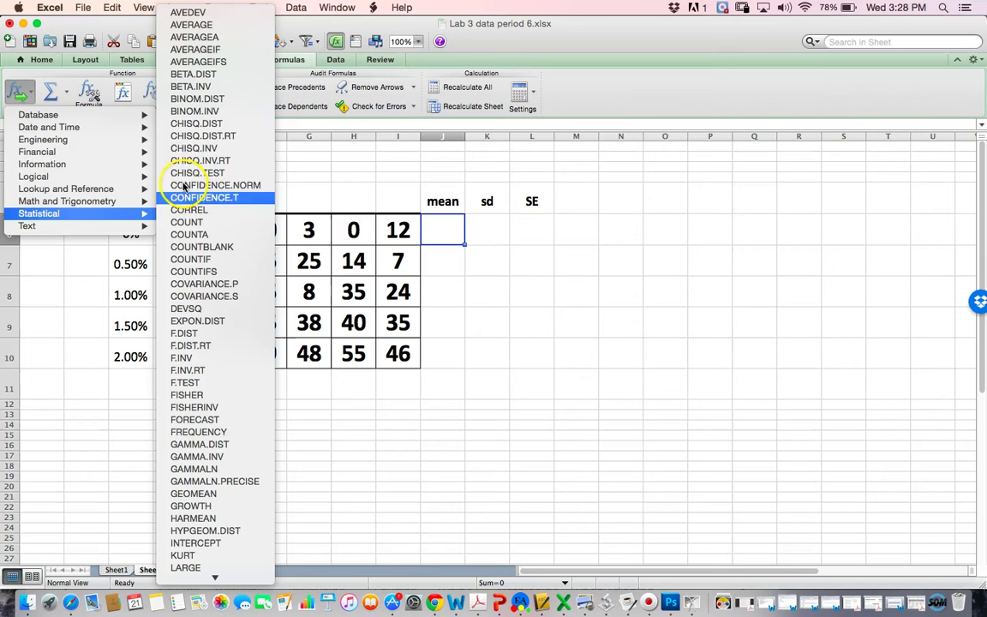
pyautogui.click(197, 26)
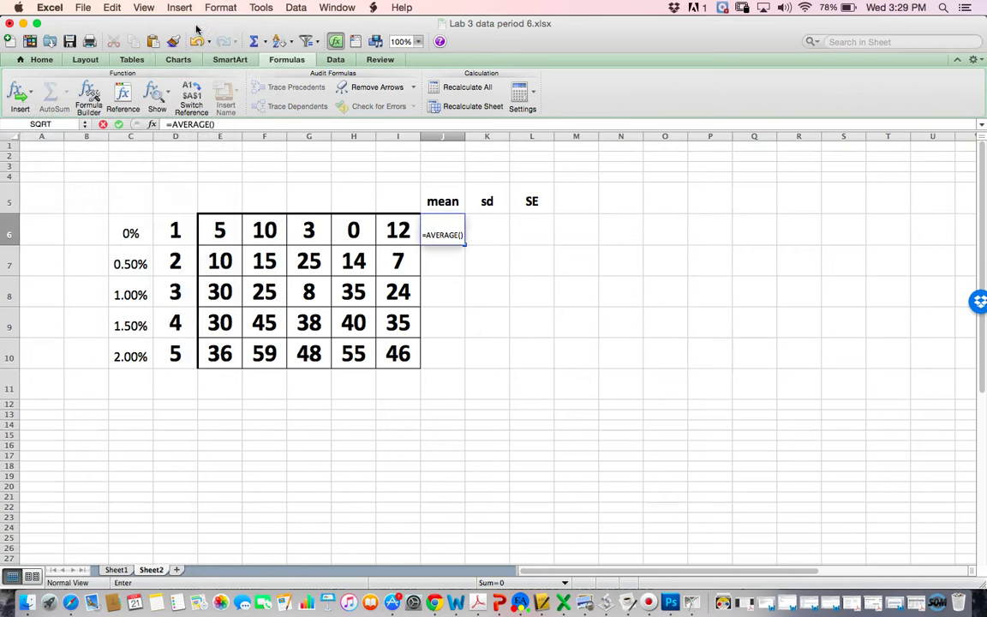
pyautogui.click(440, 212)
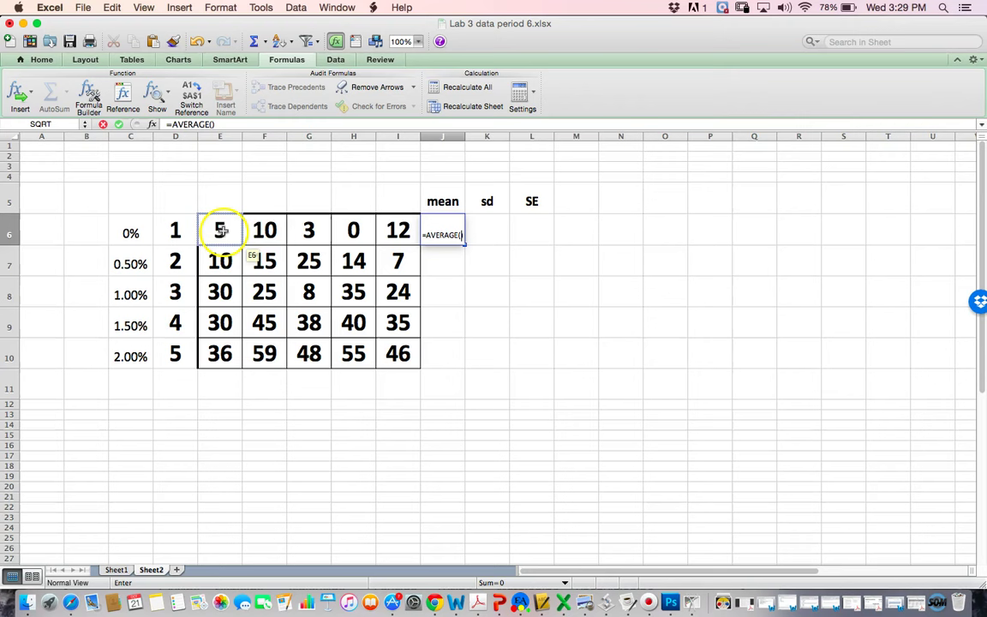
pyautogui.moveTo(219, 230); pyautogui.dragTo(391, 230)
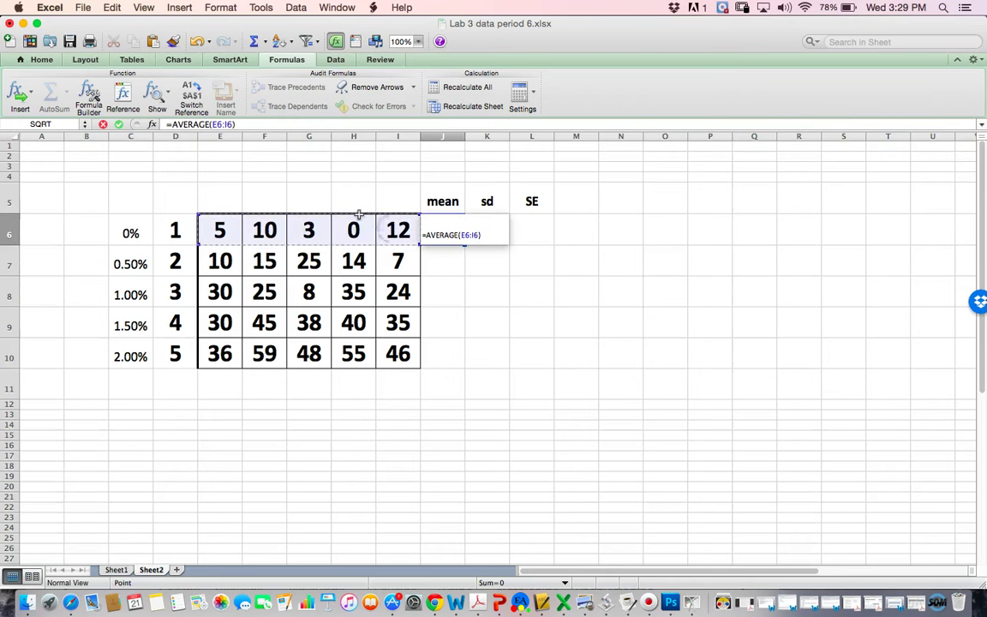
pyautogui.click(239, 125)
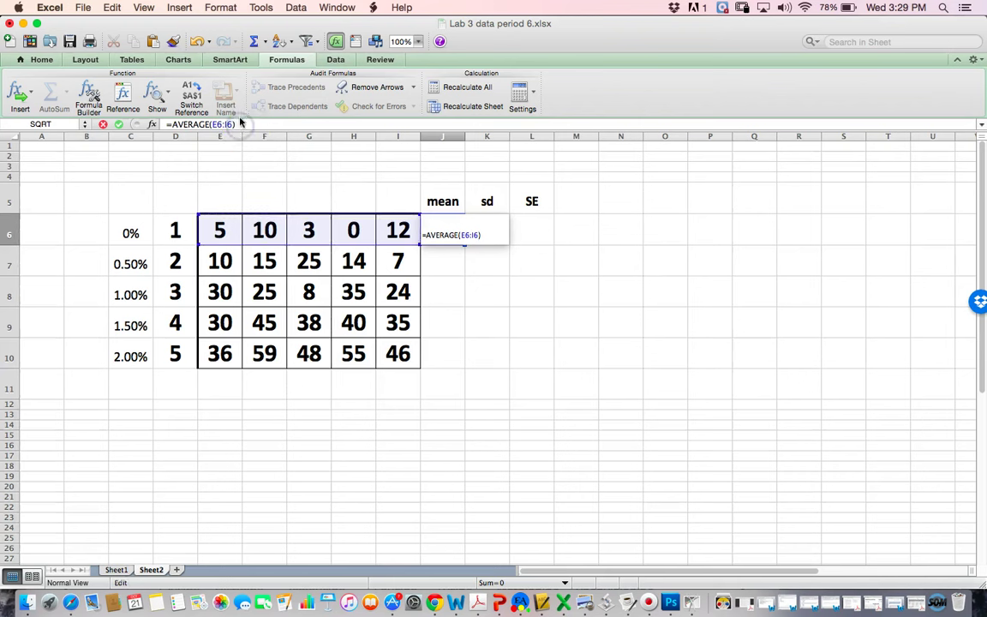
pyautogui.press('Return')
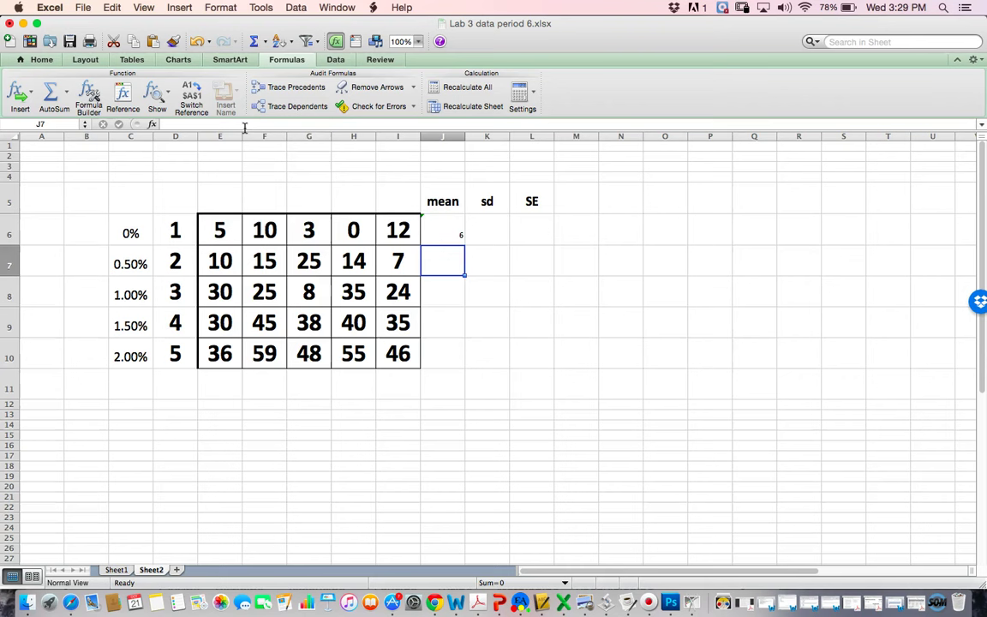
# - Format the mean in J6 at font size 28, bold, dark blue and centered
pyautogui.click(452, 235)
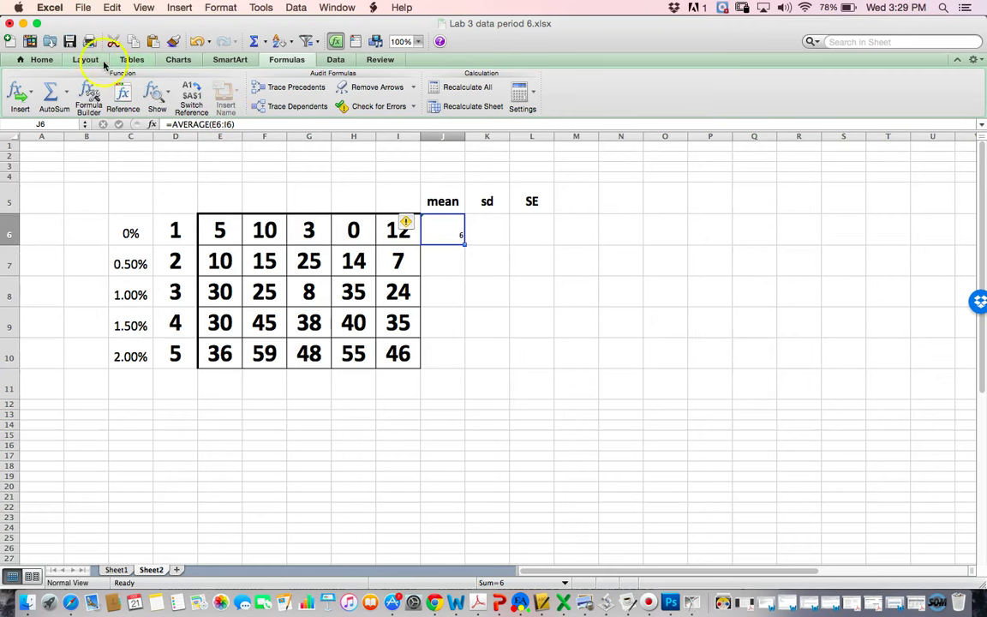
pyautogui.click(41, 59)
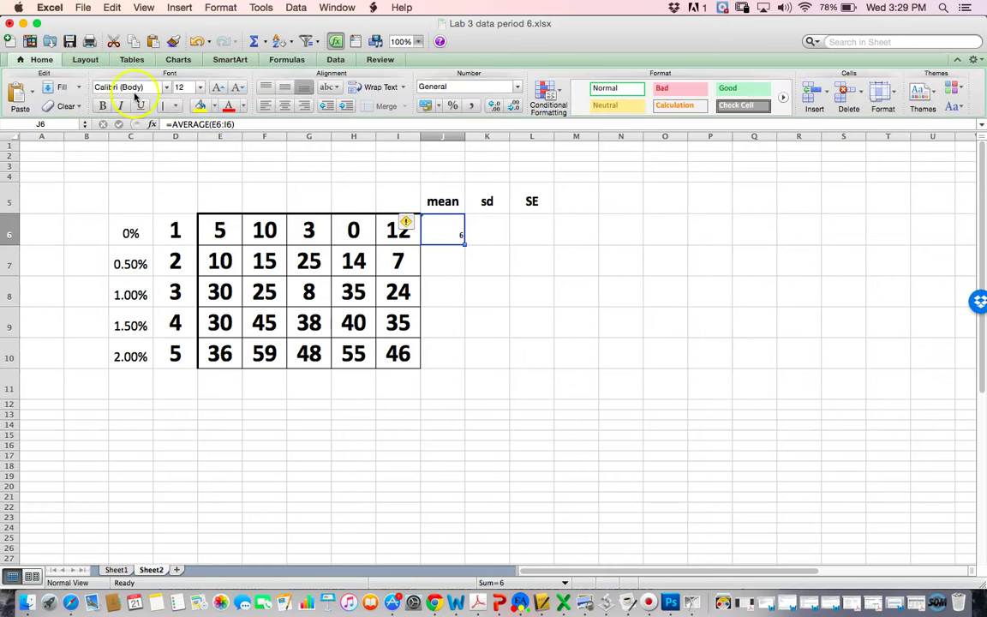
pyautogui.click(199, 88)
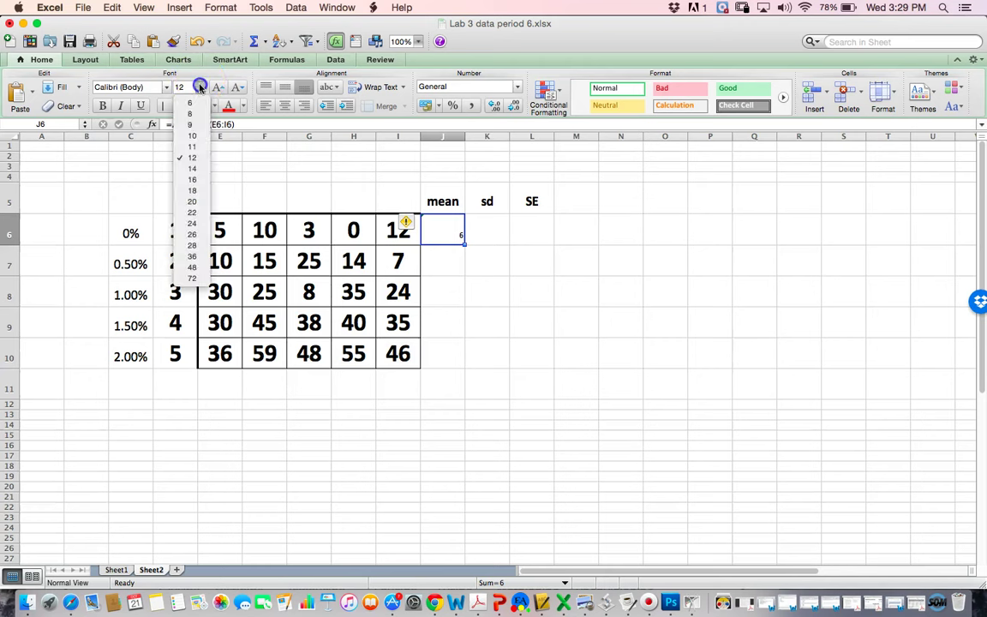
pyautogui.click(192, 245)
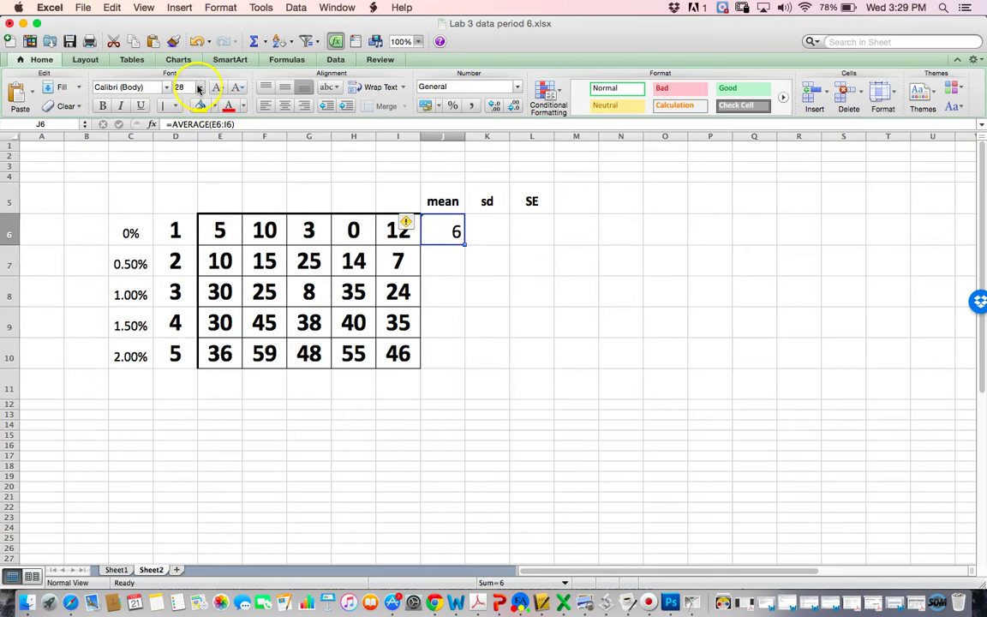
pyautogui.click(103, 105)
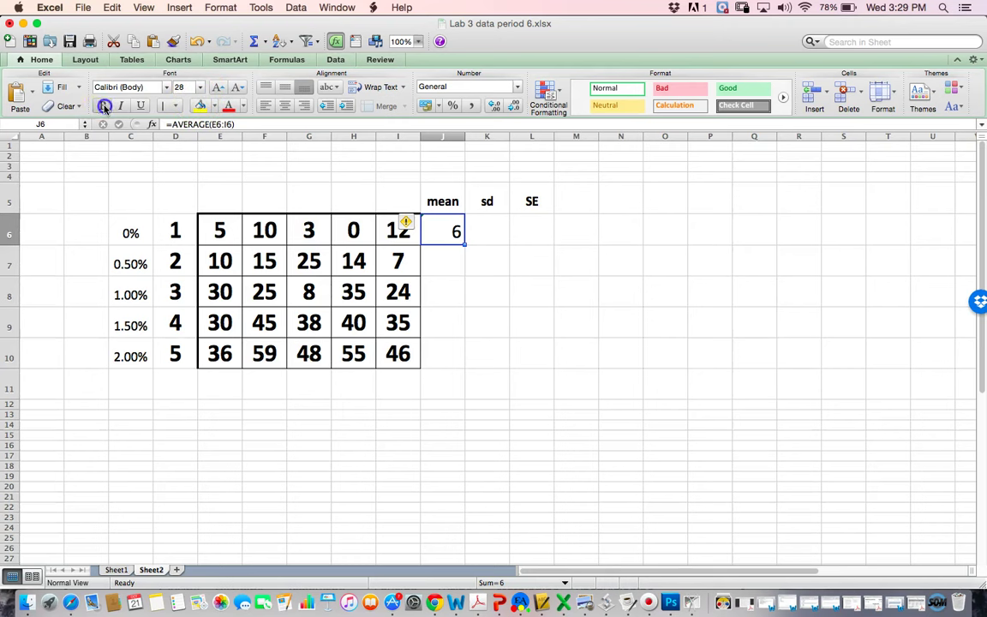
pyautogui.click(240, 108)
pyautogui.click(304, 227)
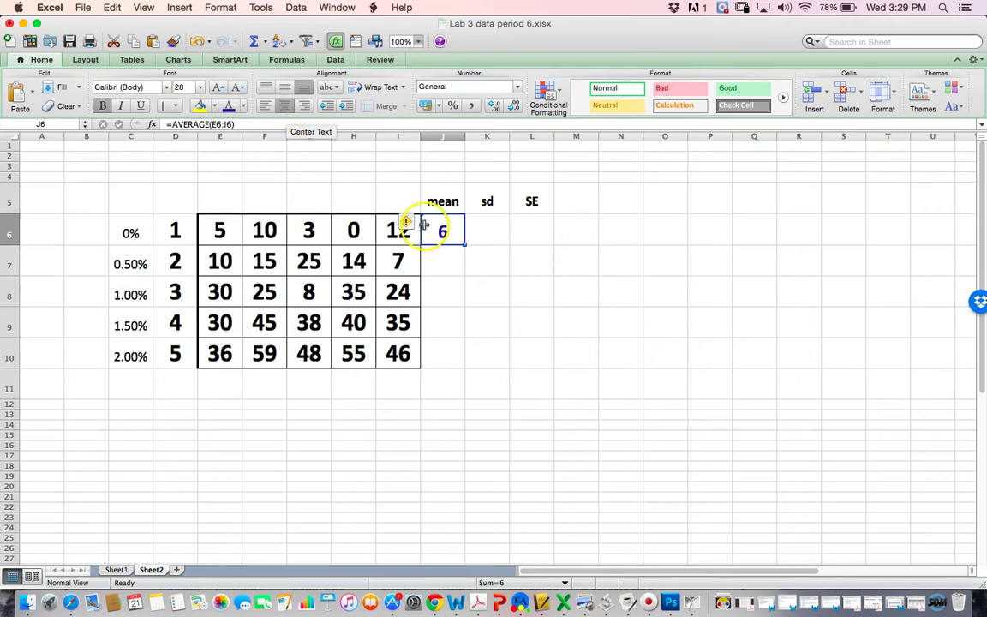
# - Fill the mean formula in J6 down through J10 so every data row has its mean
pyautogui.click(494, 233)
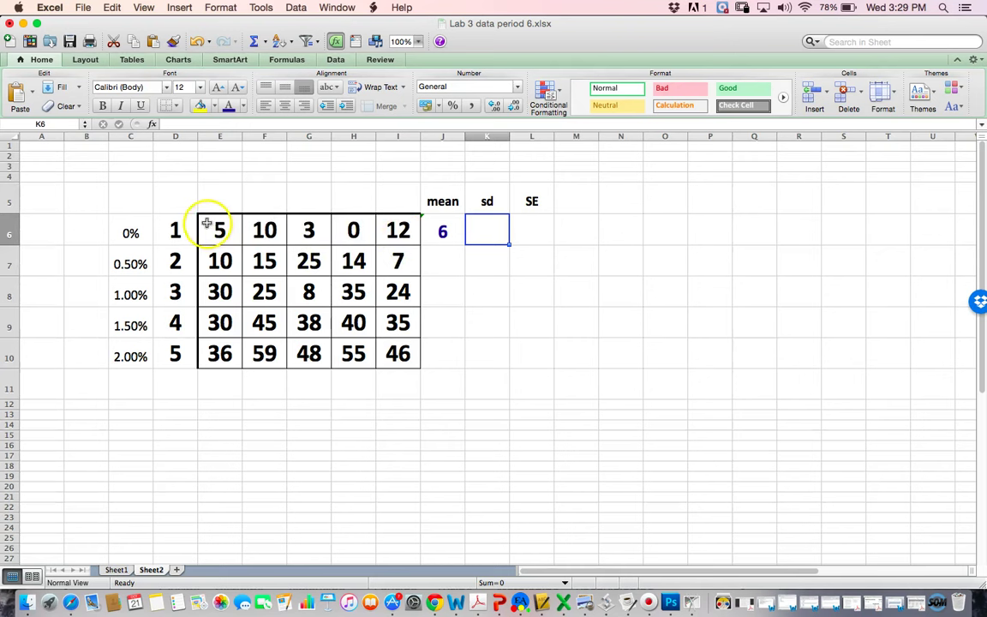
pyautogui.click(447, 235)
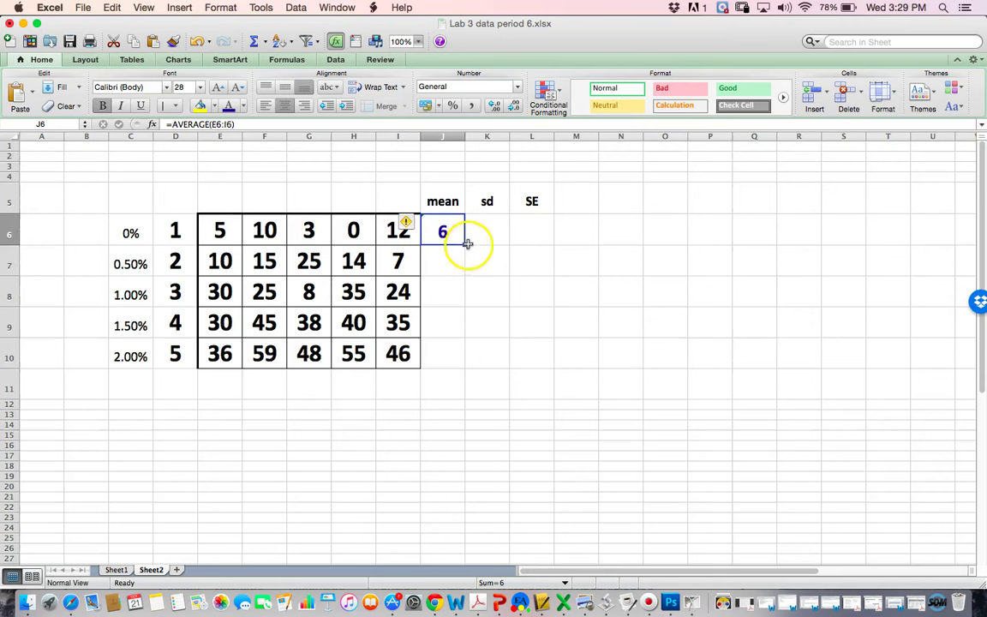
pyautogui.moveTo(464, 244); pyautogui.dragTo(465, 358)
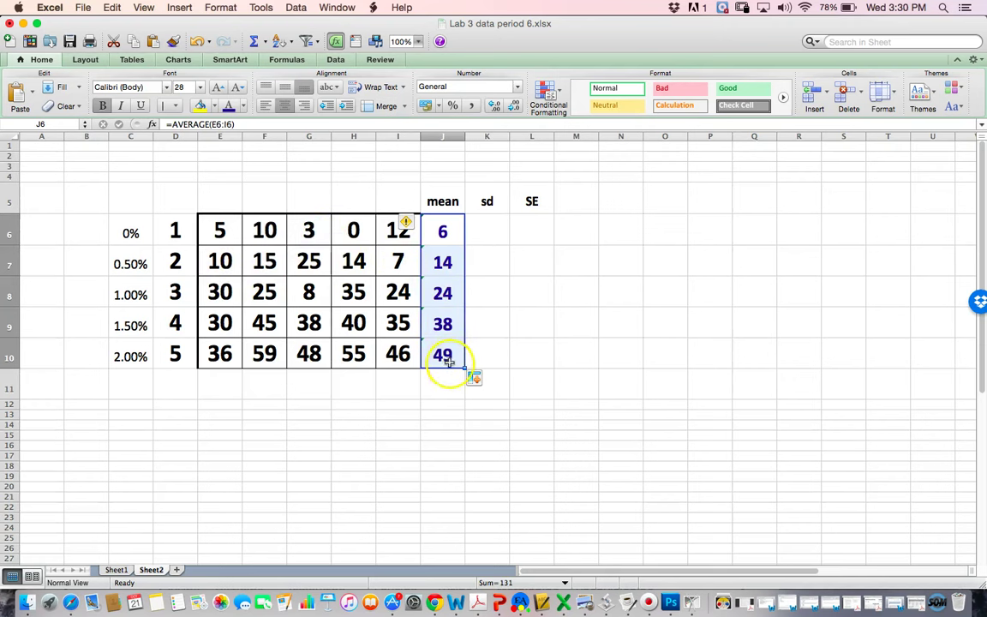
pyautogui.click(489, 228)
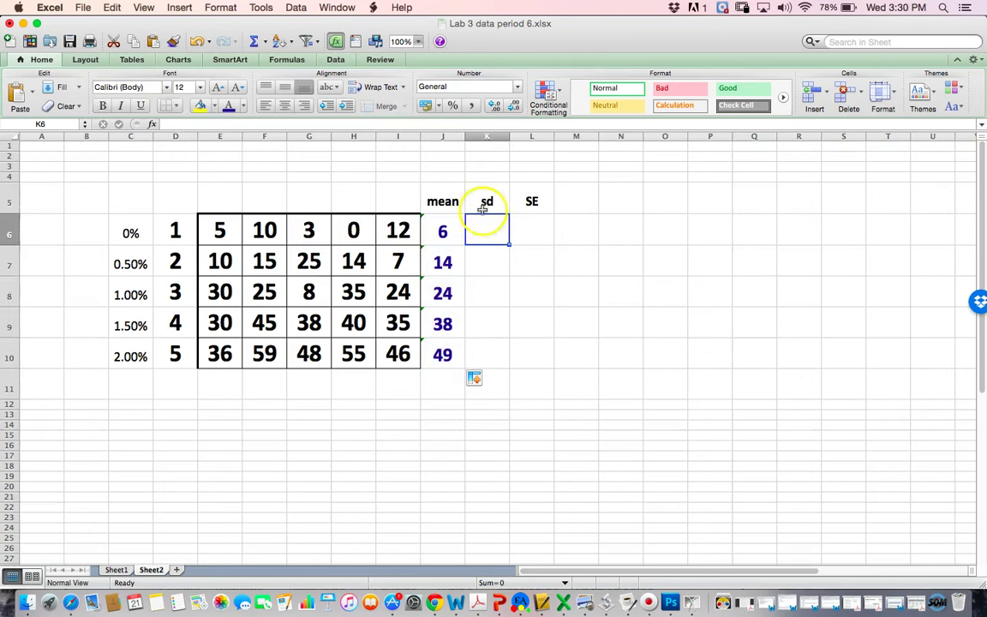
pyautogui.click(280, 61)
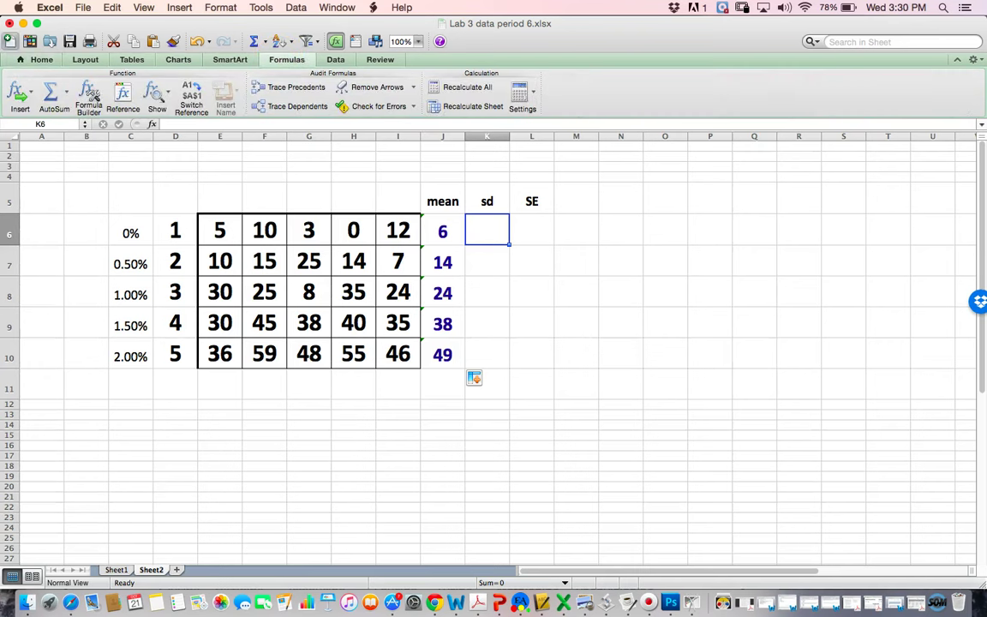
pyautogui.click(17, 94)
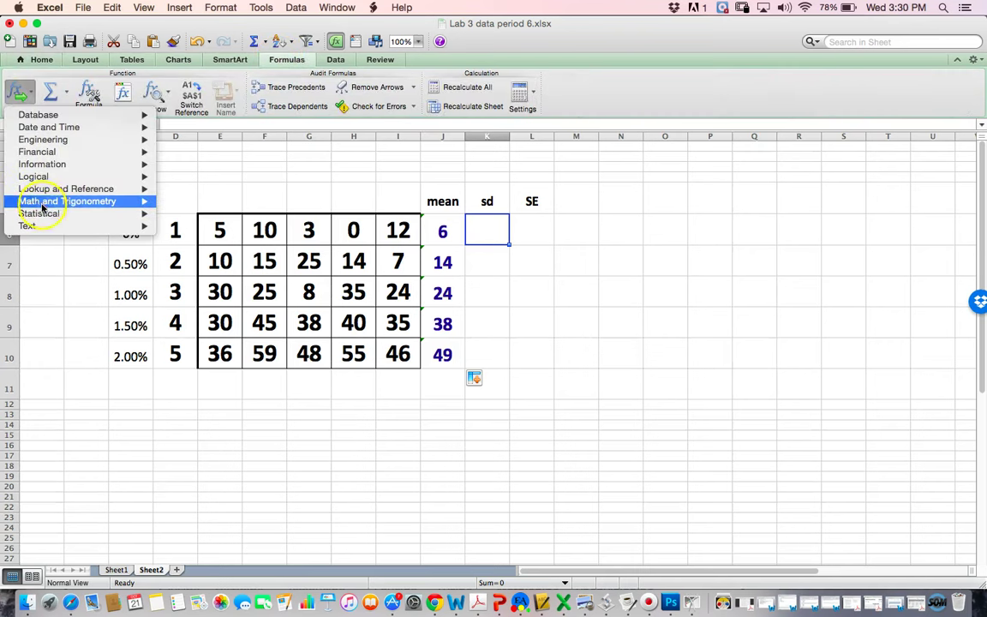
pyautogui.moveTo(45, 214)
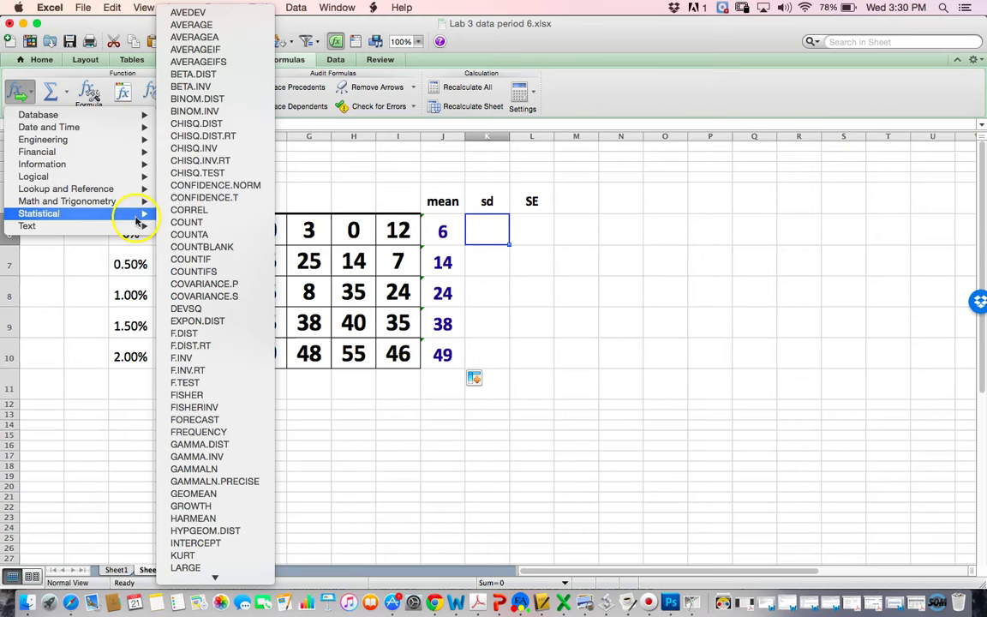
pyautogui.scroll(-6, 199, 347)
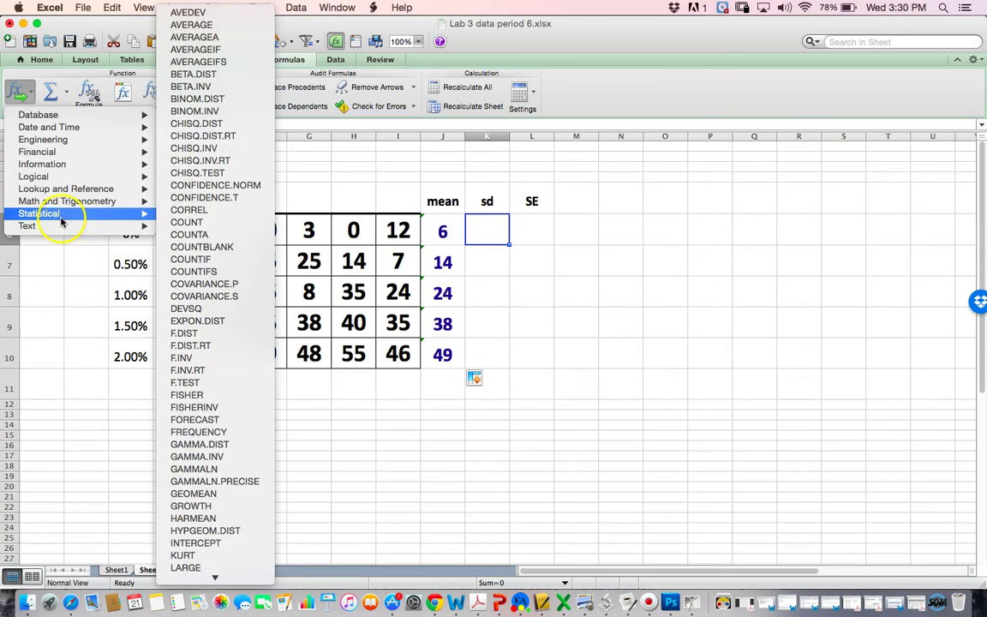
pyautogui.scroll(-8, 195, 225)
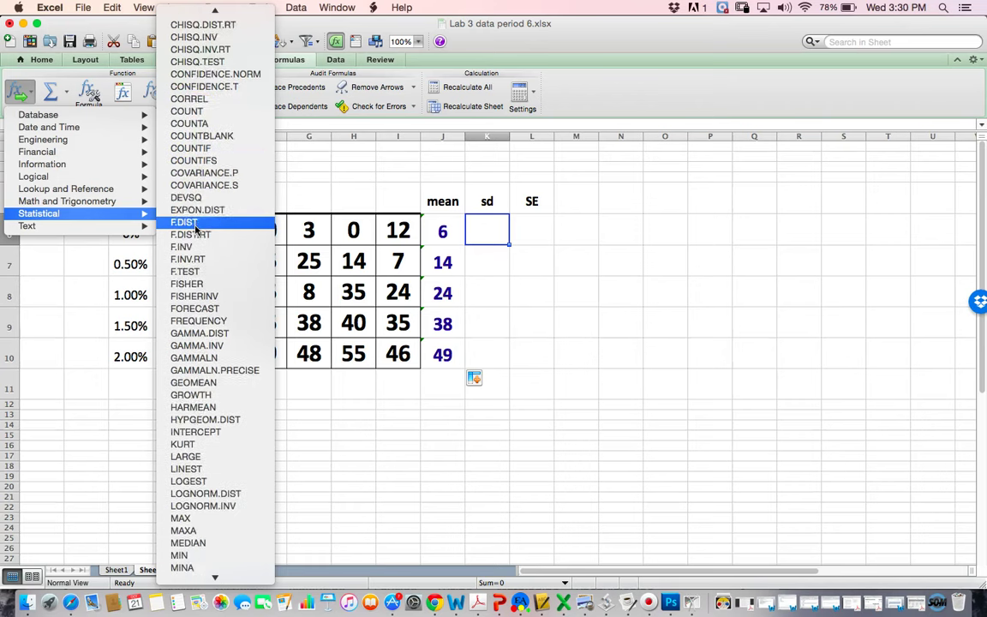
pyautogui.scroll(-8, 196, 227)
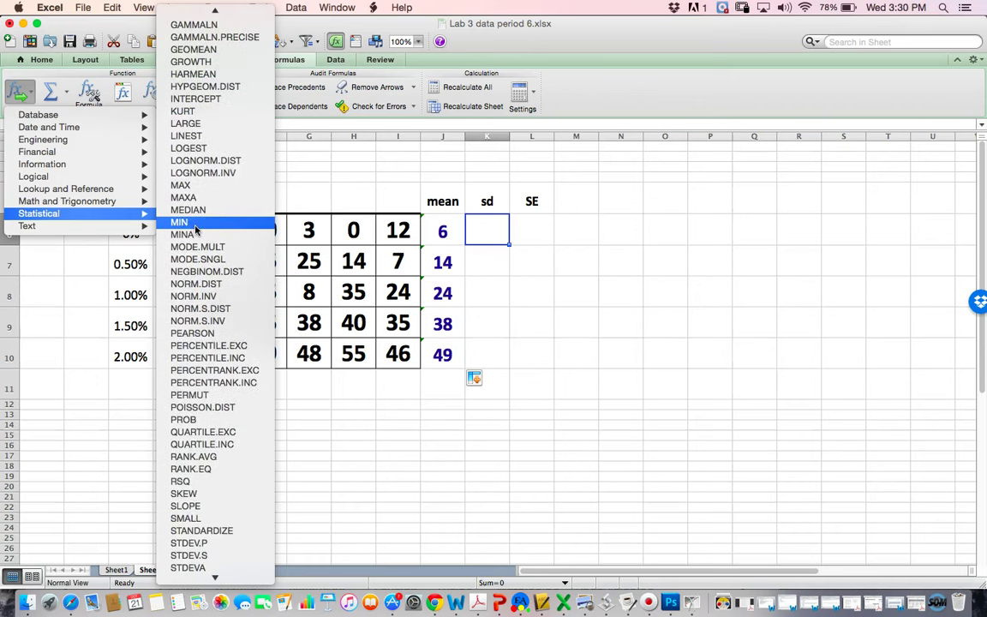
pyautogui.scroll(-6, 196, 227)
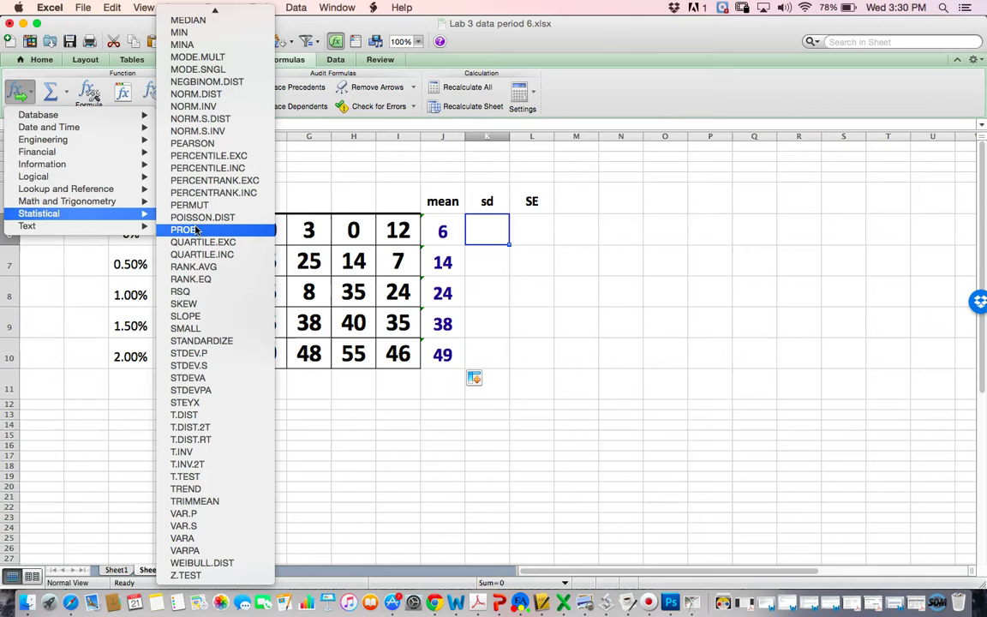
pyautogui.click(195, 230)
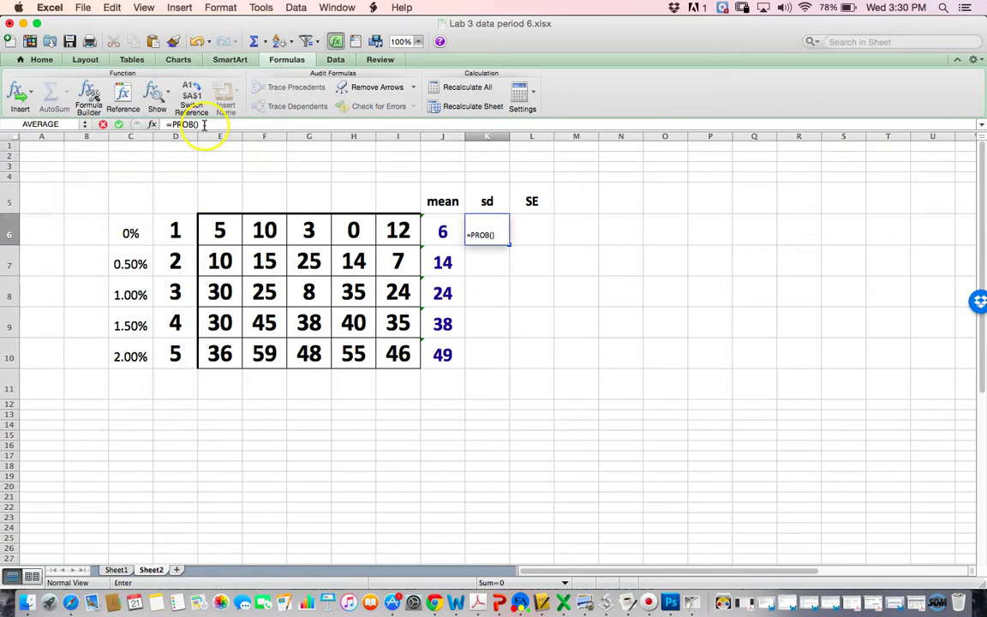
pyautogui.press('BackSpace')
pyautogui.press('BackSpace')
pyautogui.press('BackSpace')
pyautogui.press('BackSpace')
pyautogui.press('BackSpace')
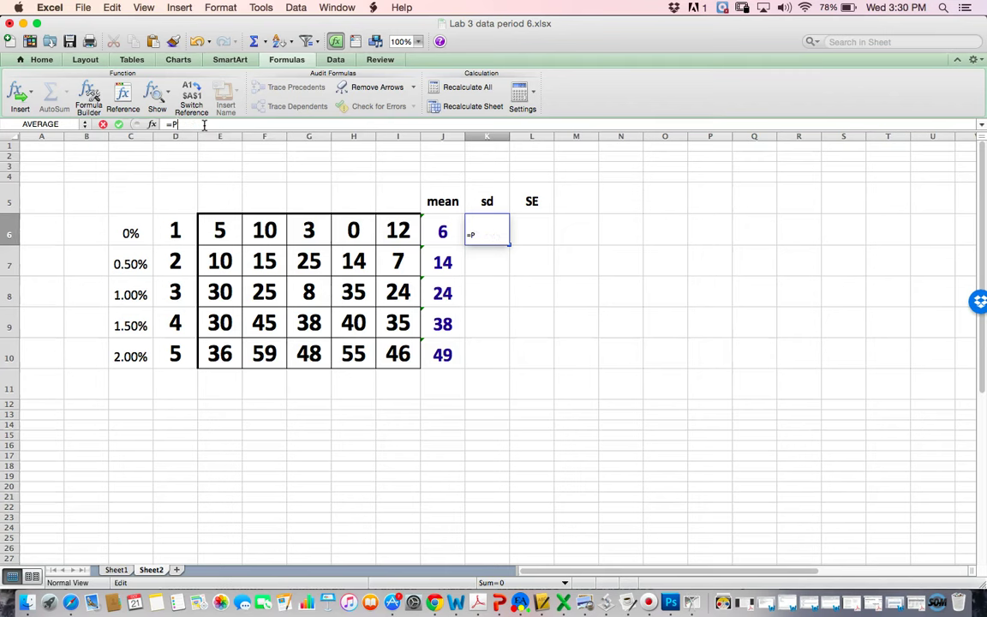
# - Insert the statistical function STDEVA in cell K6 to calculate the standard deviation of the first row's values, E6:I6
pyautogui.click(18, 94)
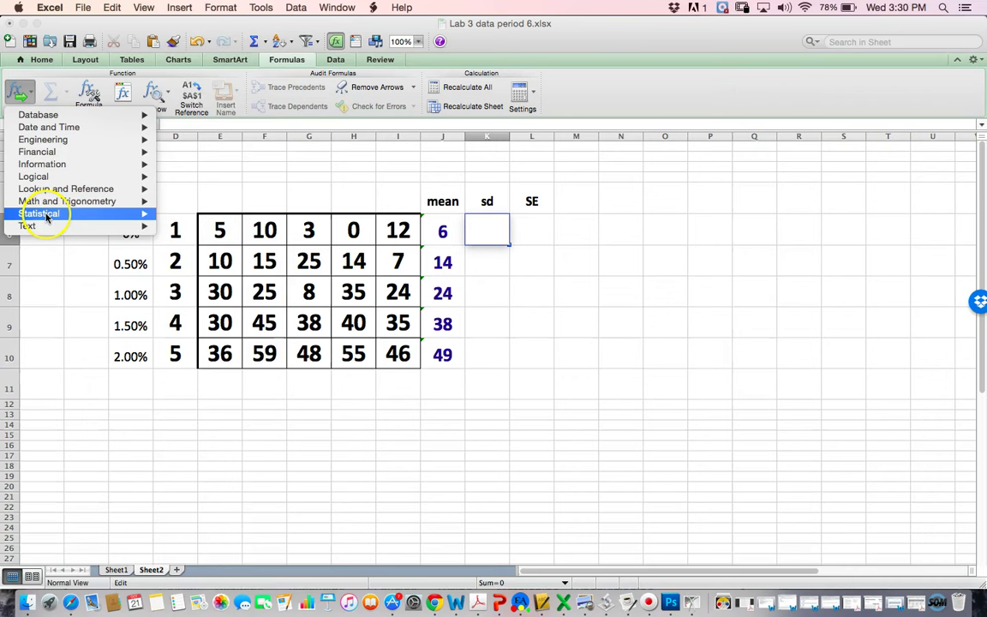
pyautogui.scroll(-15, 225, 227)
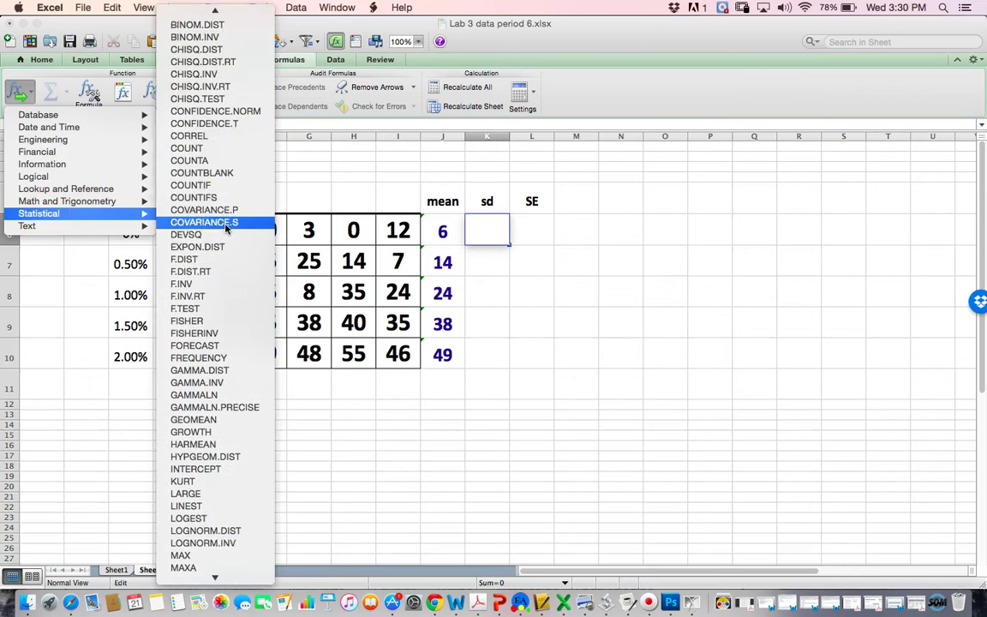
pyautogui.scroll(-5, 225, 228)
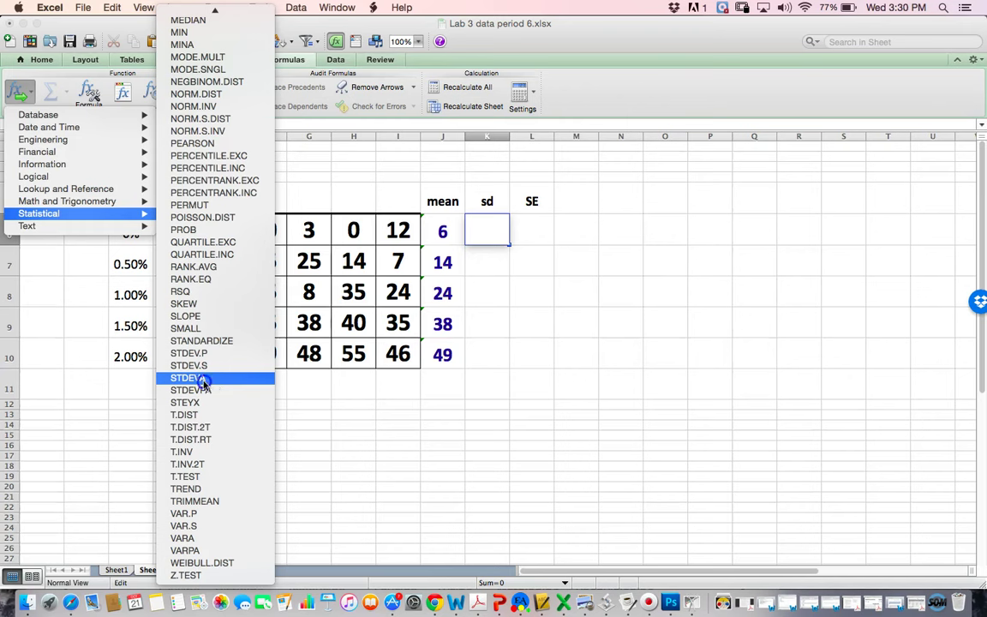
pyautogui.click(189, 378)
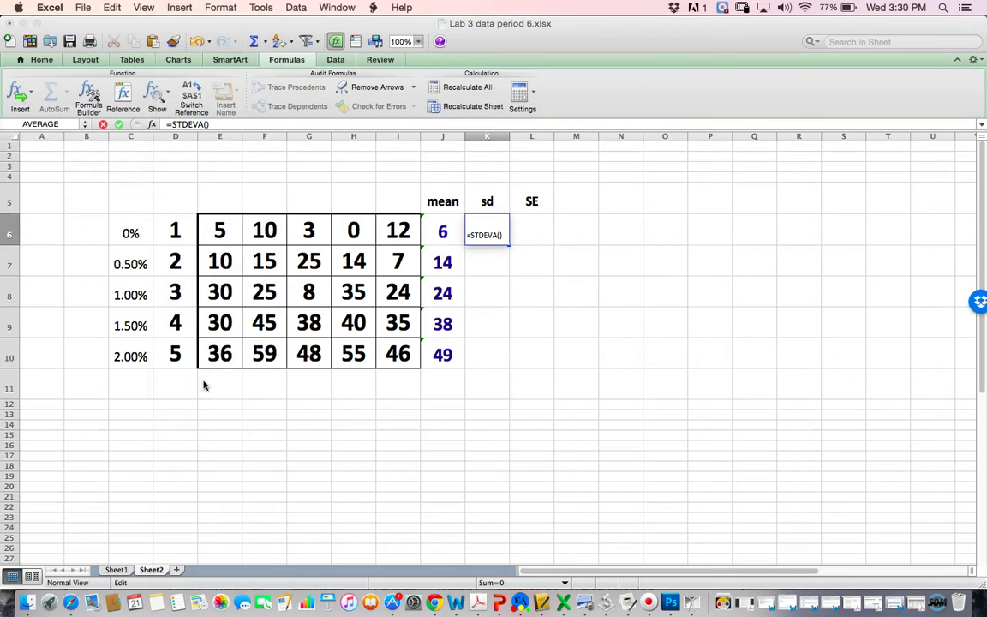
pyautogui.click(502, 237)
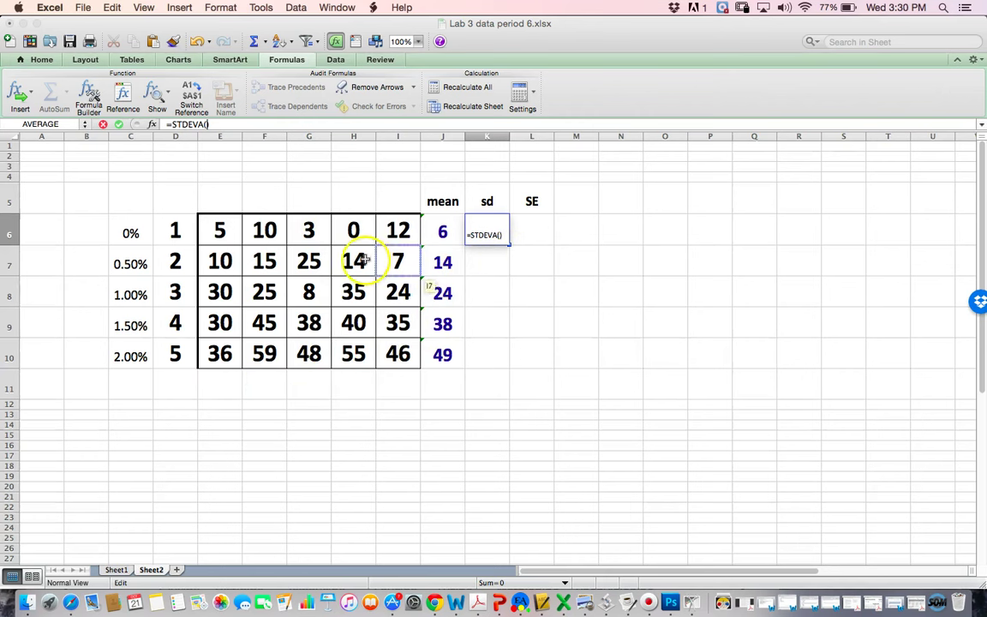
pyautogui.moveTo(220, 230); pyautogui.dragTo(403, 234)
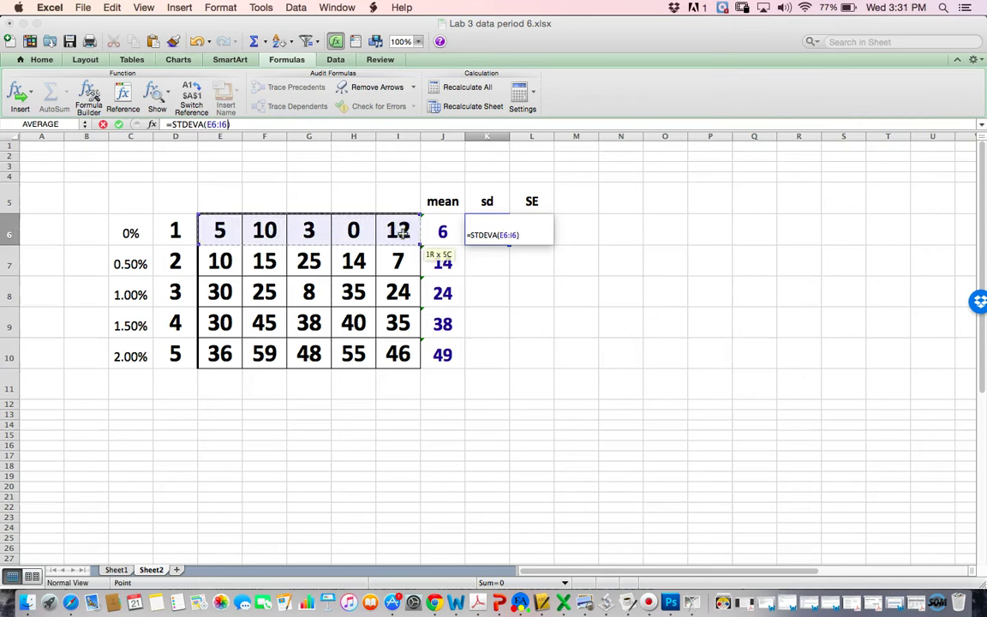
pyautogui.click(238, 124)
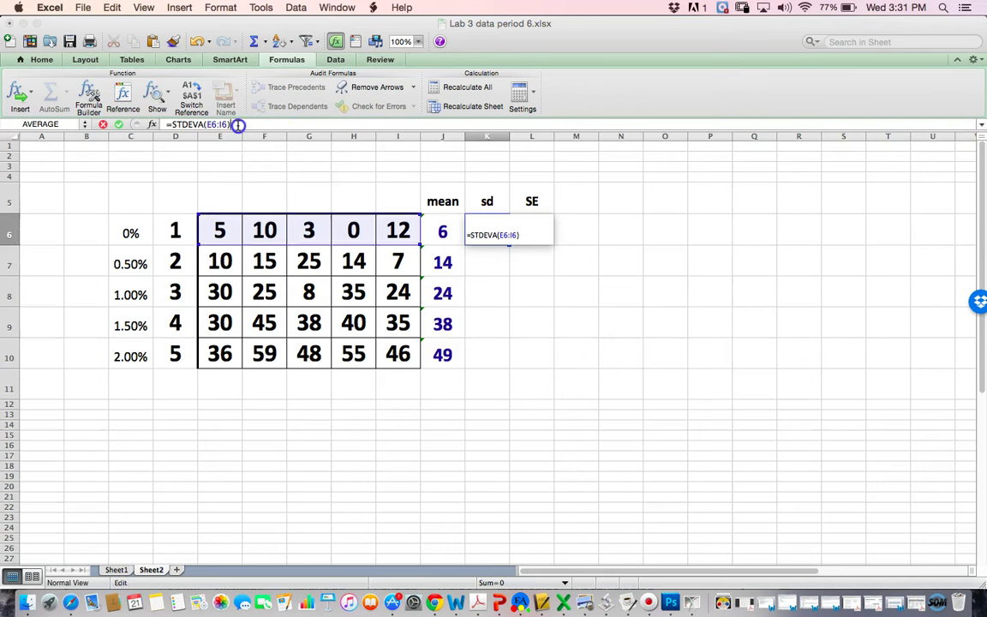
pyautogui.press('Return')
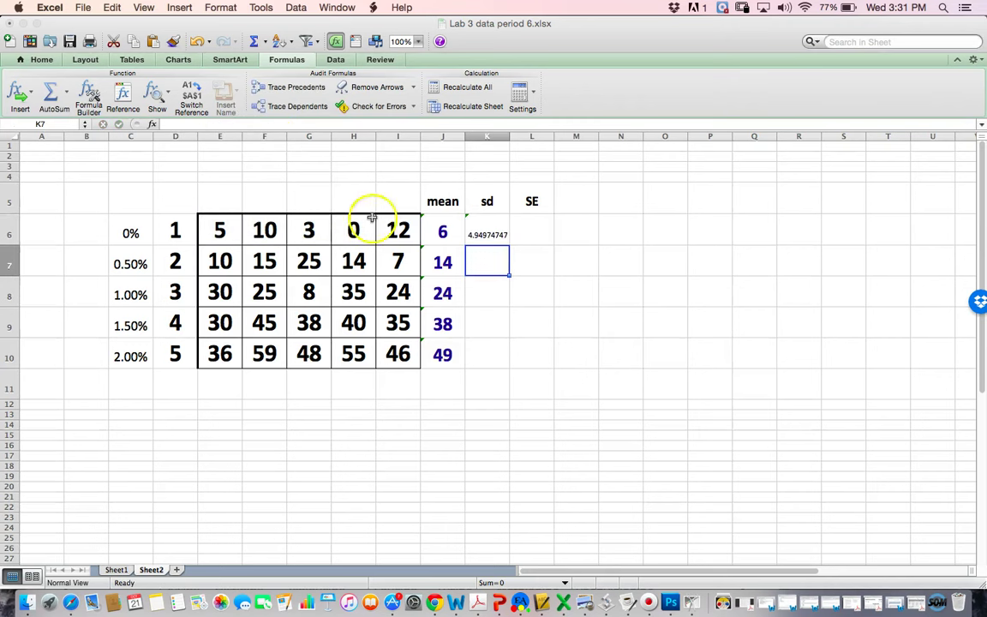
# - Format the standard deviation in K6 as bold, font size 24, dark green and centered
pyautogui.click(486, 238)
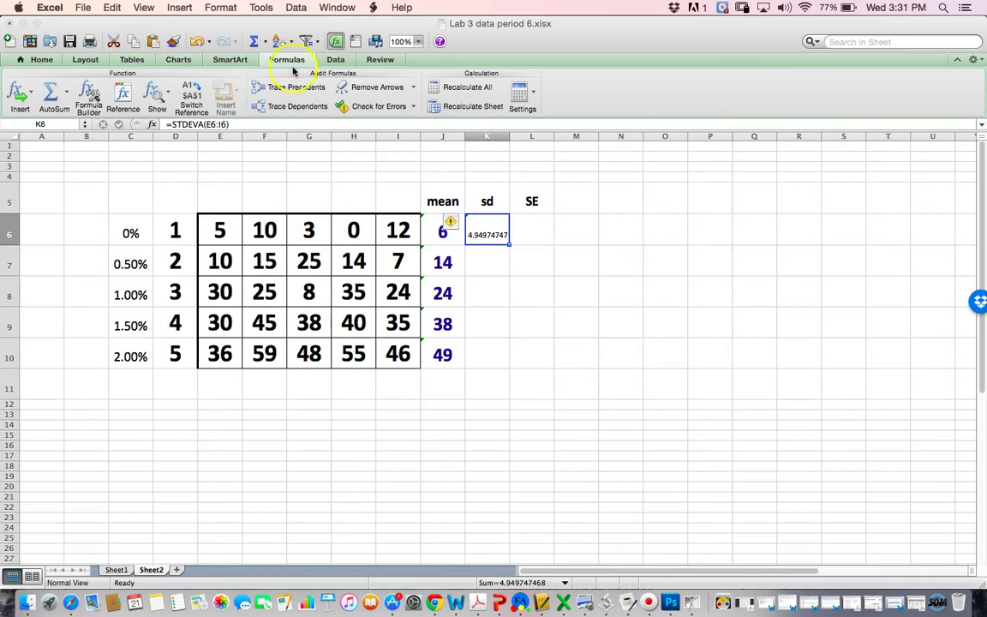
pyautogui.click(40, 60)
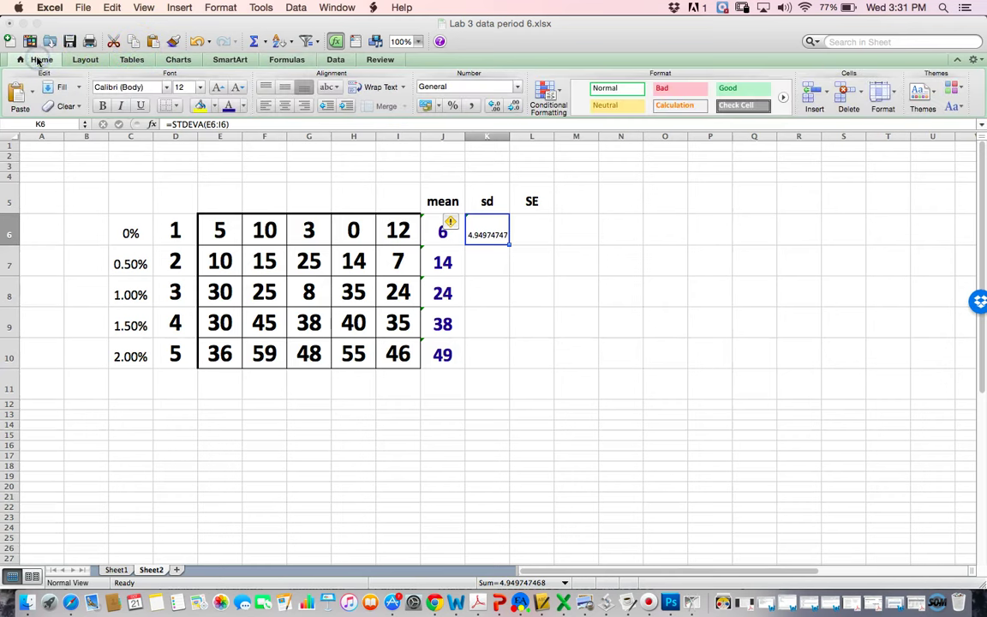
pyautogui.click(102, 105)
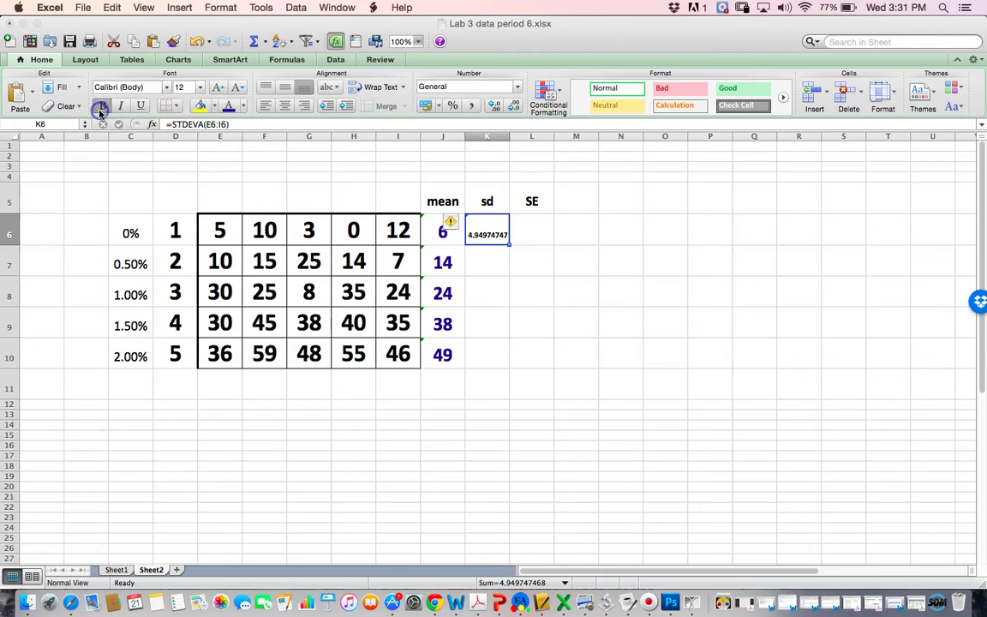
pyautogui.click(198, 89)
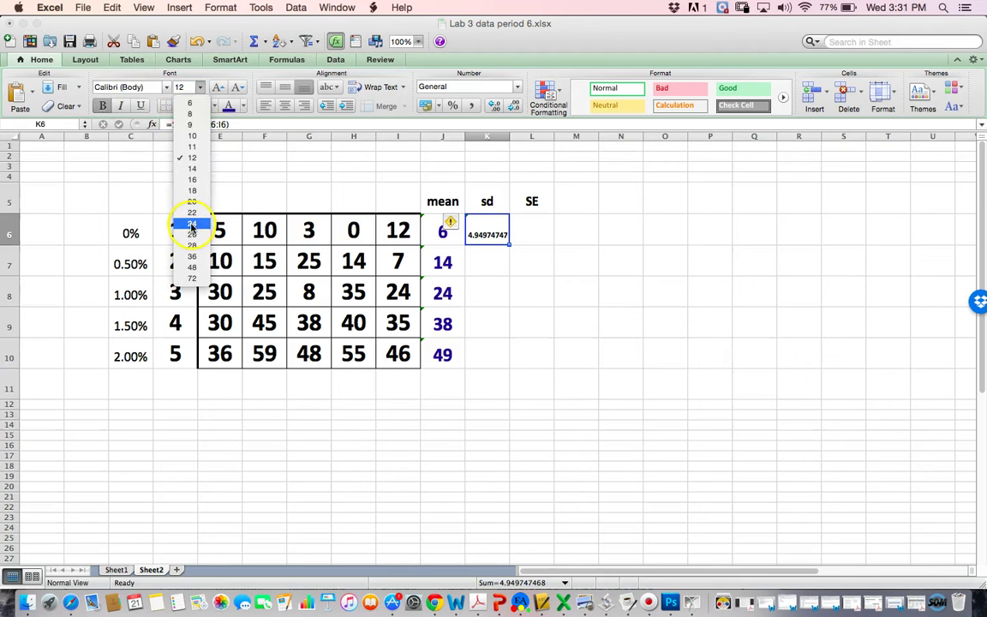
pyautogui.click(192, 225)
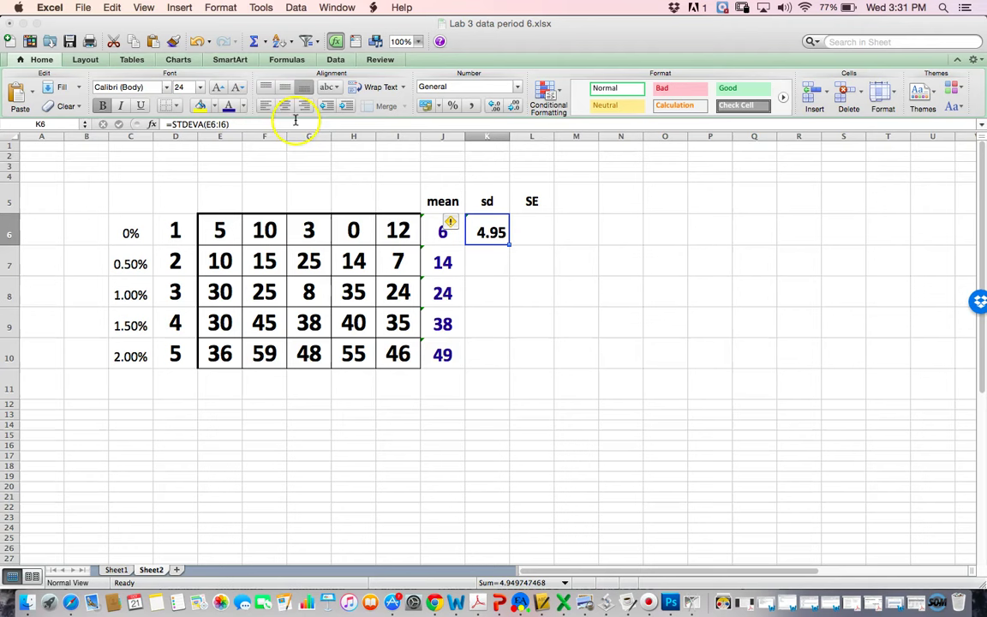
pyautogui.click(244, 105)
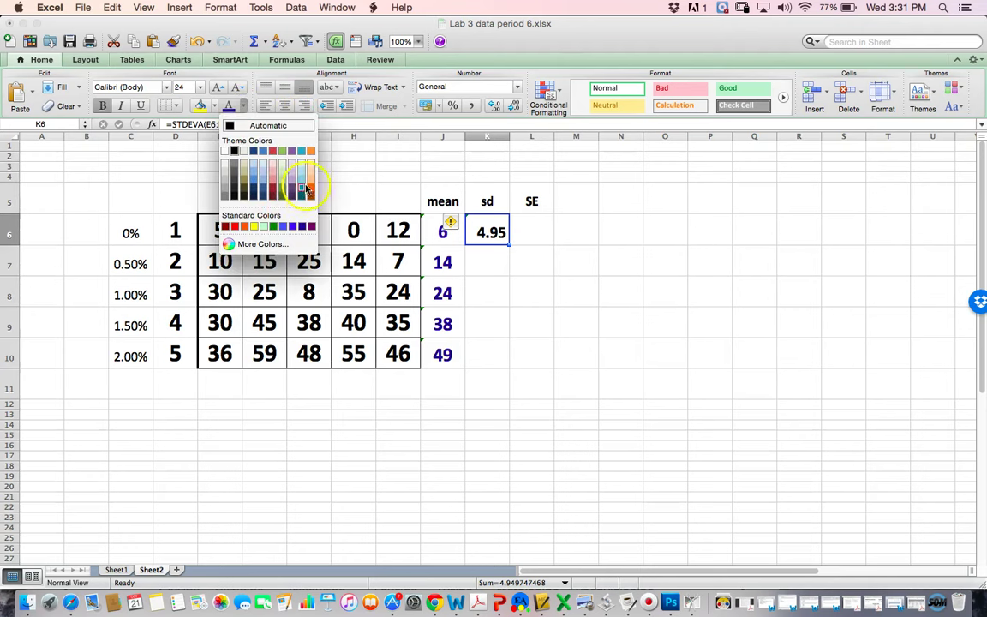
pyautogui.click(282, 189)
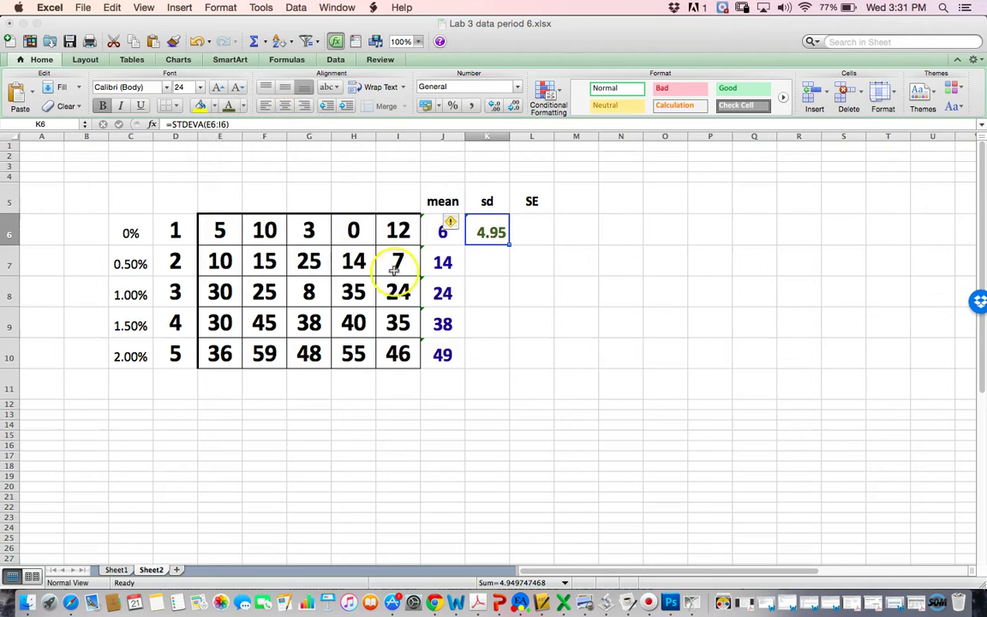
pyautogui.click(283, 105)
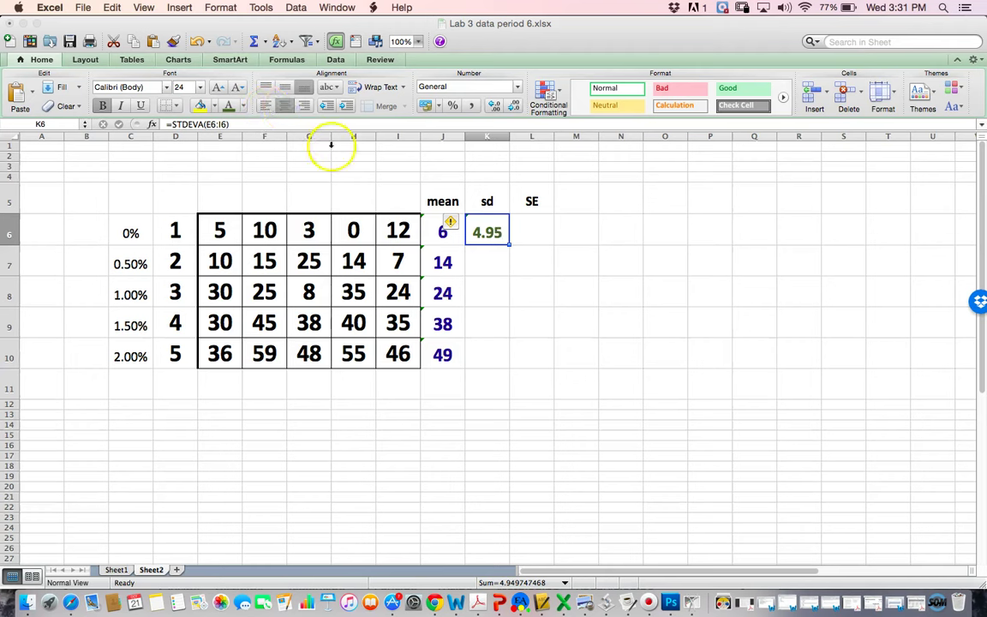
# - Fill the standard deviation formula in K6 down through K10 for the remaining data rows
pyautogui.moveTo(446, 222)
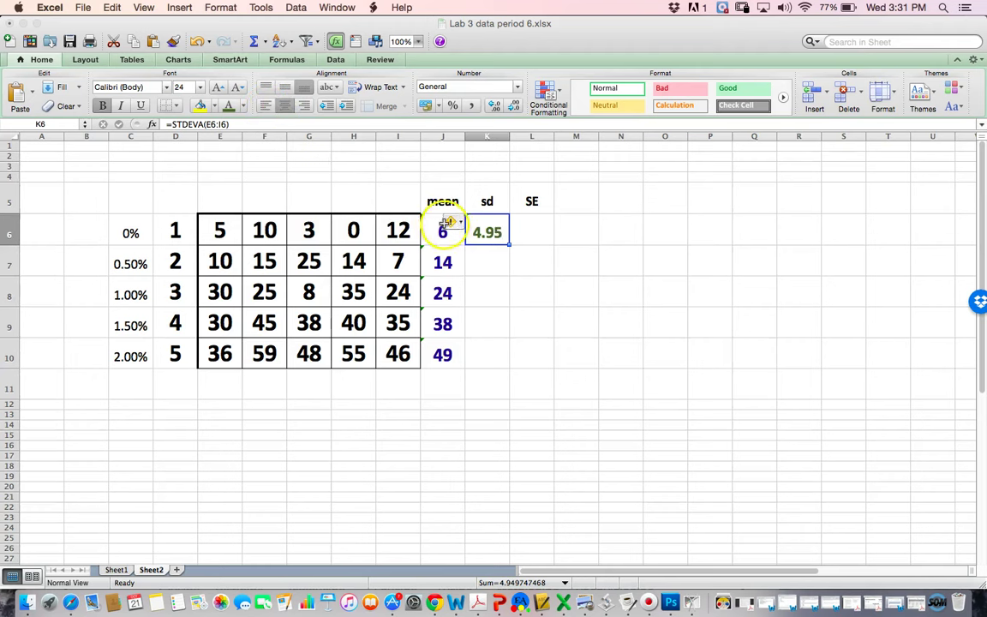
pyautogui.click(569, 178)
pyautogui.click(487, 232)
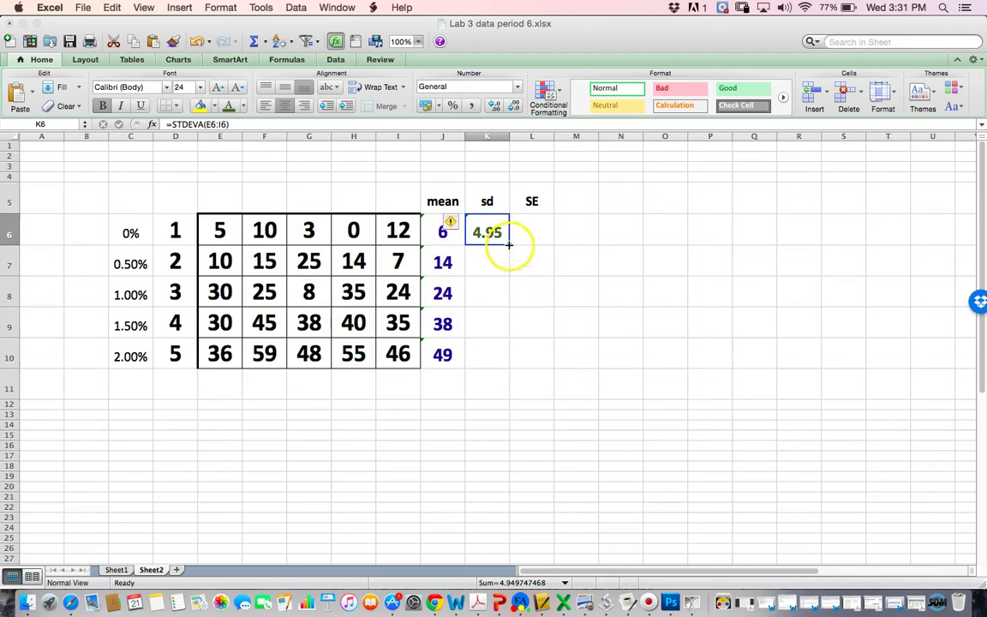
pyautogui.moveTo(509, 245); pyautogui.dragTo(506, 355)
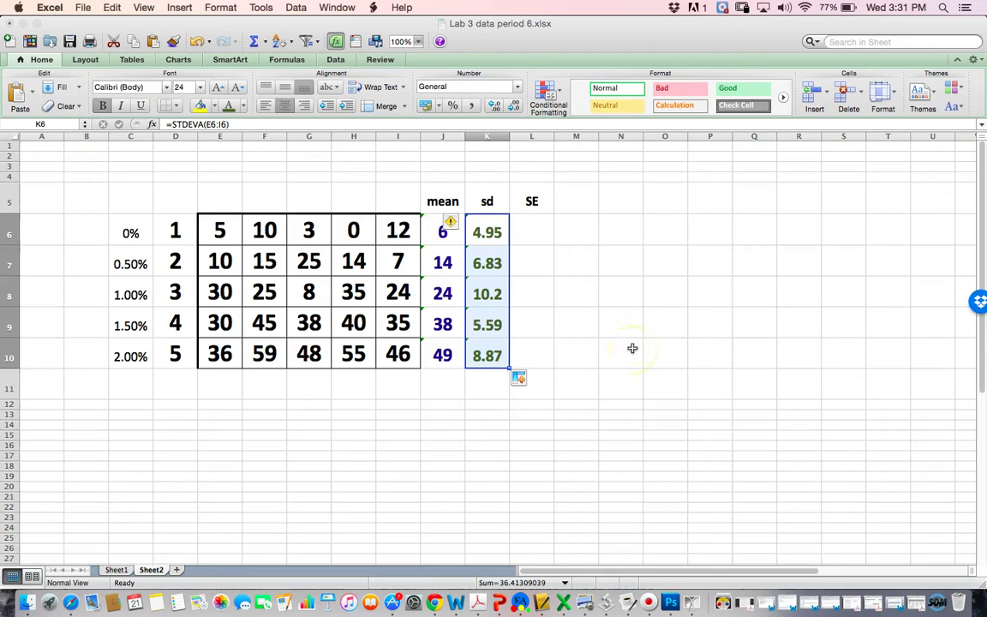
pyautogui.click(541, 231)
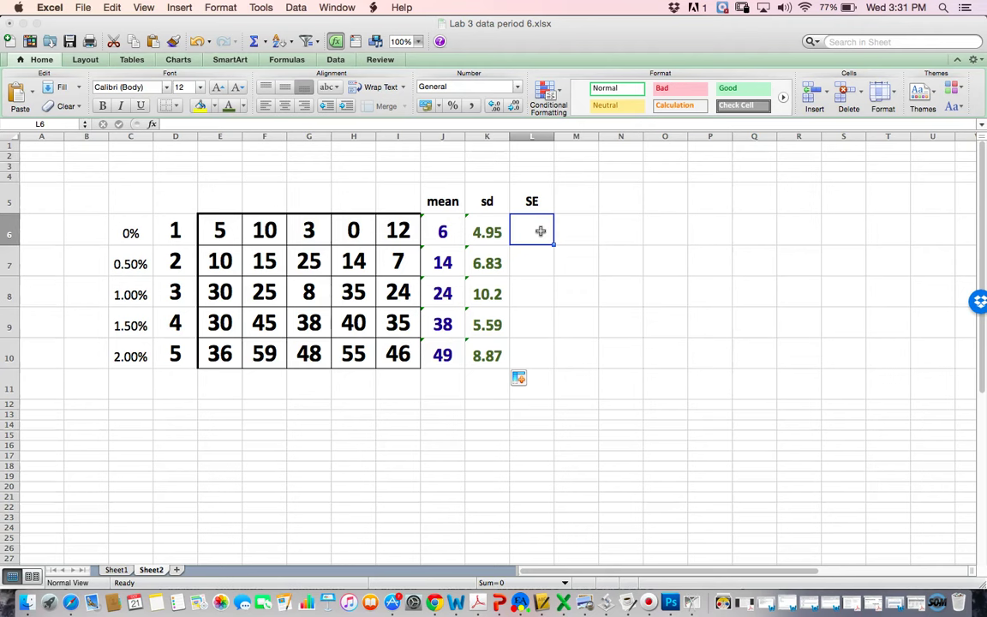
pyautogui.click(563, 573)
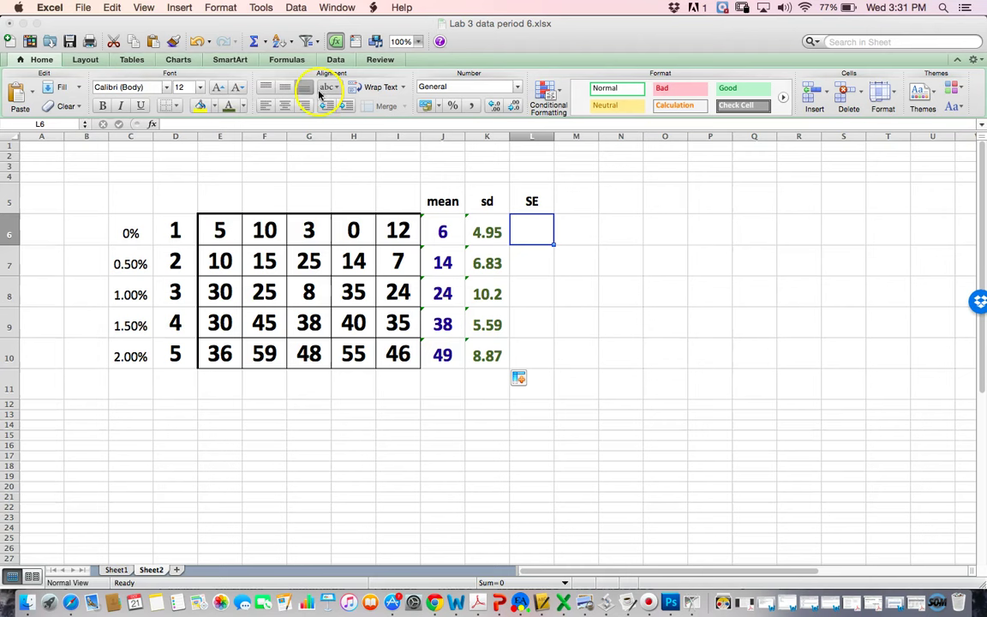
pyautogui.click(195, 123)
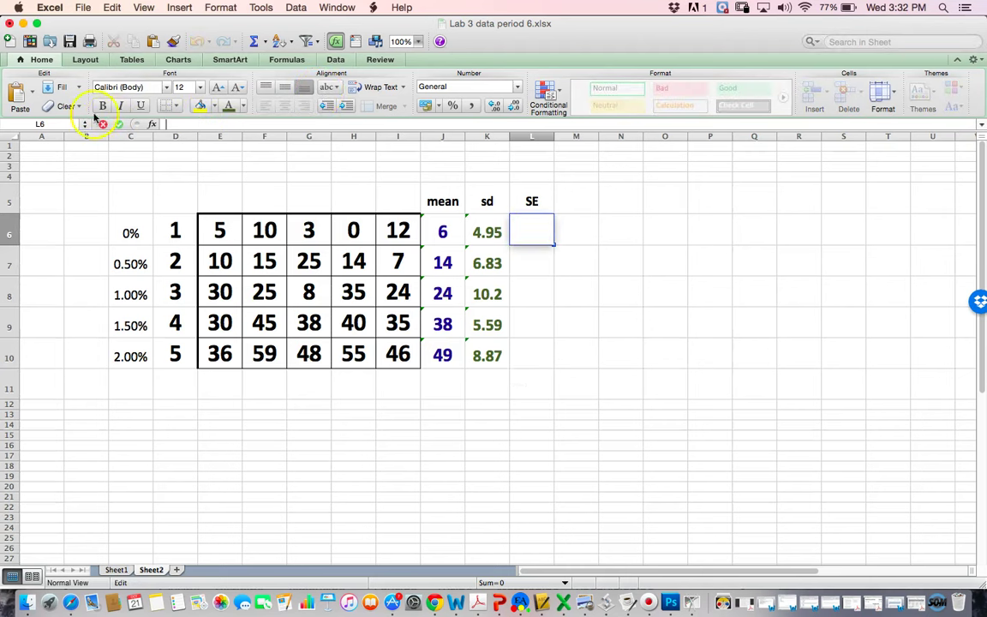
pyautogui.click(283, 59)
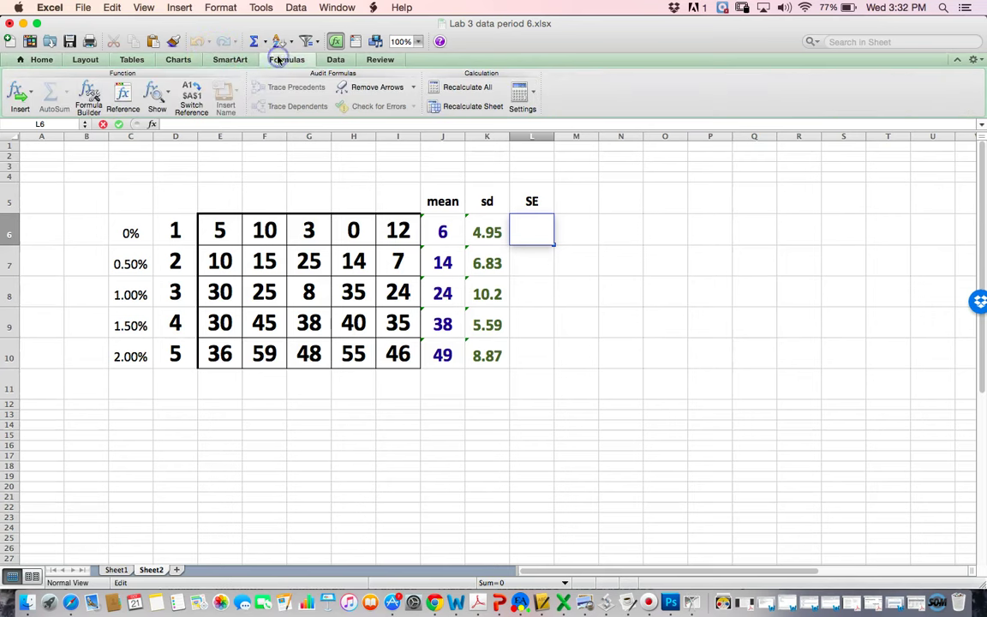
pyautogui.click(20, 93)
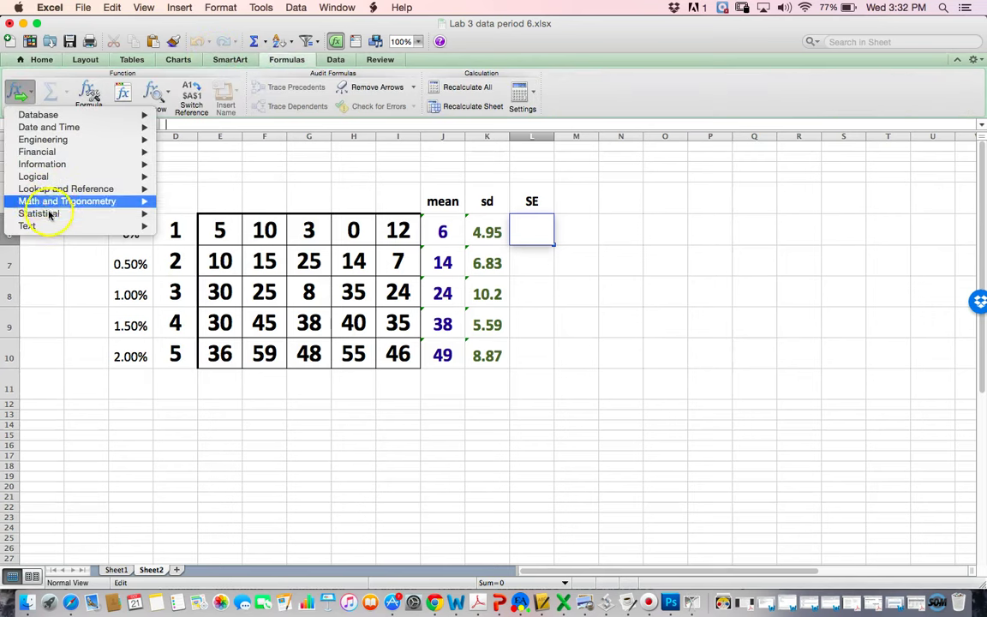
pyautogui.moveTo(48, 216)
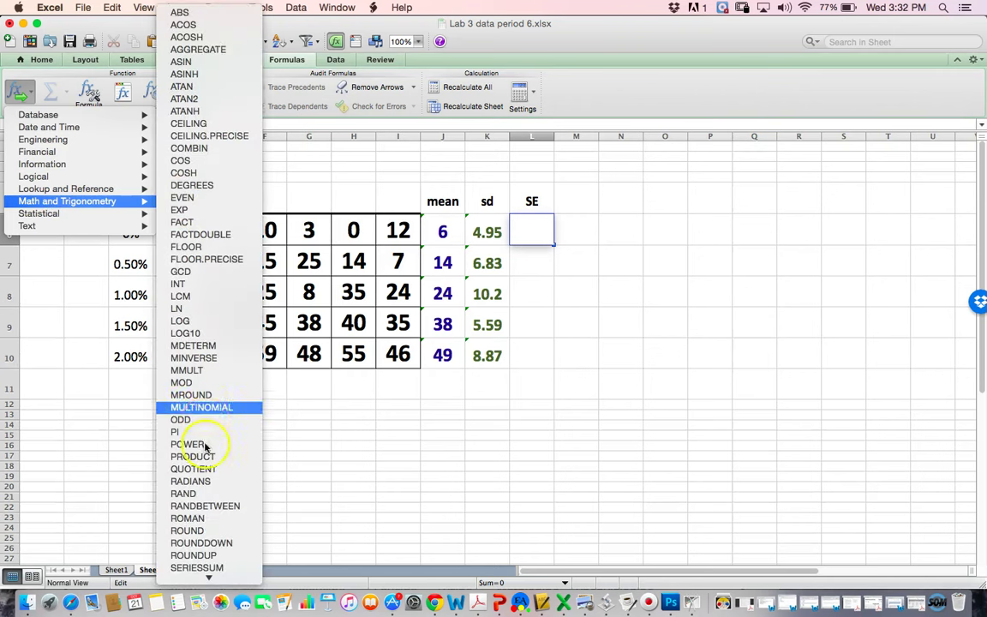
pyautogui.moveTo(212, 581)
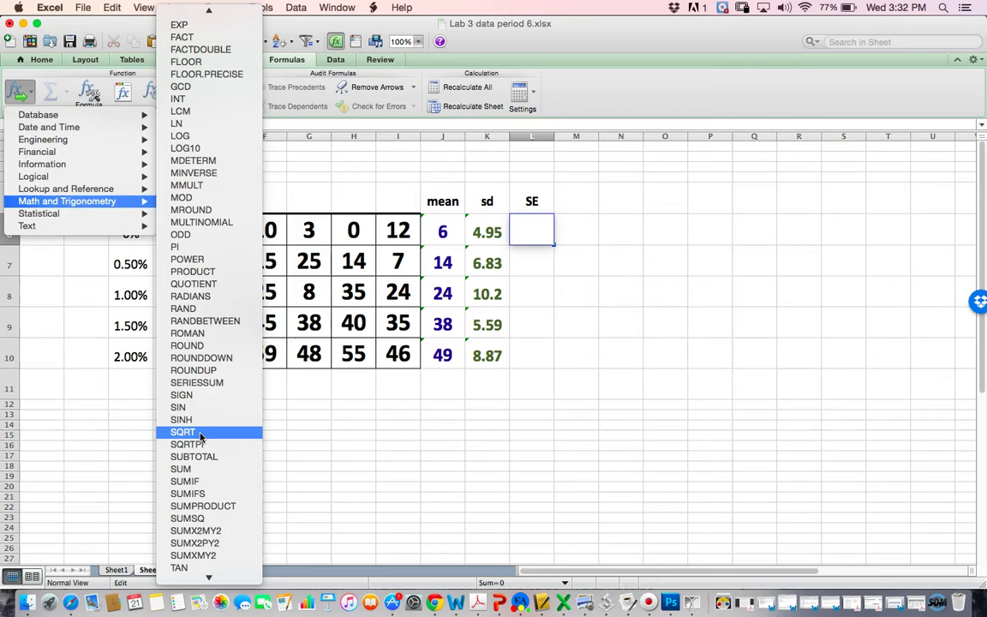
pyautogui.click(199, 433)
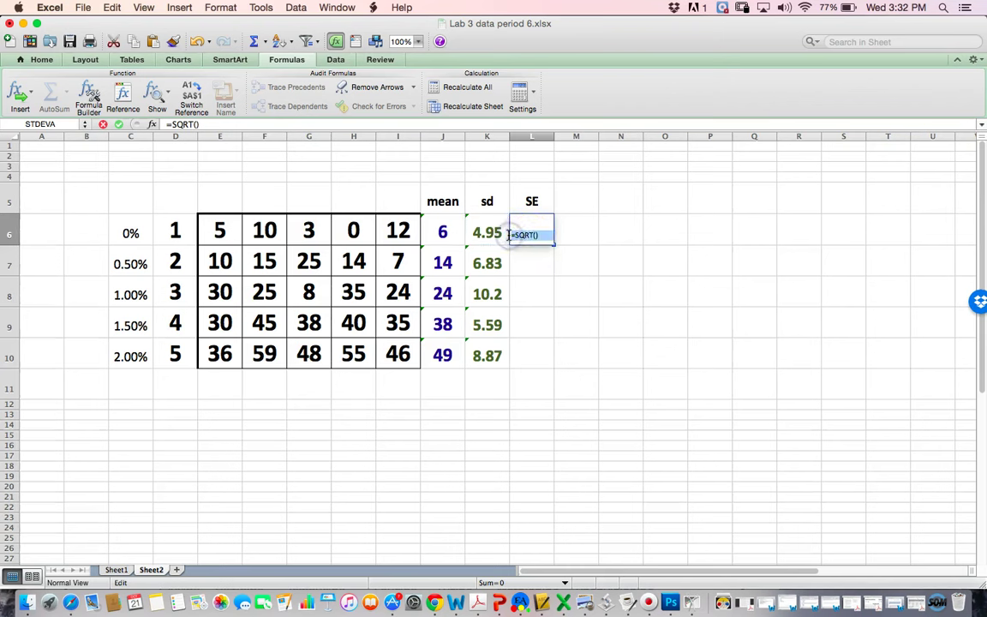
pyautogui.press('BackSpace')
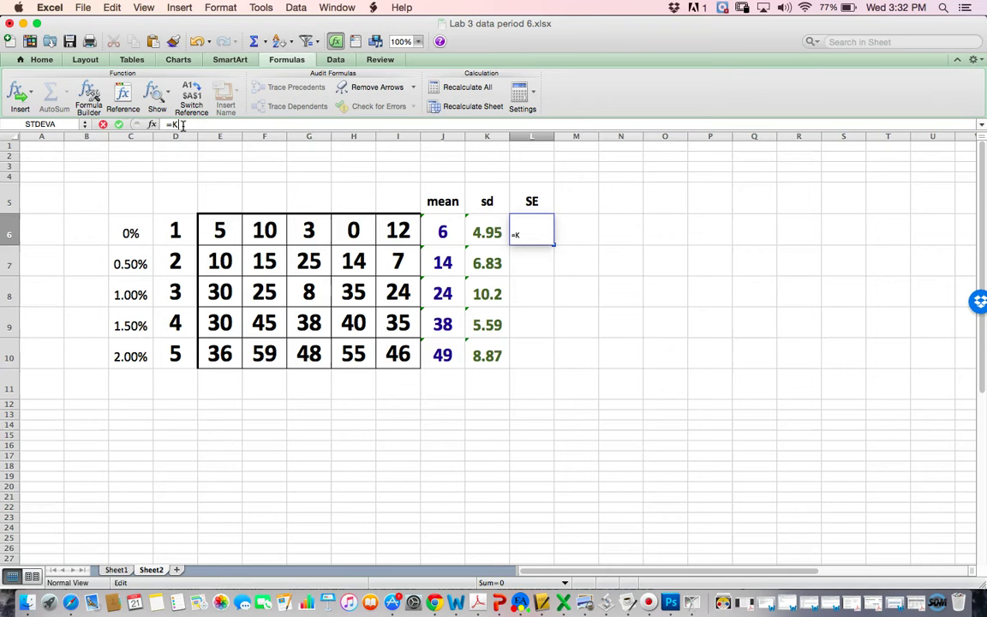
# - Enter the standard error formula =K6/SQRT(5) in cell L6, inserting SQRT from the math and trigonometry functions
pyautogui.write('6/')
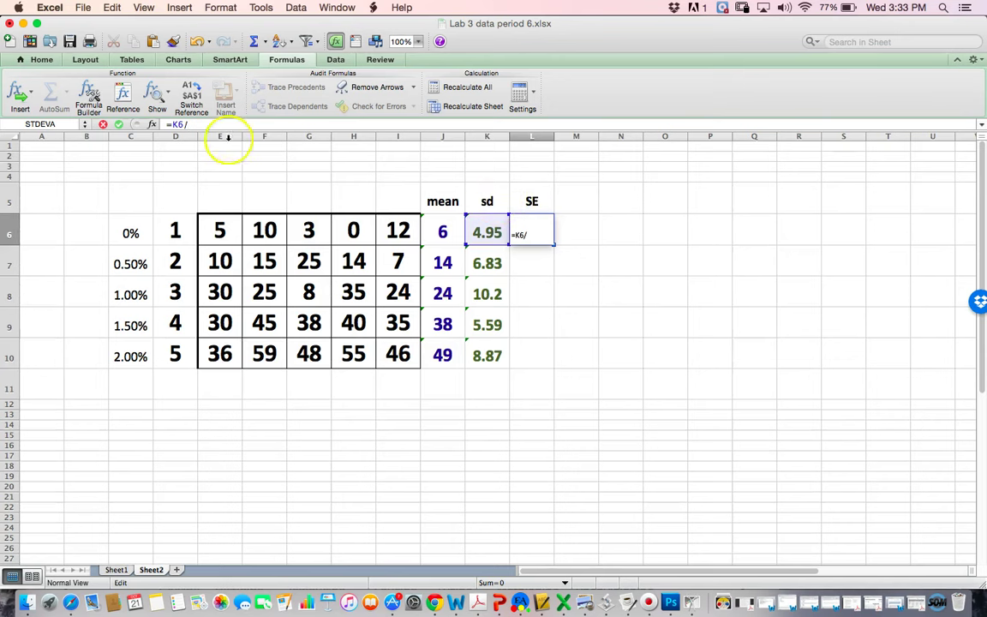
pyautogui.click(17, 92)
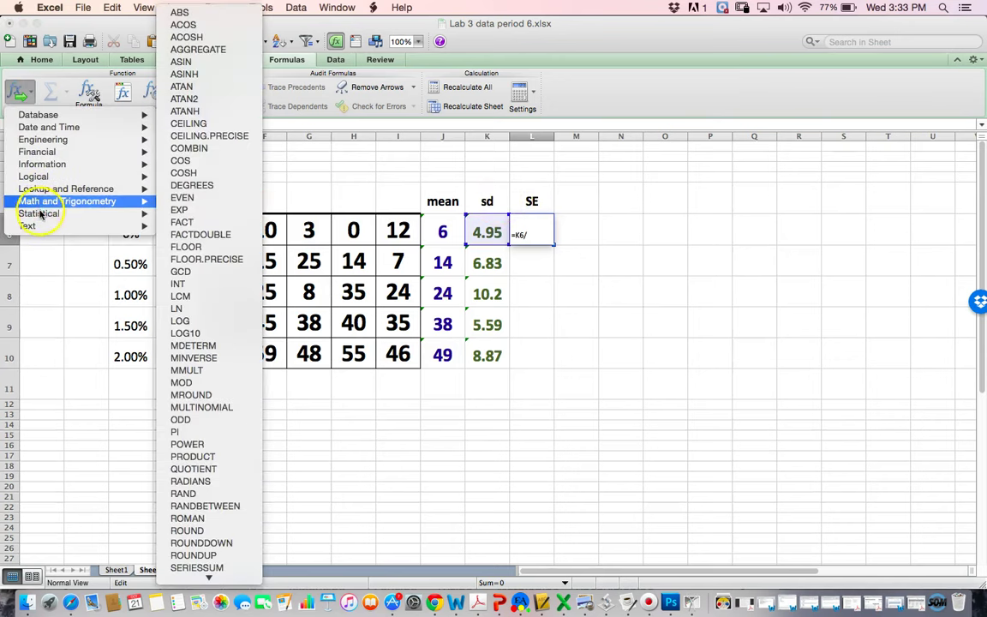
pyautogui.moveTo(41, 205)
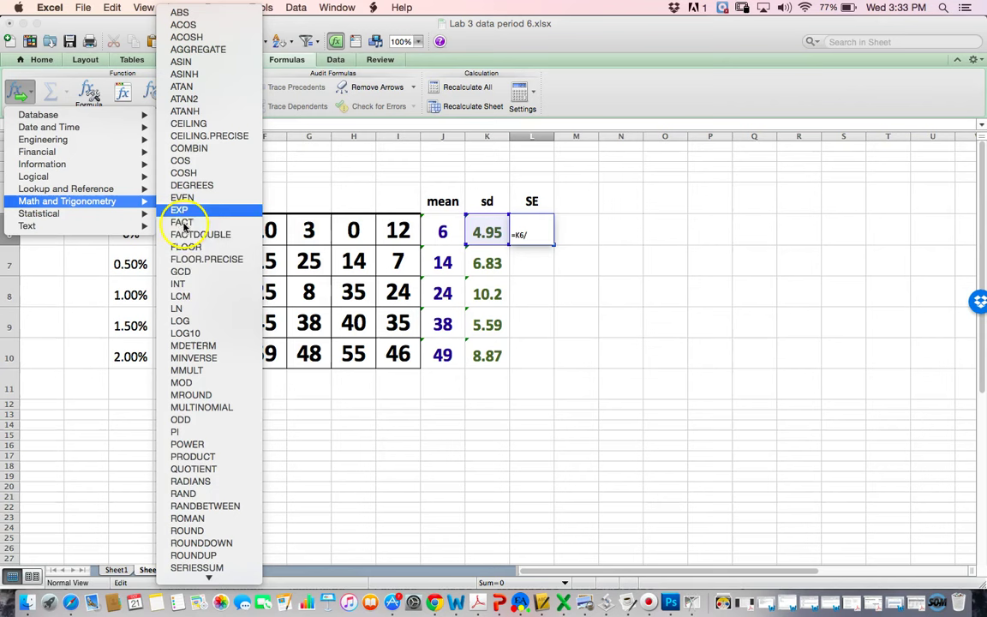
pyautogui.moveTo(206, 578)
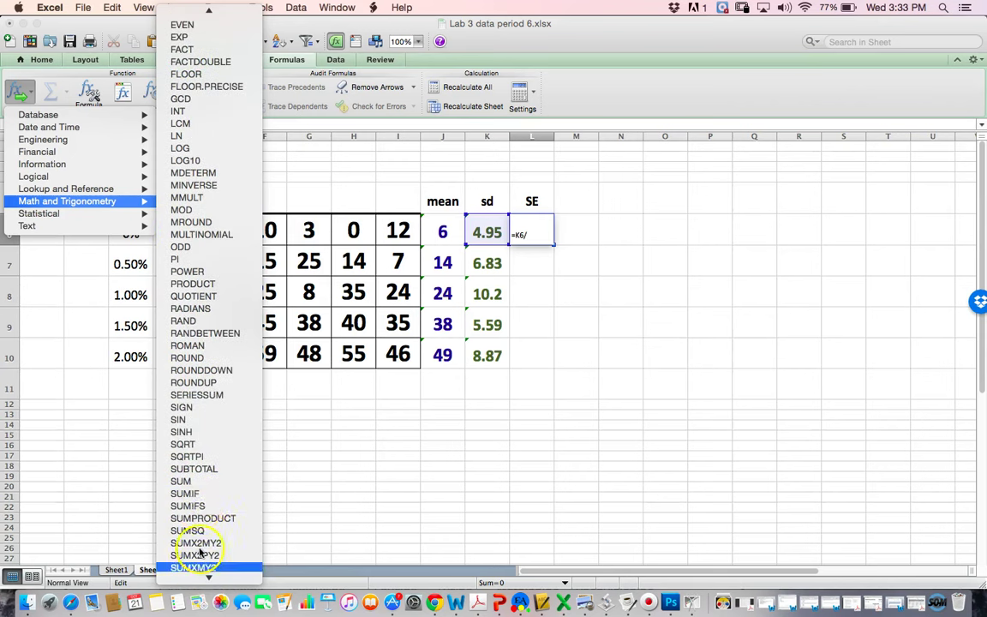
pyautogui.click(201, 448)
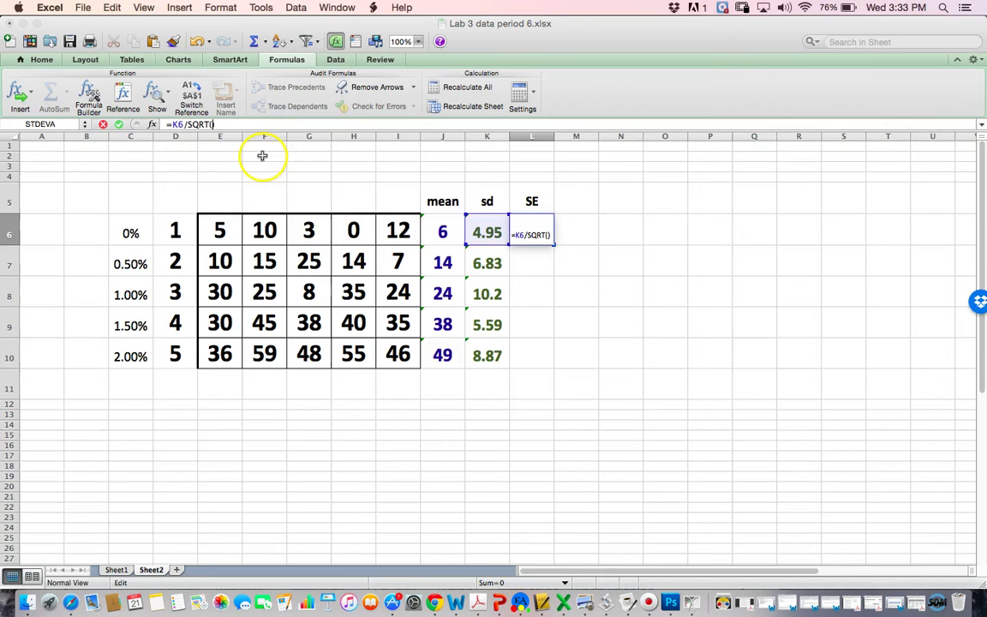
pyautogui.click(546, 235)
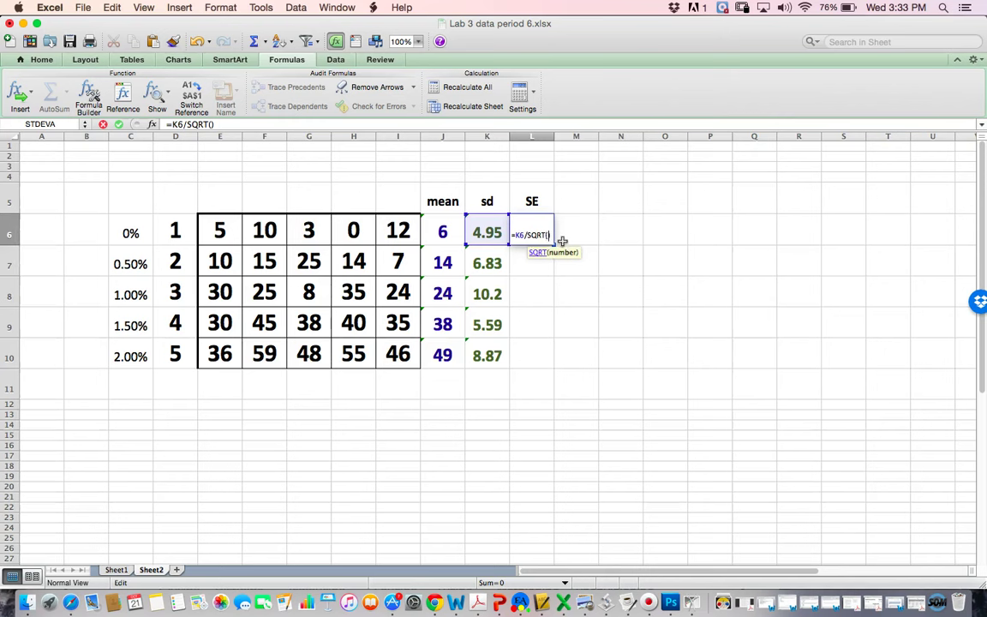
pyautogui.write('5')
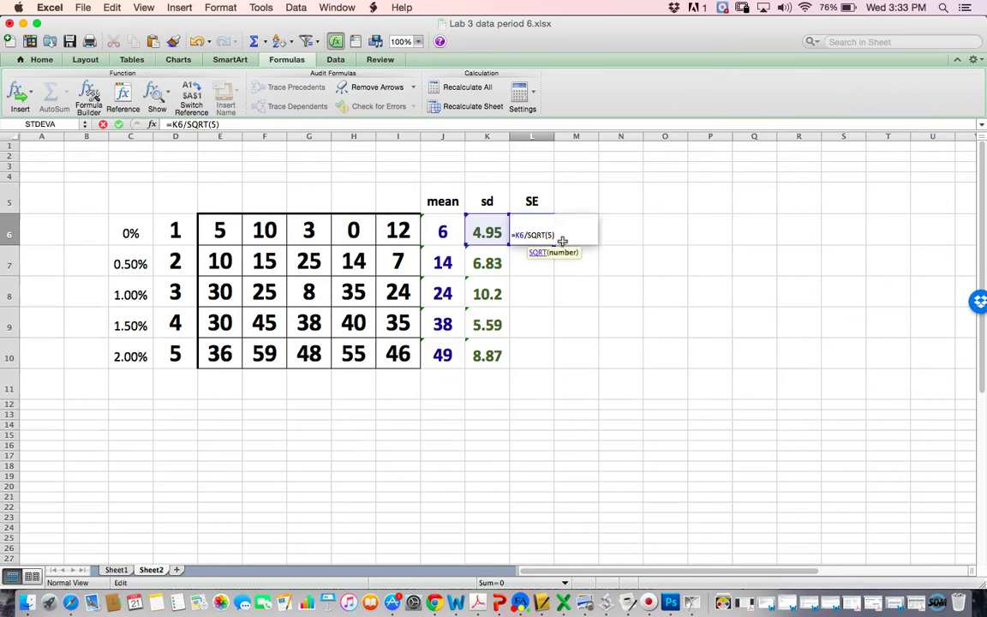
pyautogui.click(224, 124)
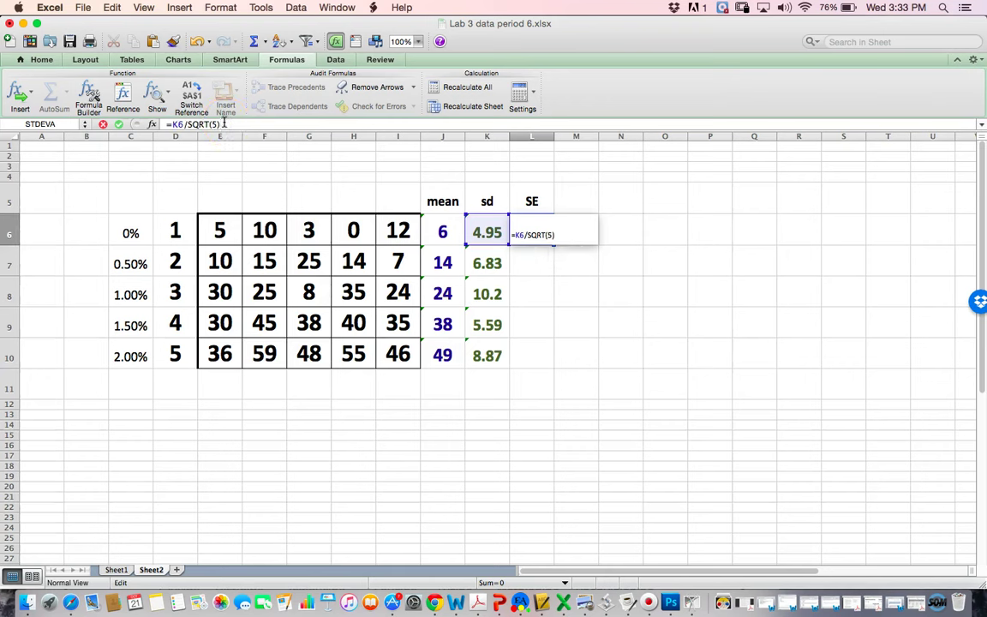
pyautogui.press('Return')
# - Format the standard error in L6 as bold, font size 26 and blue-violet, and fill its formula down through L10
pyautogui.click(526, 233)
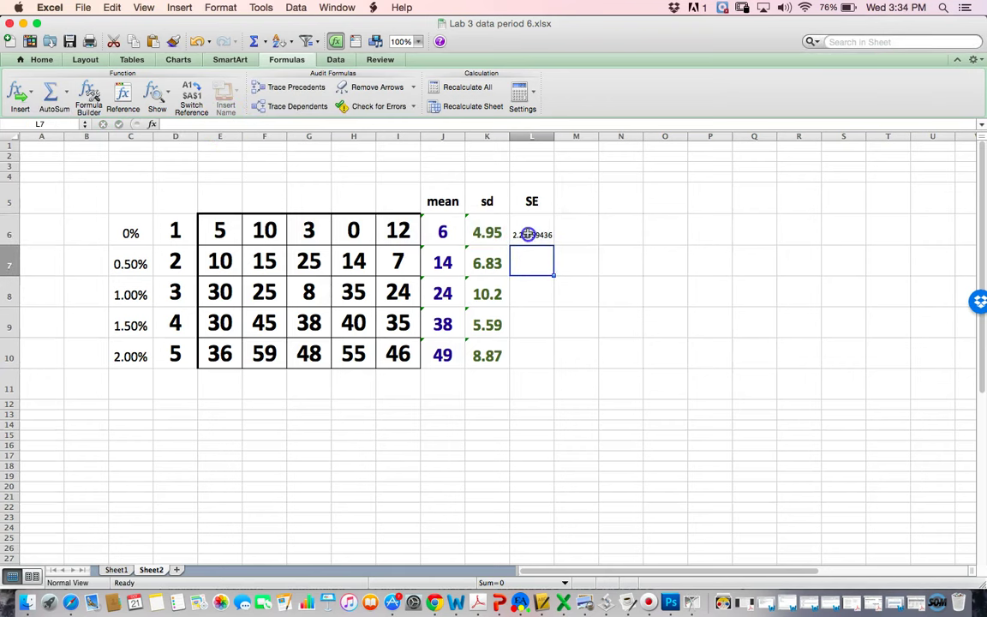
pyautogui.click(51, 62)
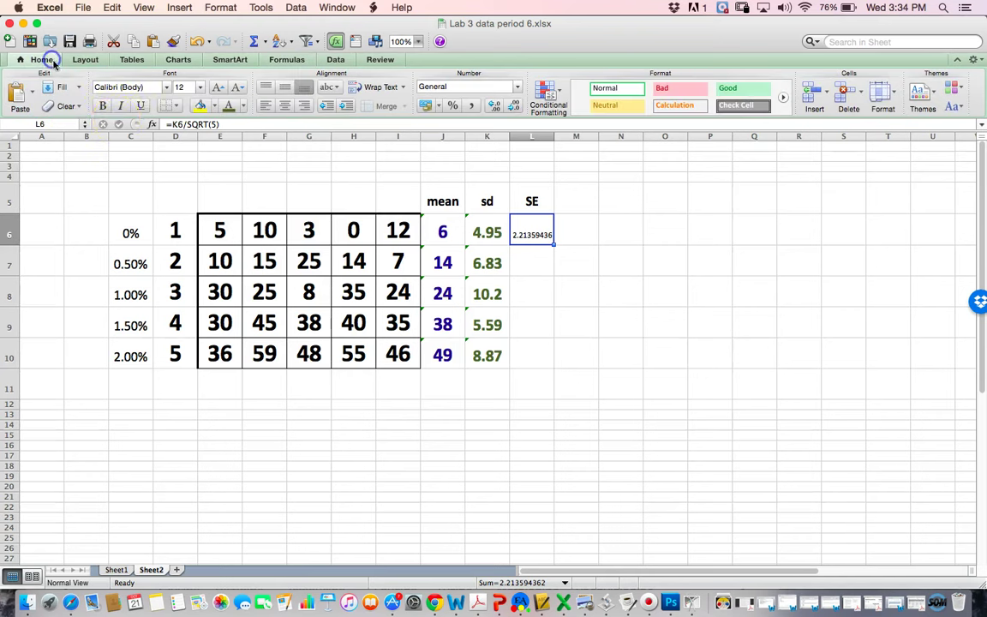
pyautogui.click(198, 88)
pyautogui.click(192, 232)
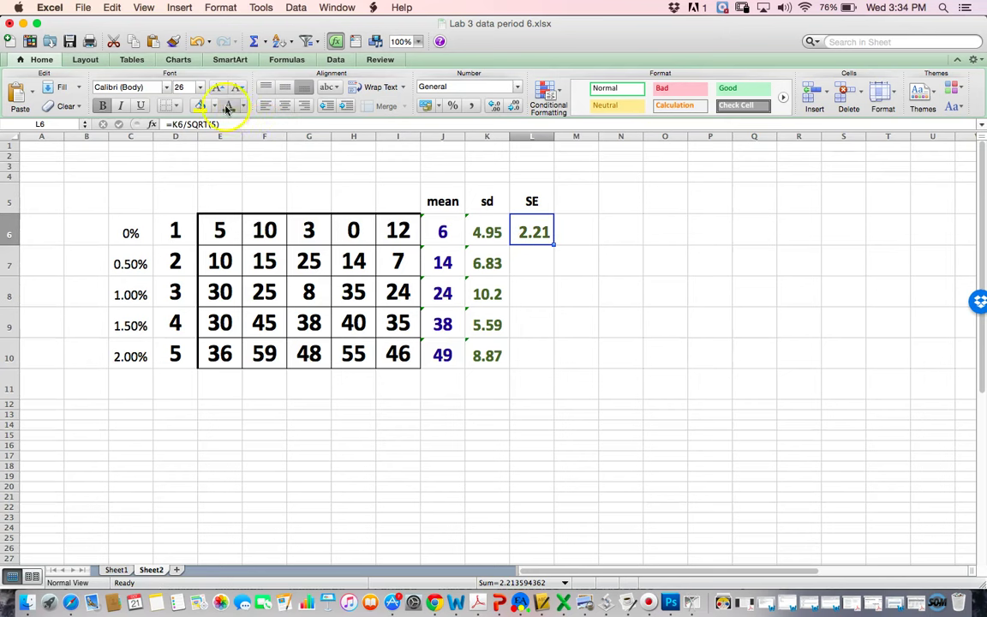
pyautogui.click(244, 107)
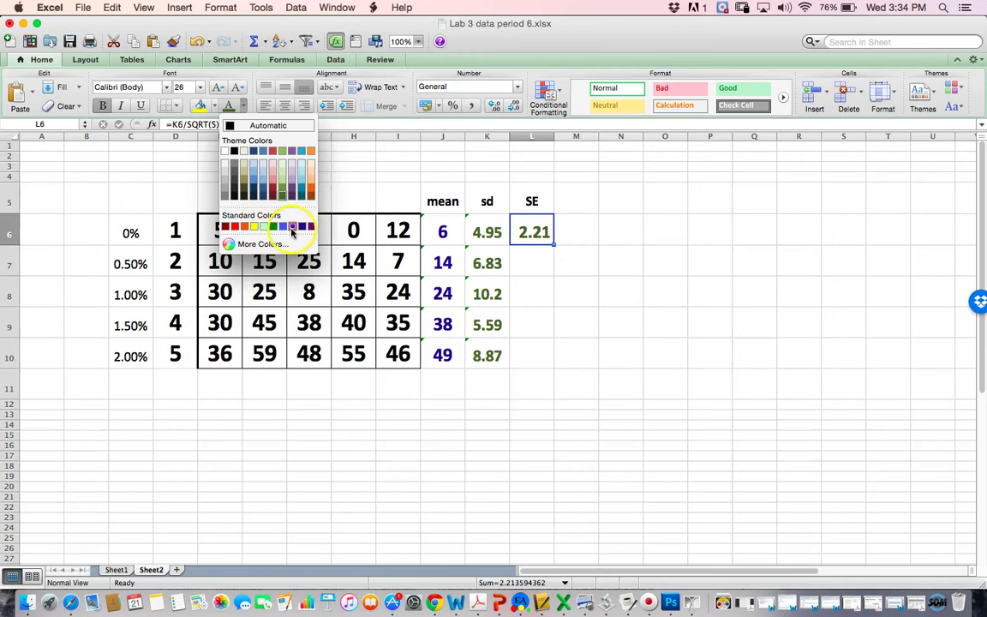
pyautogui.click(291, 228)
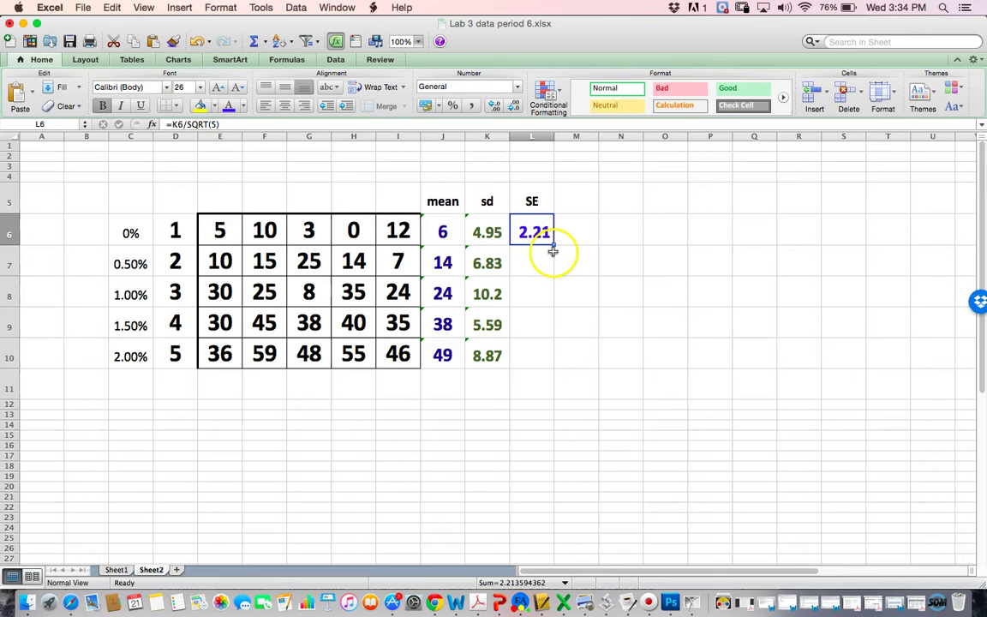
pyautogui.moveTo(553, 245); pyautogui.dragTo(552, 357)
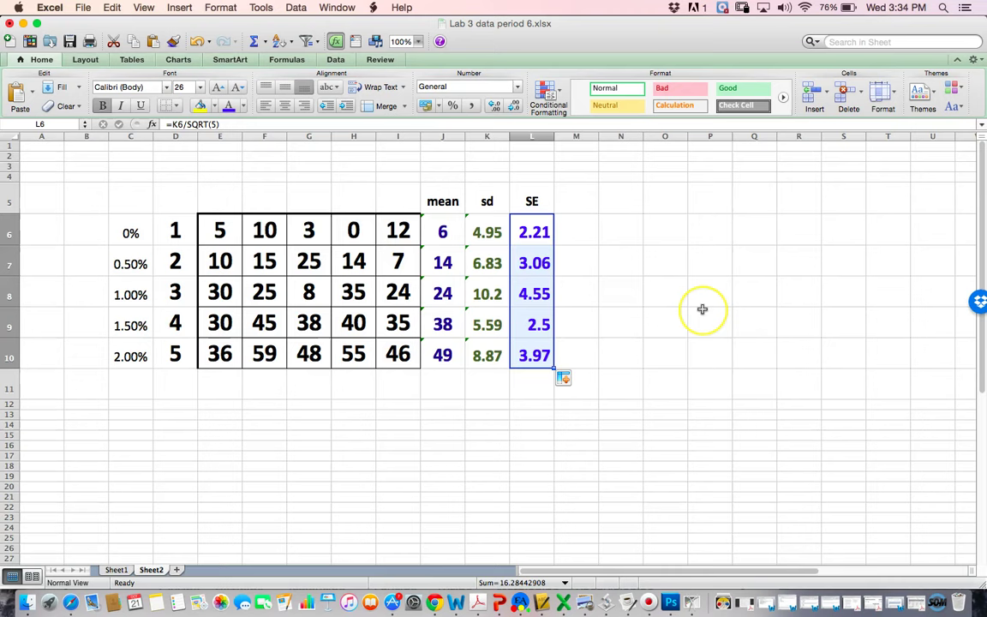
# - Insert a 2-D line chart of the mean values in J6:J10
pyautogui.hscroll(1, 702, 309)
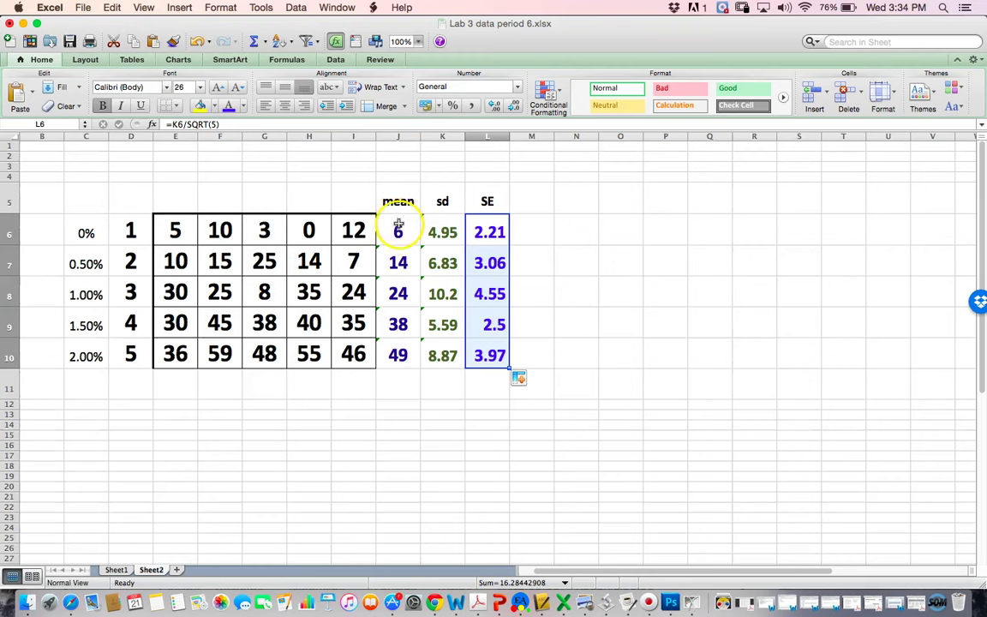
pyautogui.moveTo(398, 226); pyautogui.dragTo(399, 354)
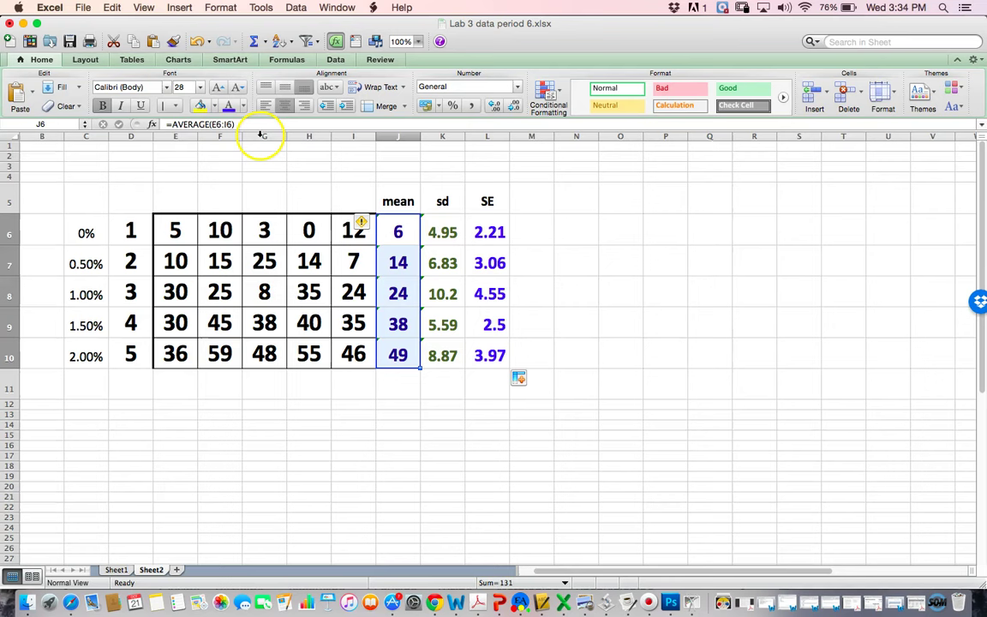
pyautogui.click(184, 58)
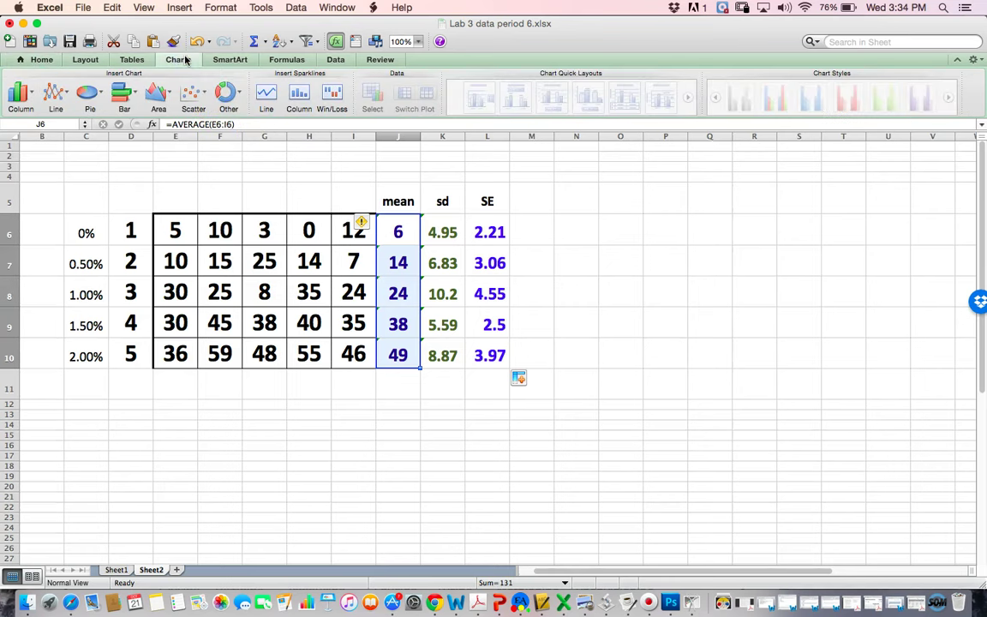
pyautogui.click(57, 96)
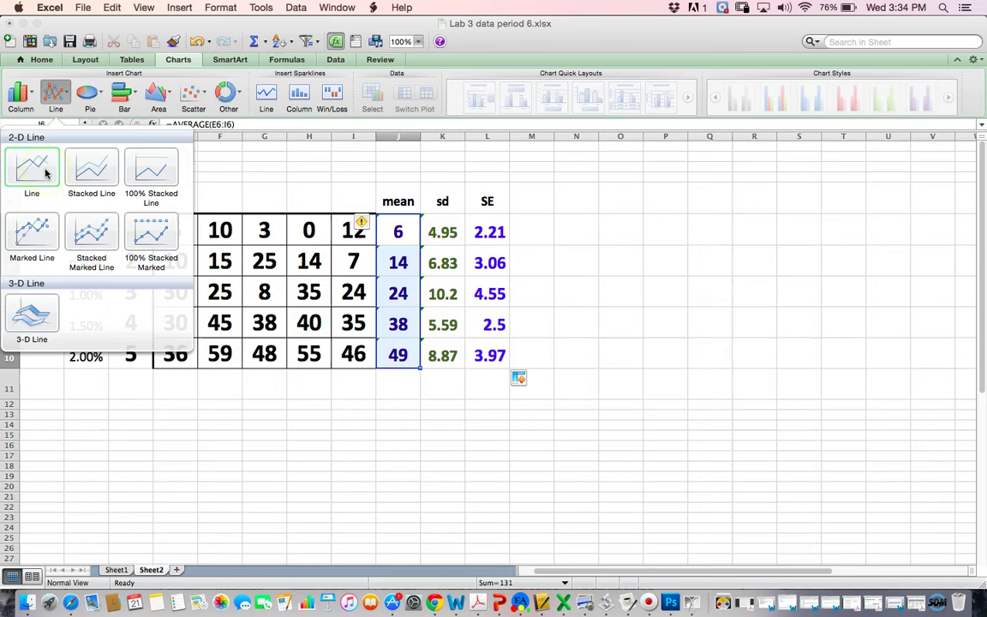
pyautogui.click(45, 171)
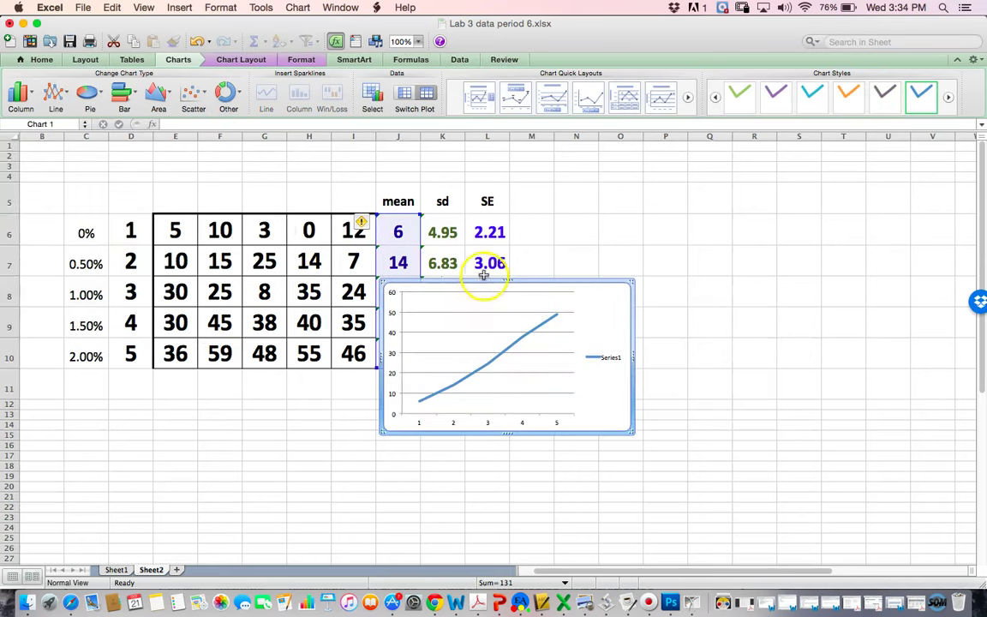
# - Move the line chart beside the SE column and enlarge it to span about columns M to T and rows 4 to 11
pyautogui.moveTo(488, 283); pyautogui.dragTo(668, 199)
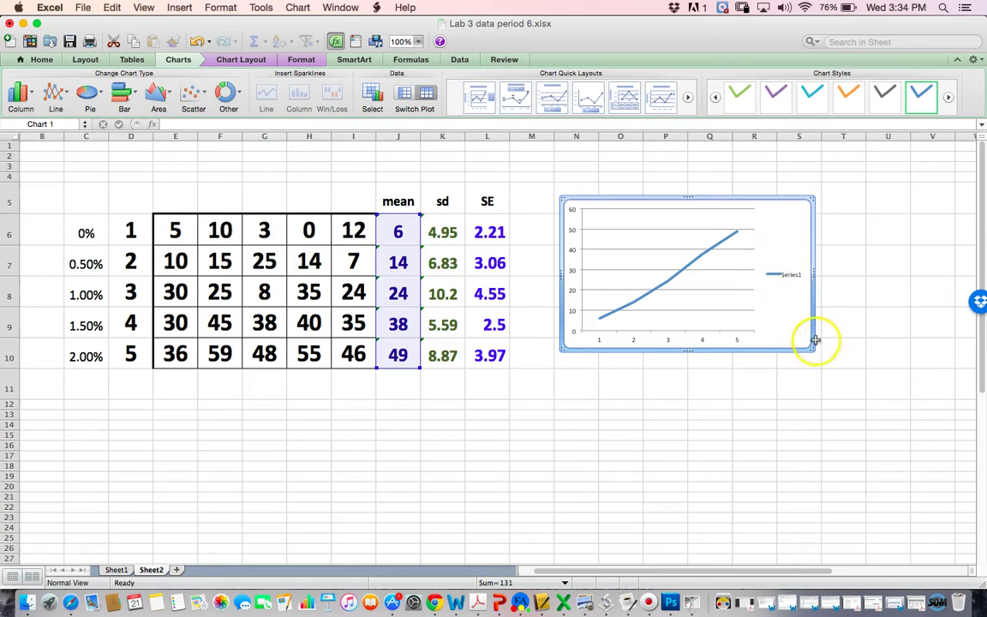
pyautogui.moveTo(813, 348); pyautogui.dragTo(880, 398)
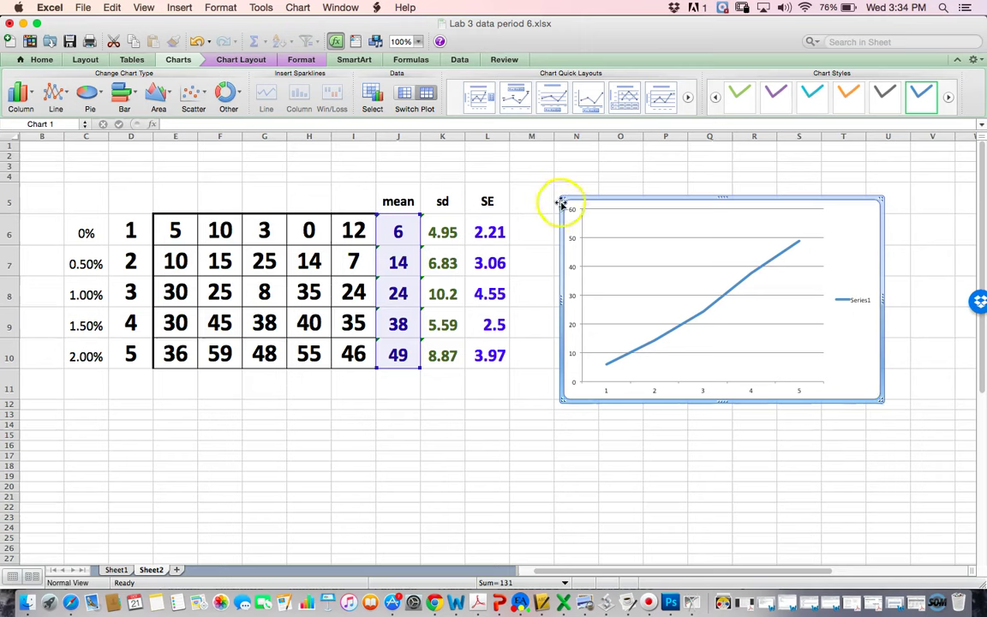
pyautogui.moveTo(563, 200); pyautogui.dragTo(529, 172)
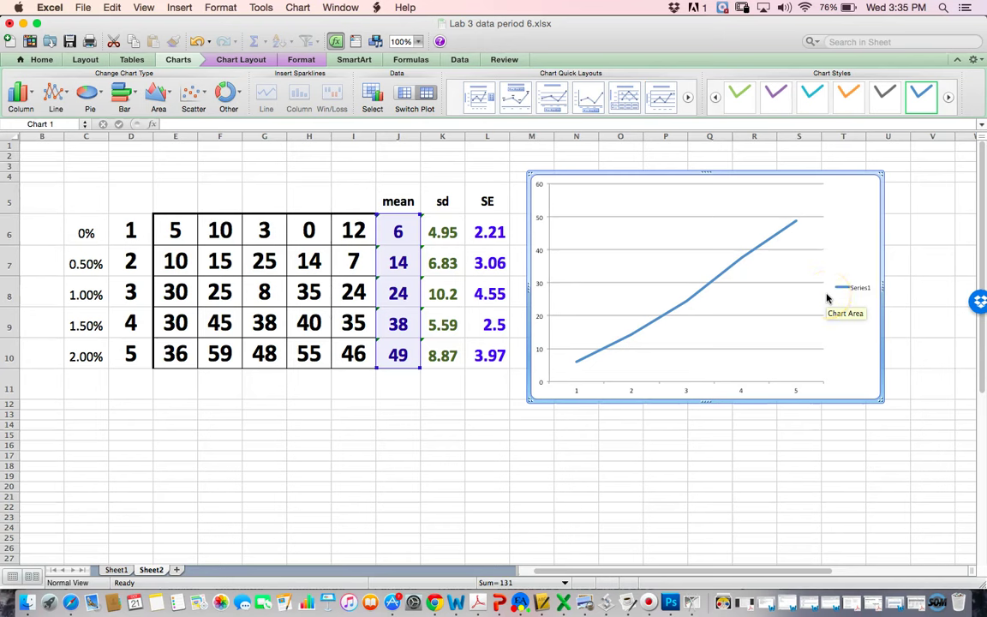
# - Apply the chart style with a black background and an orange line to the line chart of means
pyautogui.click(801, 364)
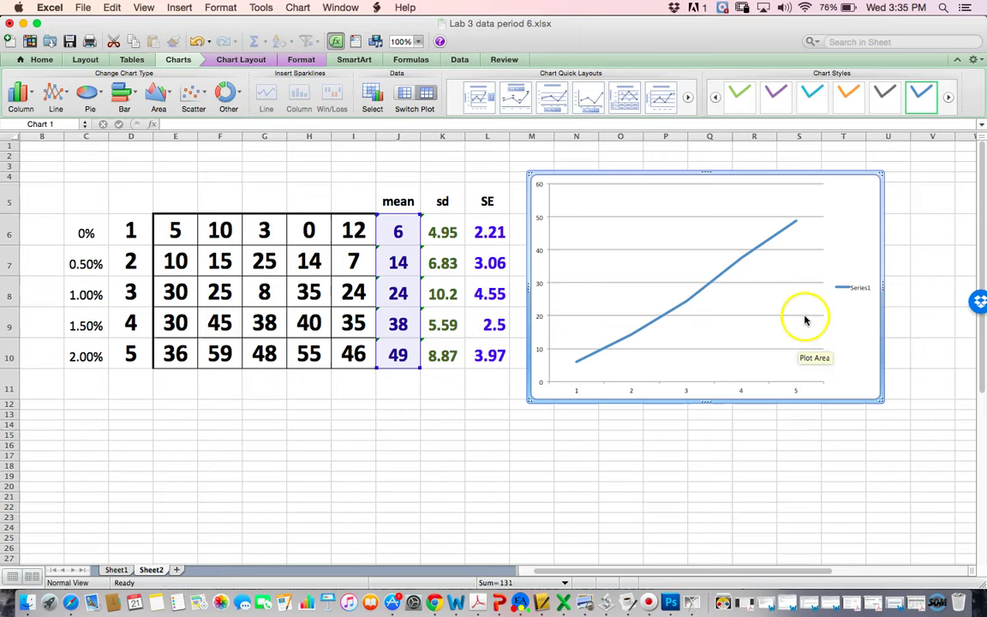
pyautogui.click(740, 248)
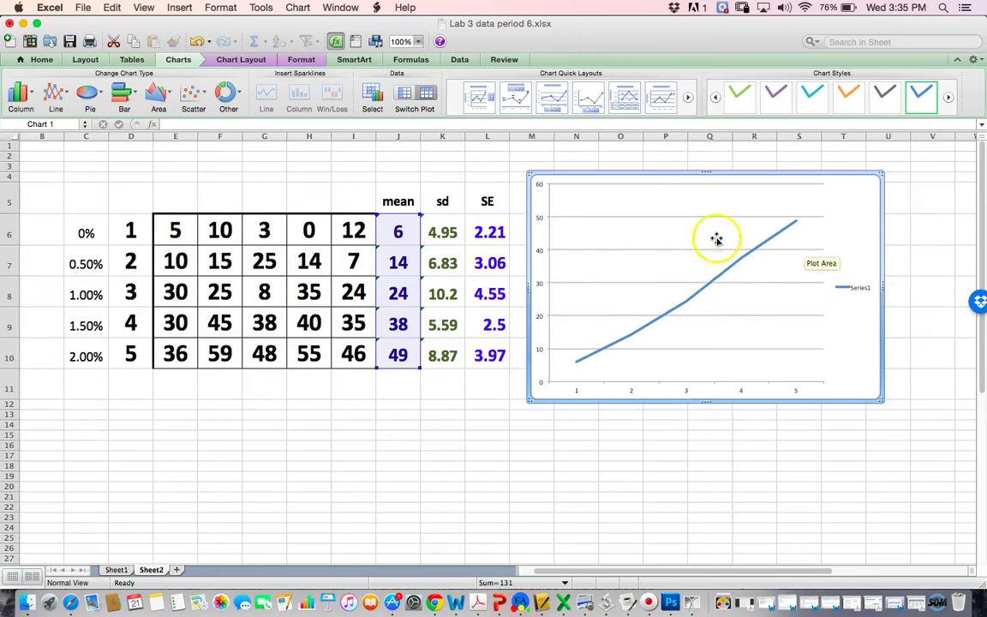
pyautogui.click(949, 99)
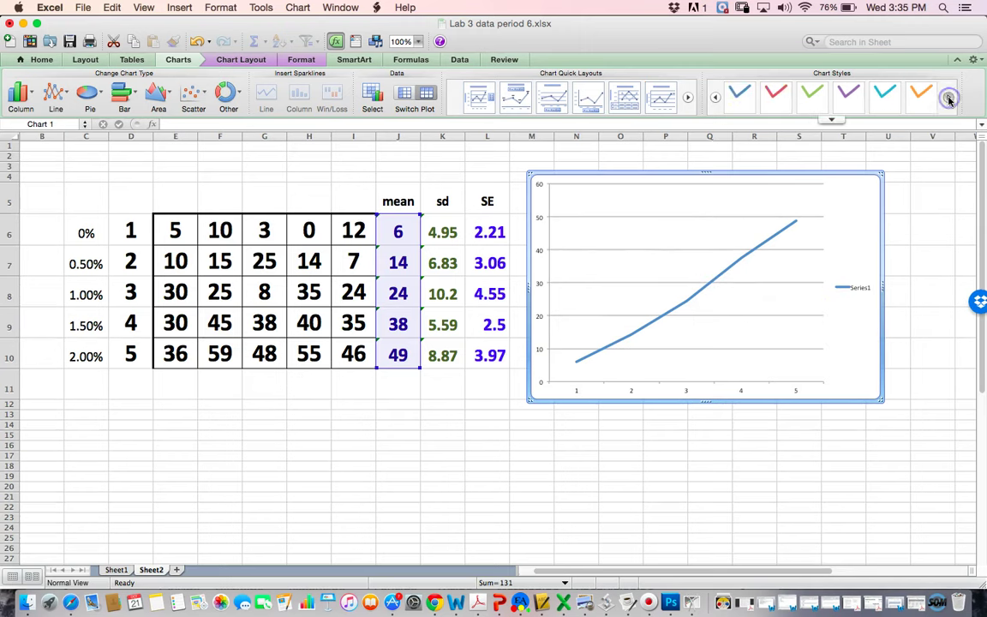
pyautogui.click(949, 99)
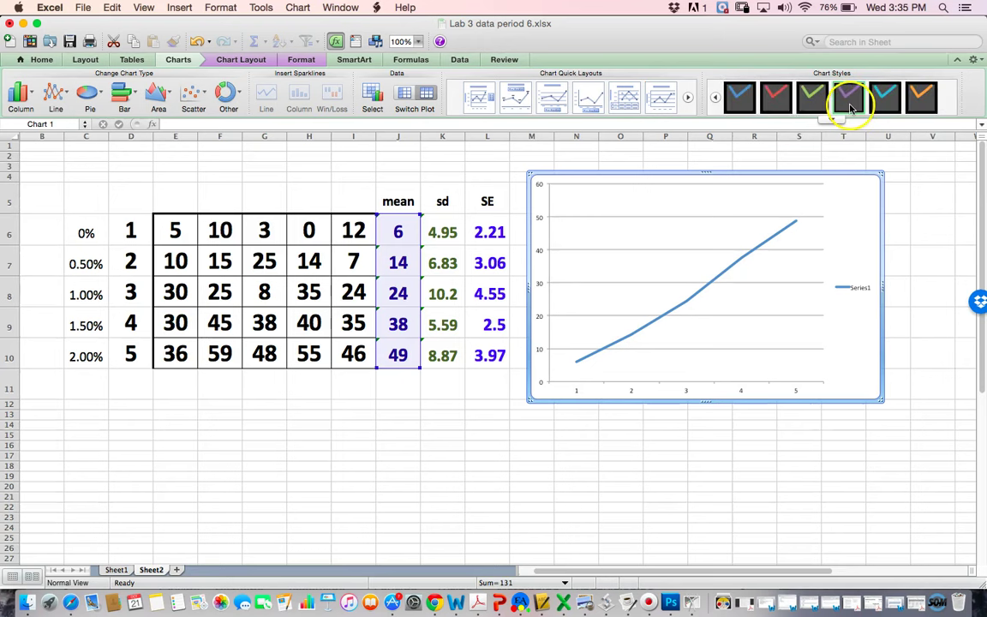
pyautogui.click(919, 100)
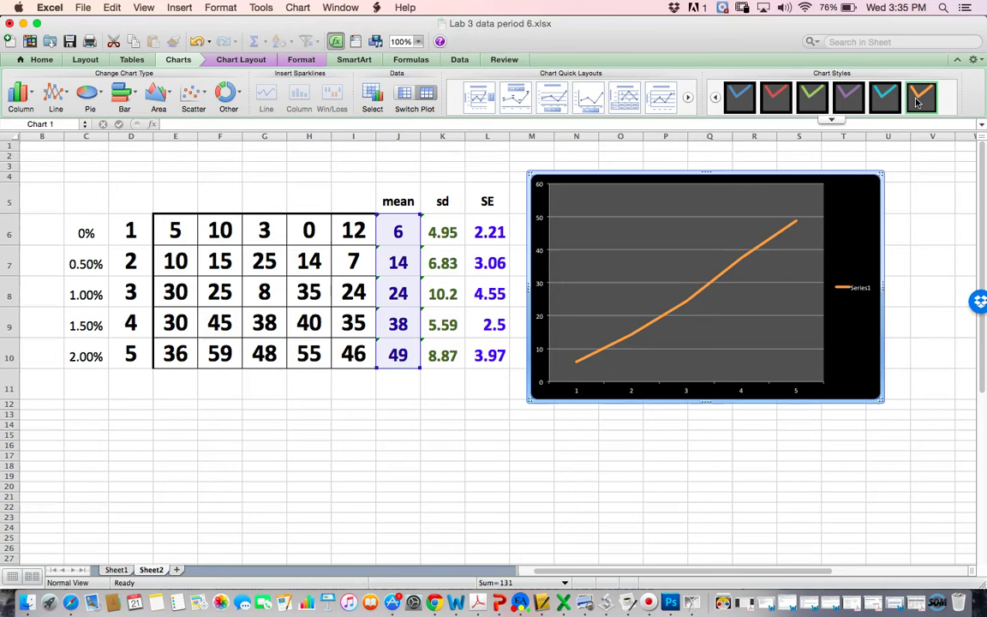
# - Delete the Series1 legend from the line chart
pyautogui.click(858, 292)
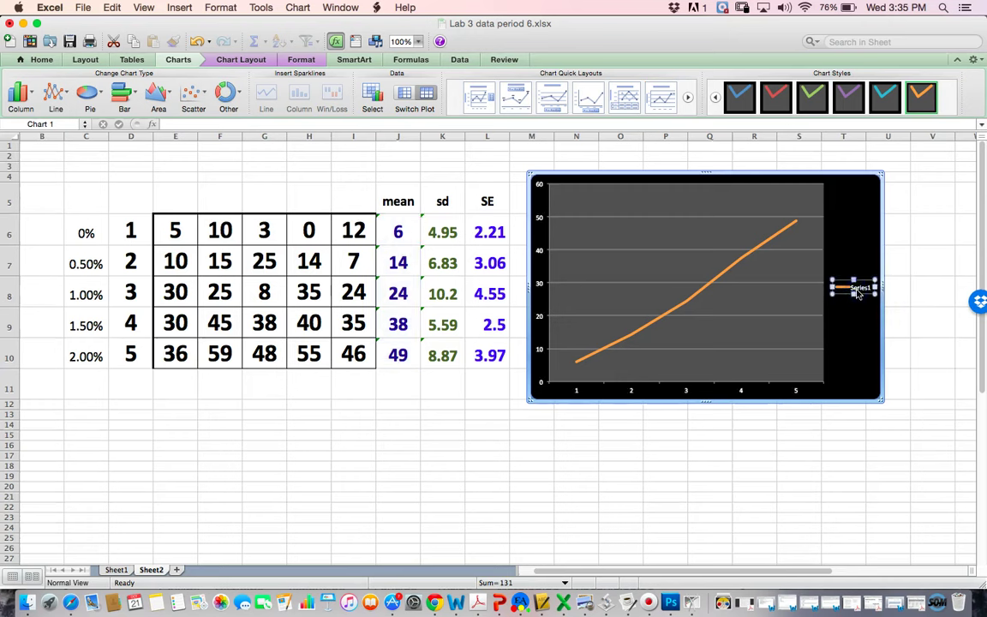
pyautogui.click(857, 296)
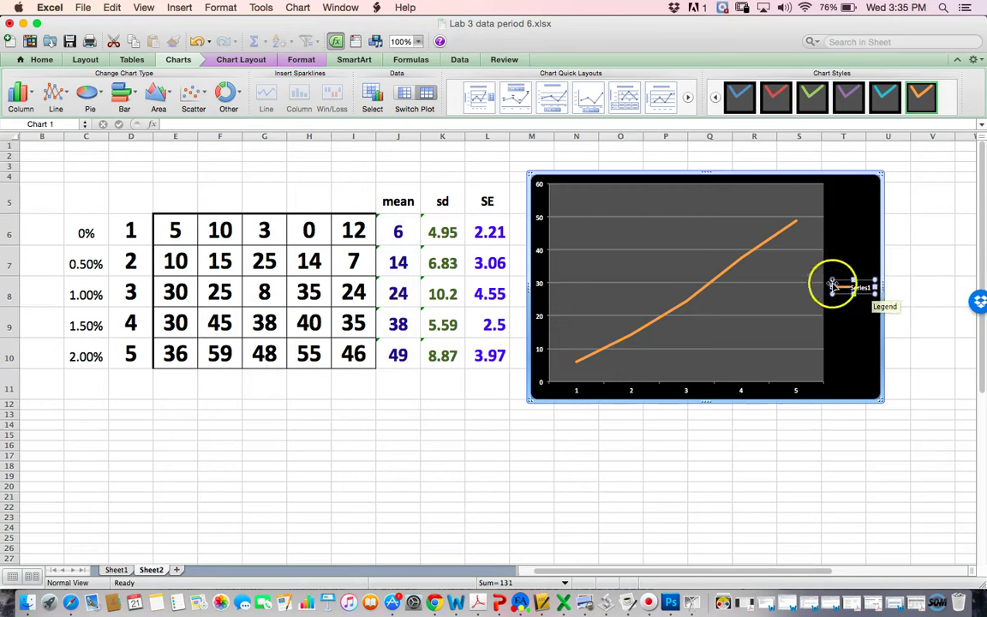
pyautogui.click(856, 290)
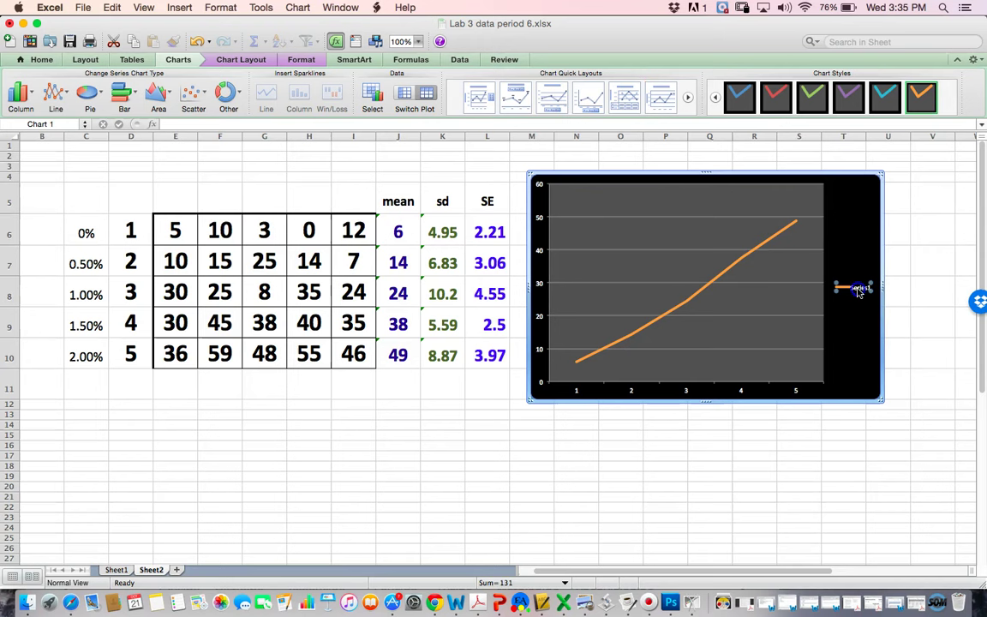
pyautogui.click(860, 290)
pyautogui.press('Delete')
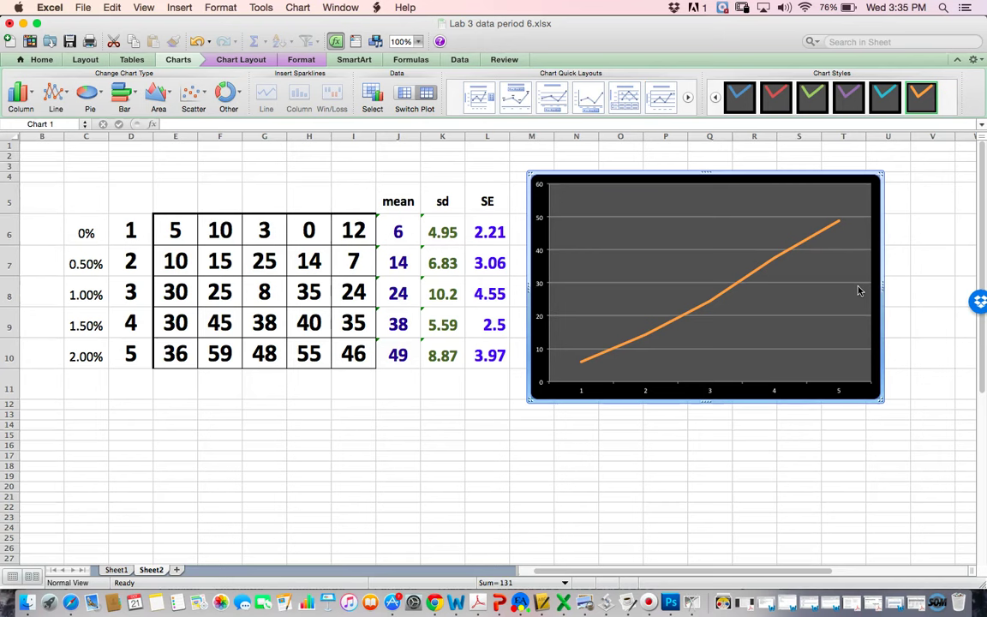
pyautogui.click(753, 276)
pyautogui.moveTo(748, 280)
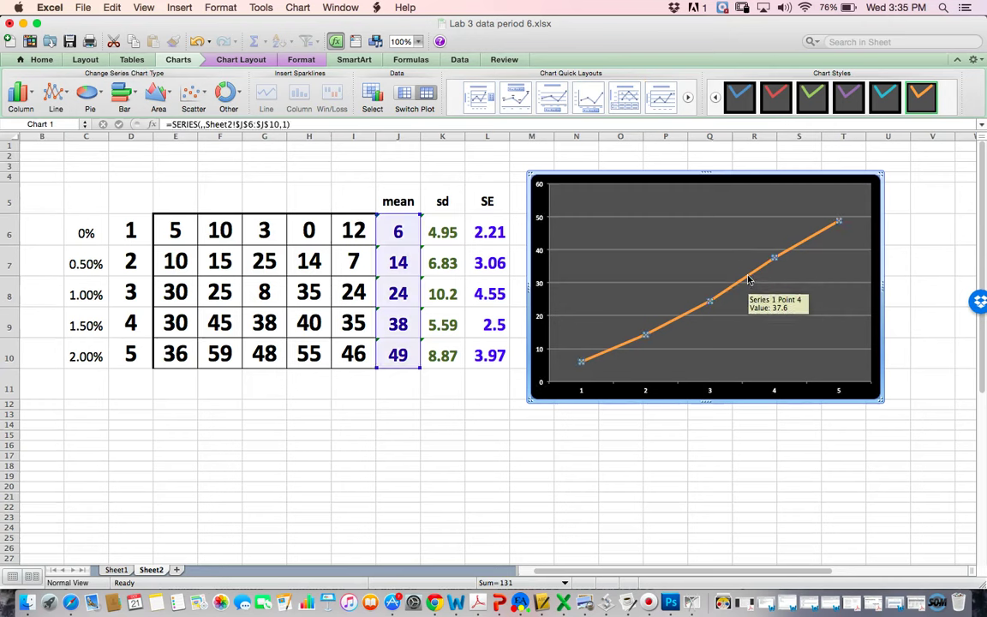
pyautogui.click(748, 278)
pyautogui.click(746, 281)
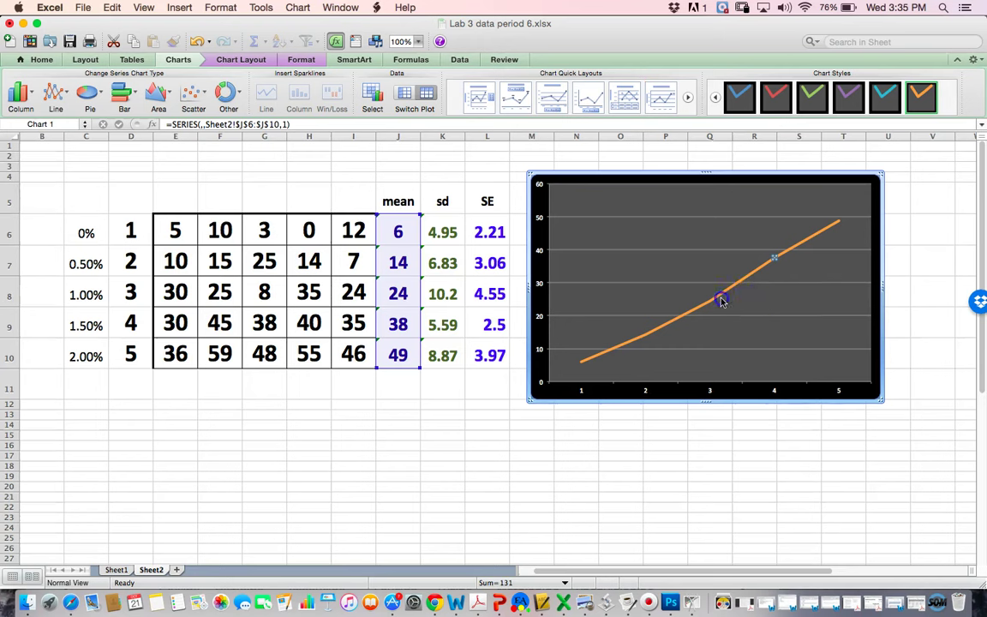
pyautogui.click(710, 300)
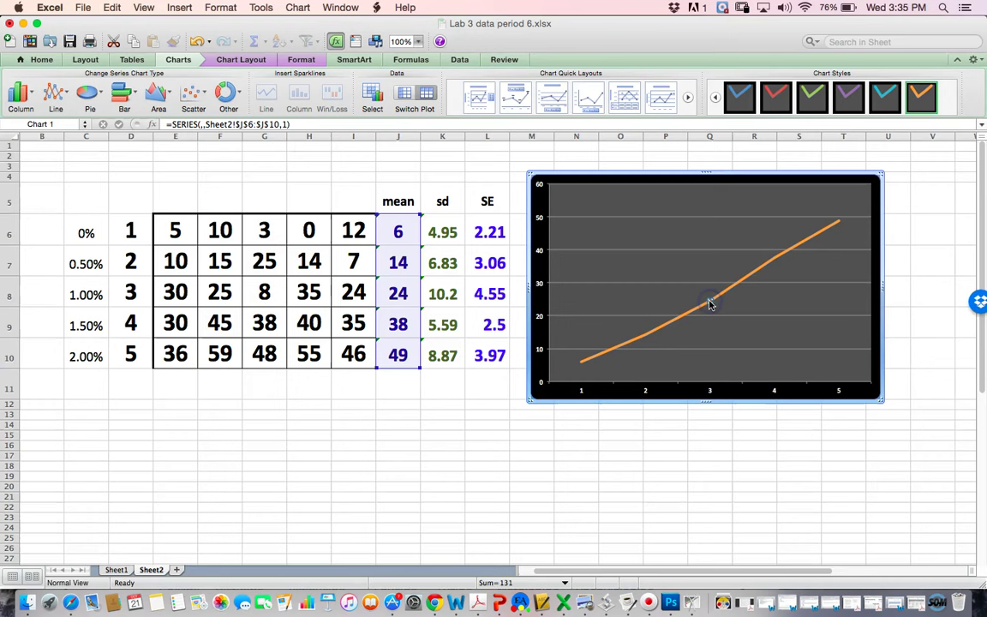
pyautogui.click(708, 300)
pyautogui.click(700, 303)
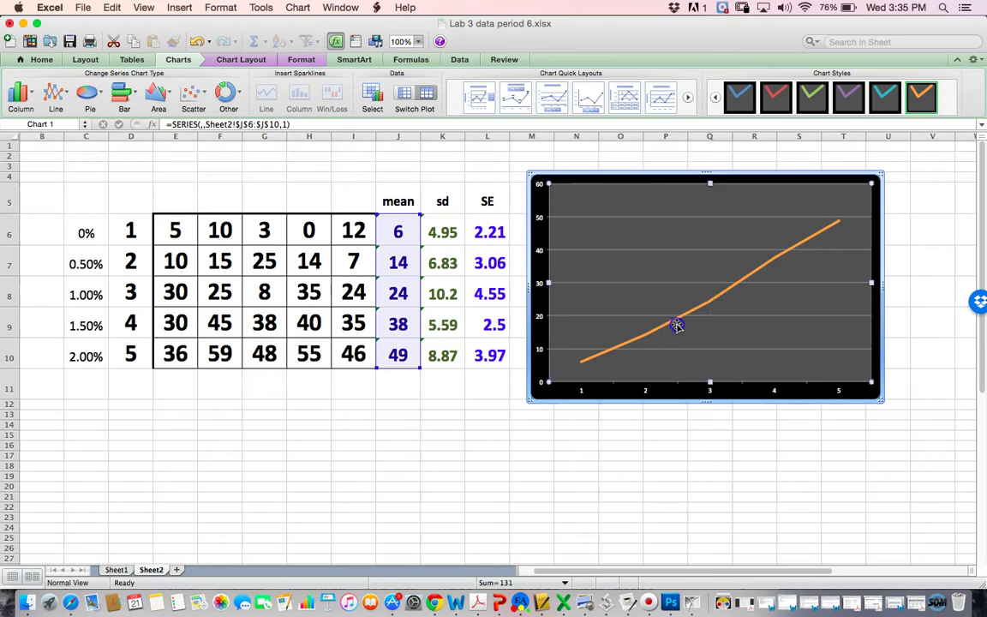
pyautogui.click(677, 325)
pyautogui.click(678, 320)
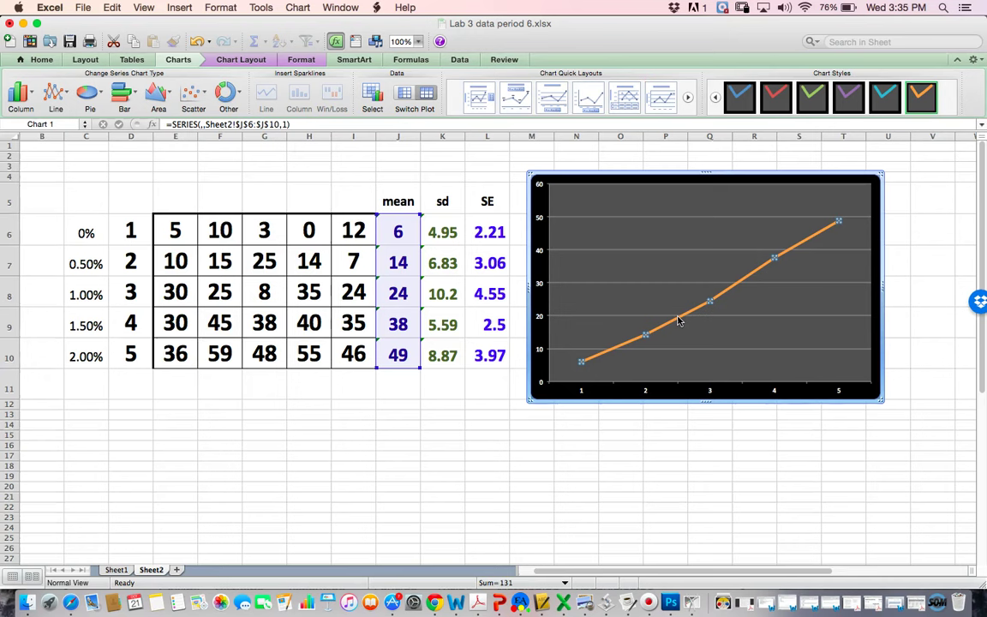
pyautogui.click(746, 279)
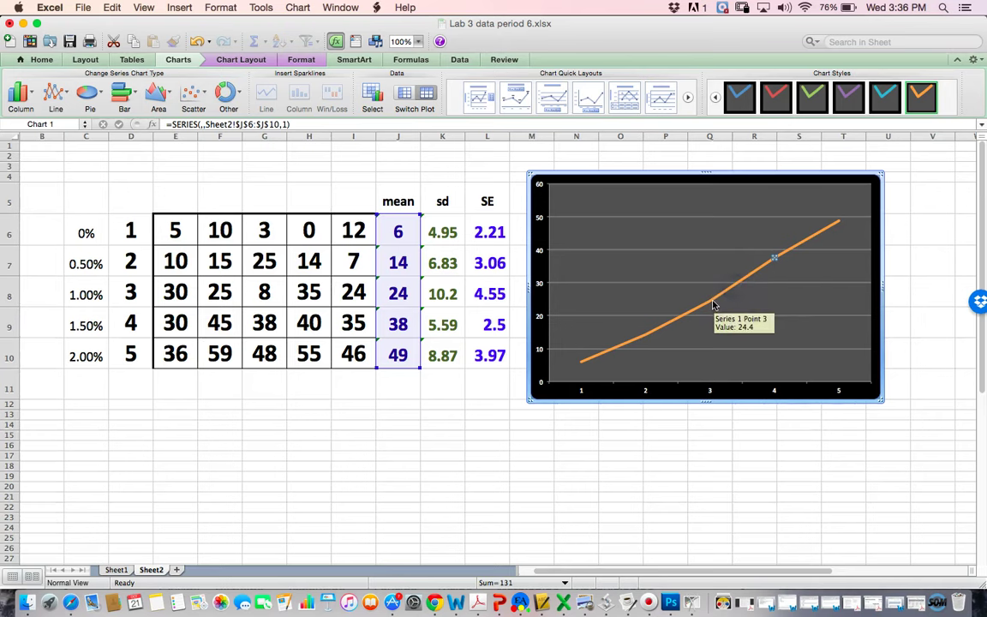
pyautogui.click(712, 302)
pyautogui.doubleClick(712, 302)
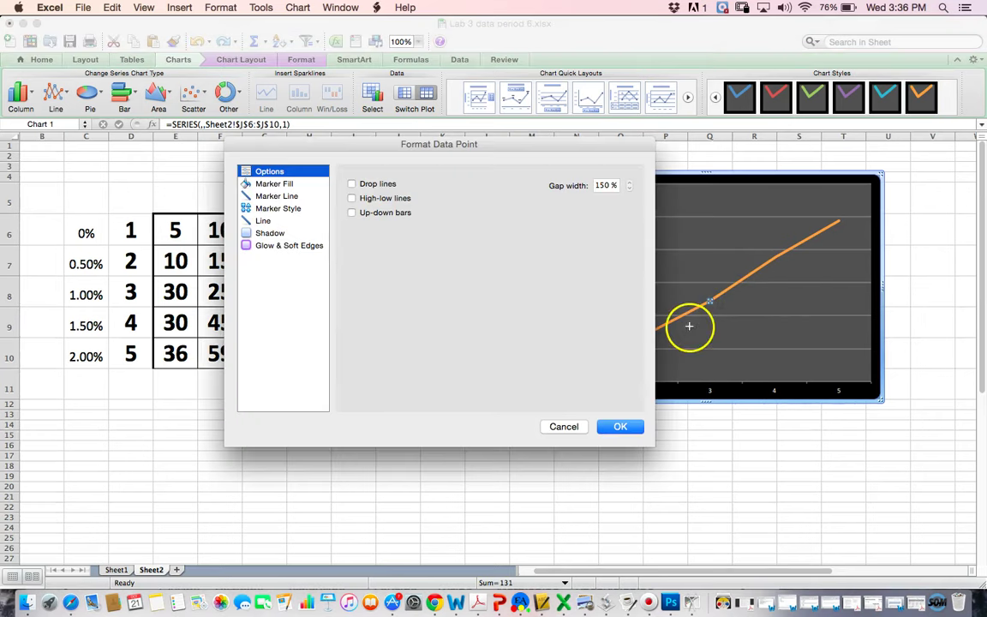
pyautogui.click(571, 426)
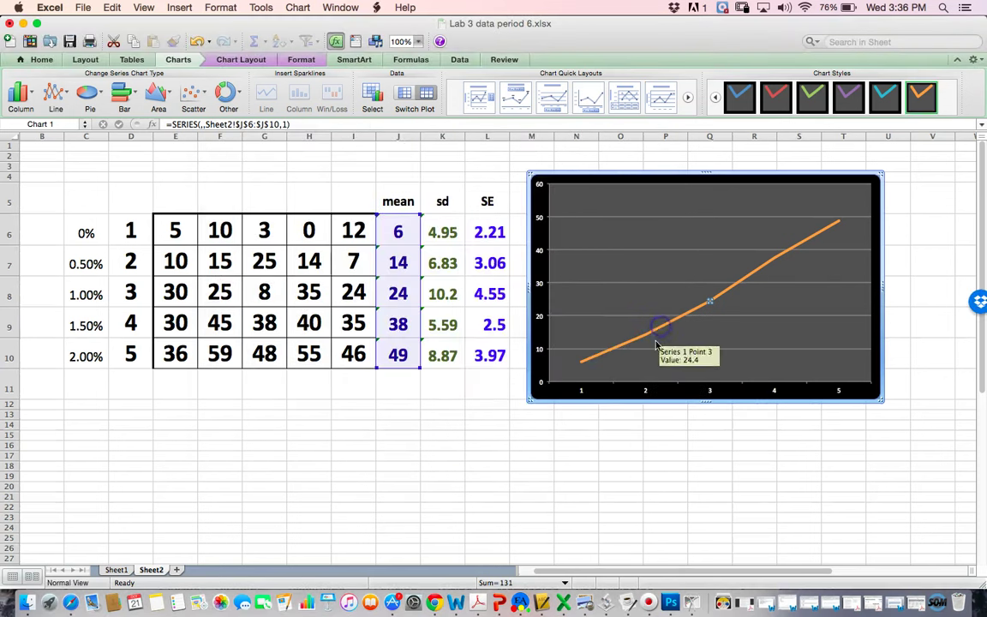
pyautogui.click(645, 336)
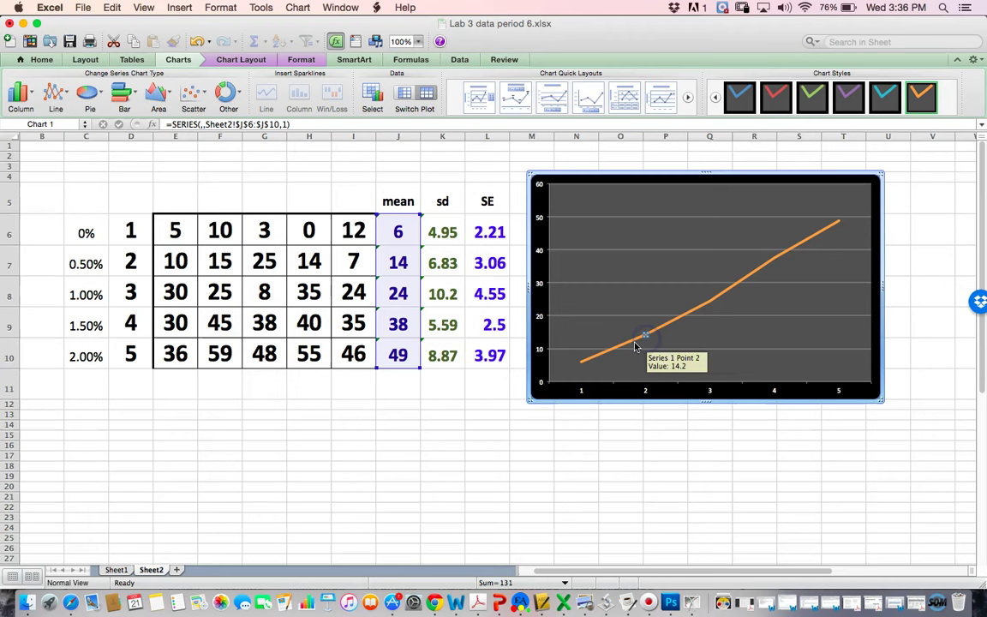
pyautogui.click(634, 345)
pyautogui.click(625, 345)
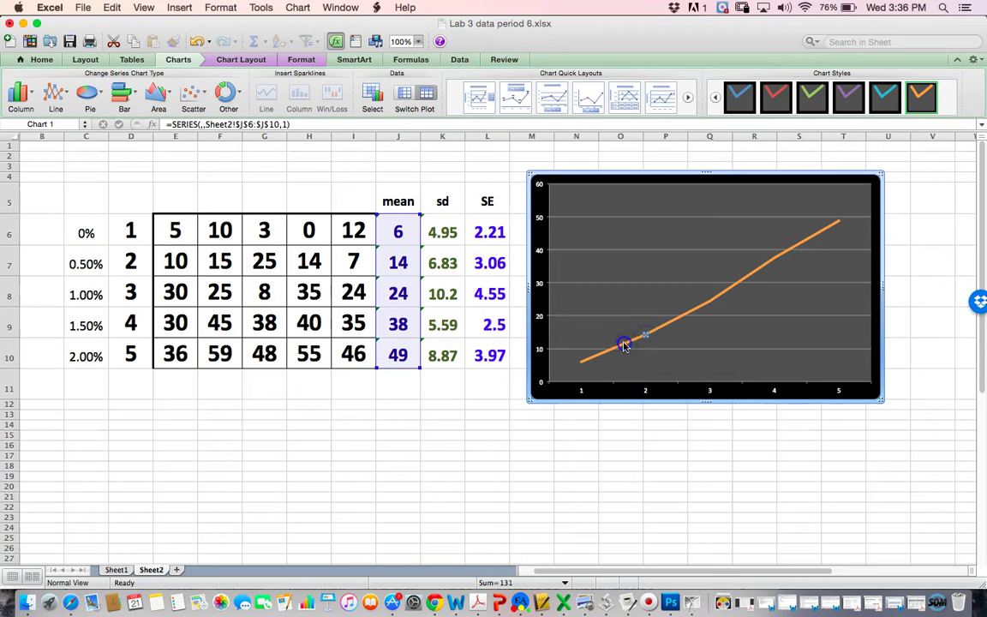
pyautogui.click(733, 290)
pyautogui.click(731, 292)
pyautogui.rightClick(716, 283)
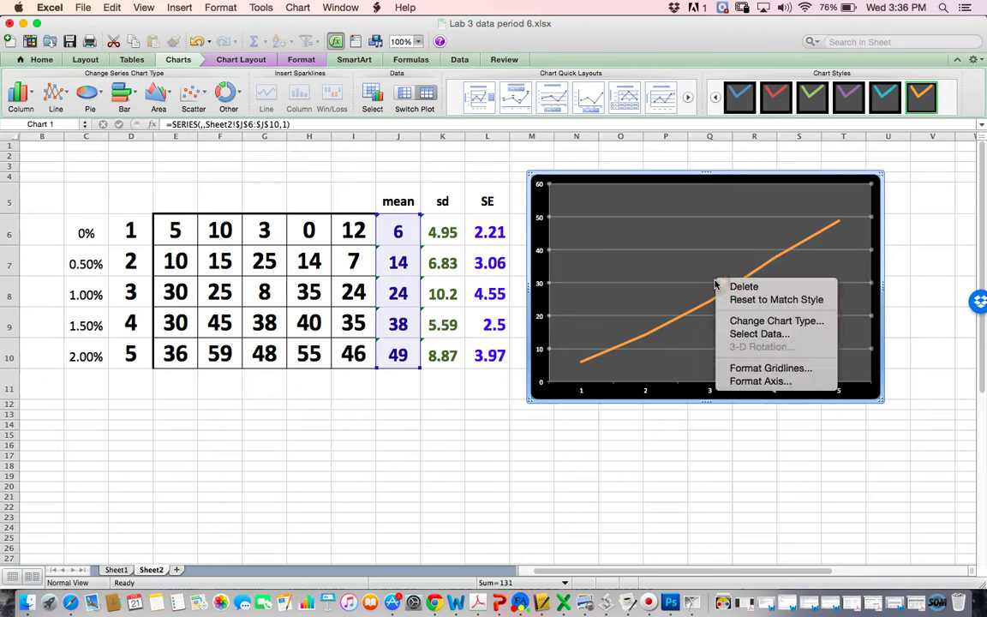
pyautogui.click(701, 293)
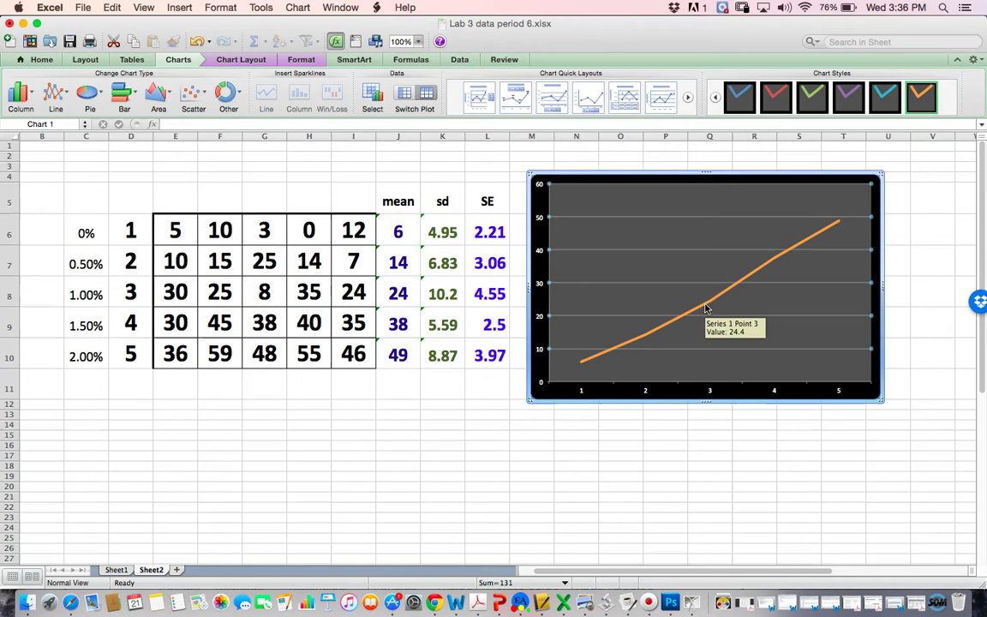
# - Add data labels to all points of the mean series in the line chart
pyautogui.click(706, 307)
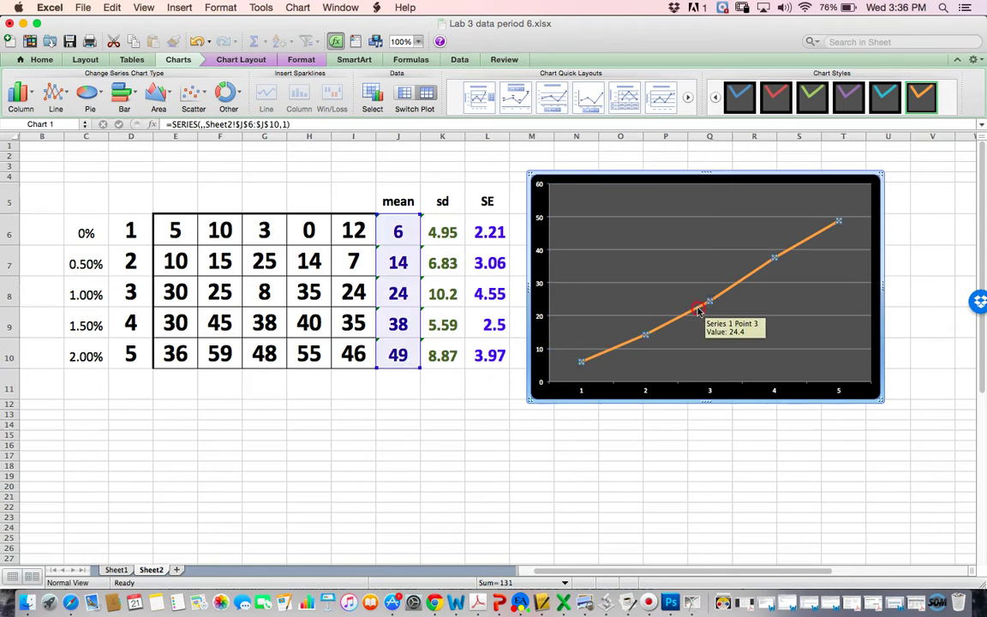
pyautogui.rightClick(698, 312)
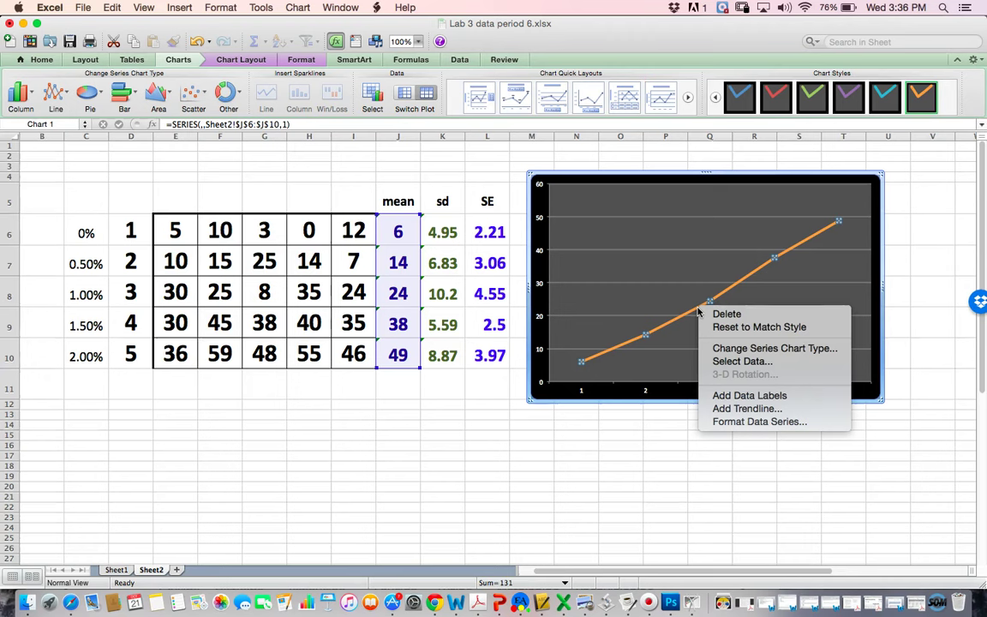
pyautogui.click(742, 396)
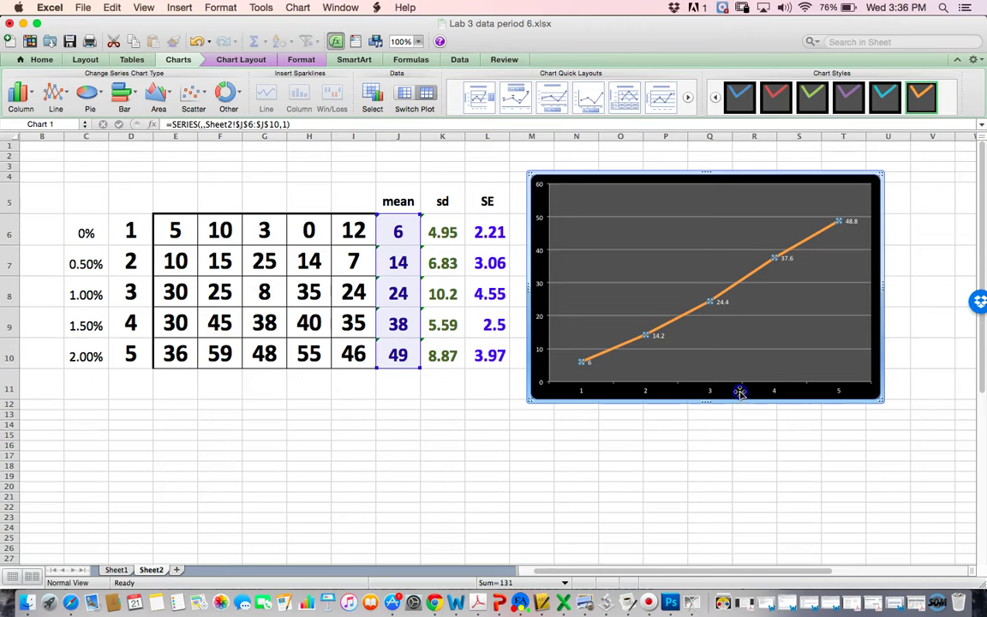
pyautogui.click(733, 326)
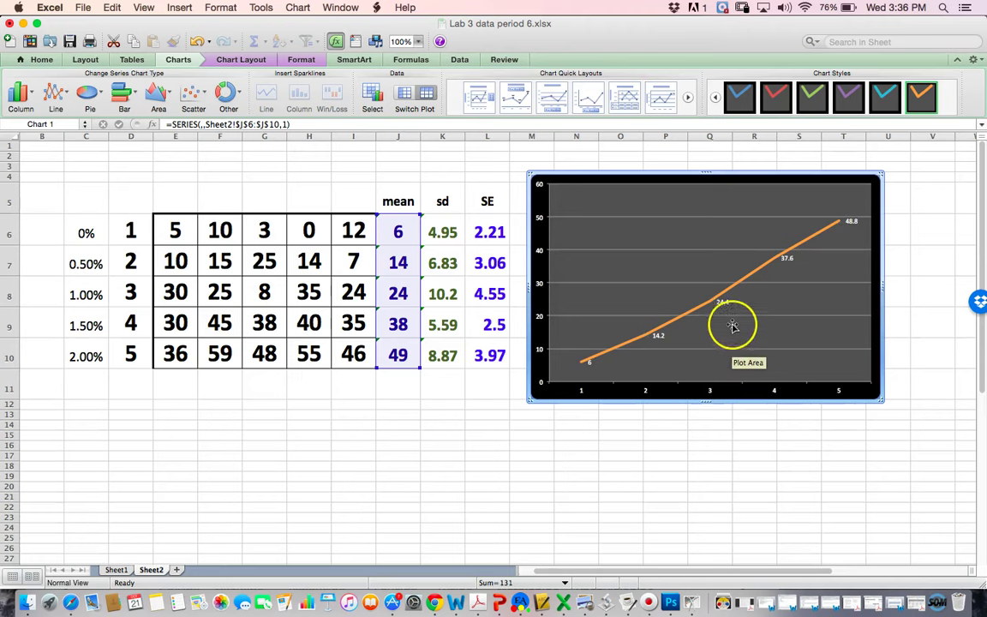
# - Enlarge all the chart's data labels, trying font size 24 and settling on 18
pyautogui.click(677, 324)
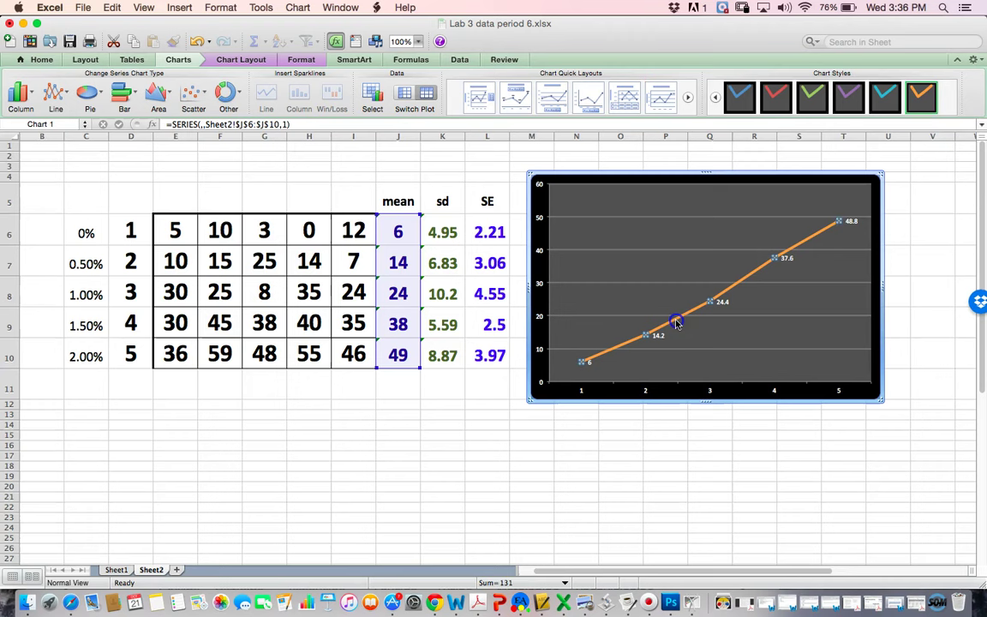
pyautogui.click(653, 340)
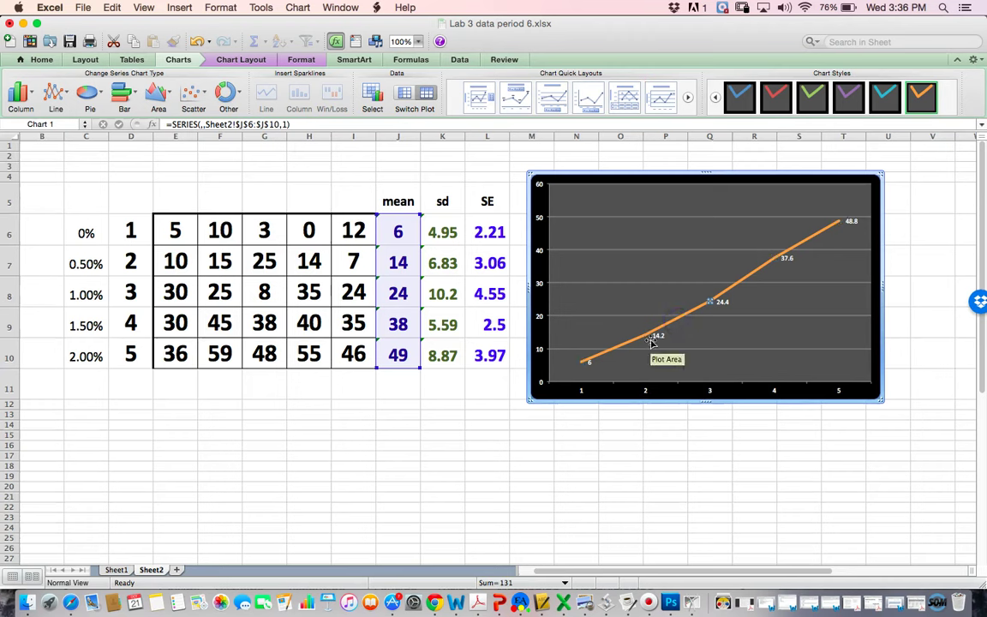
pyautogui.click(656, 337)
pyautogui.click(660, 336)
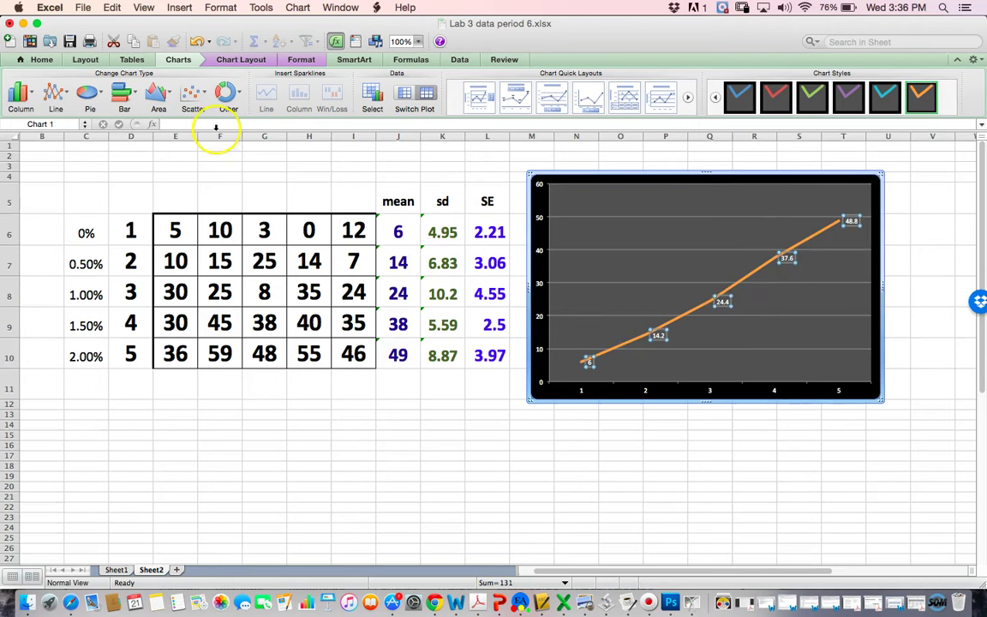
pyautogui.click(40, 60)
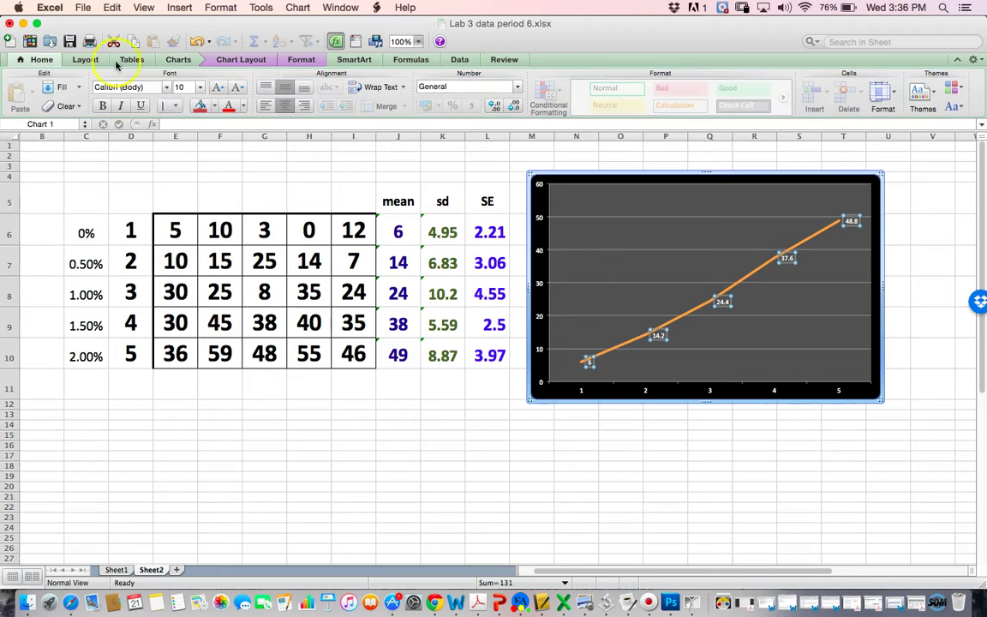
pyautogui.click(199, 87)
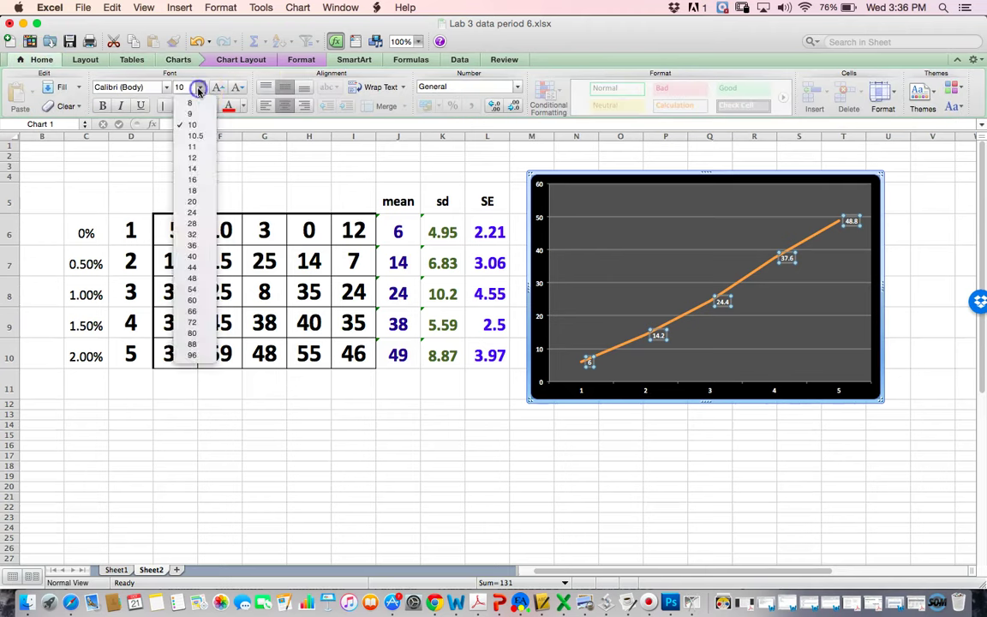
pyautogui.click(193, 212)
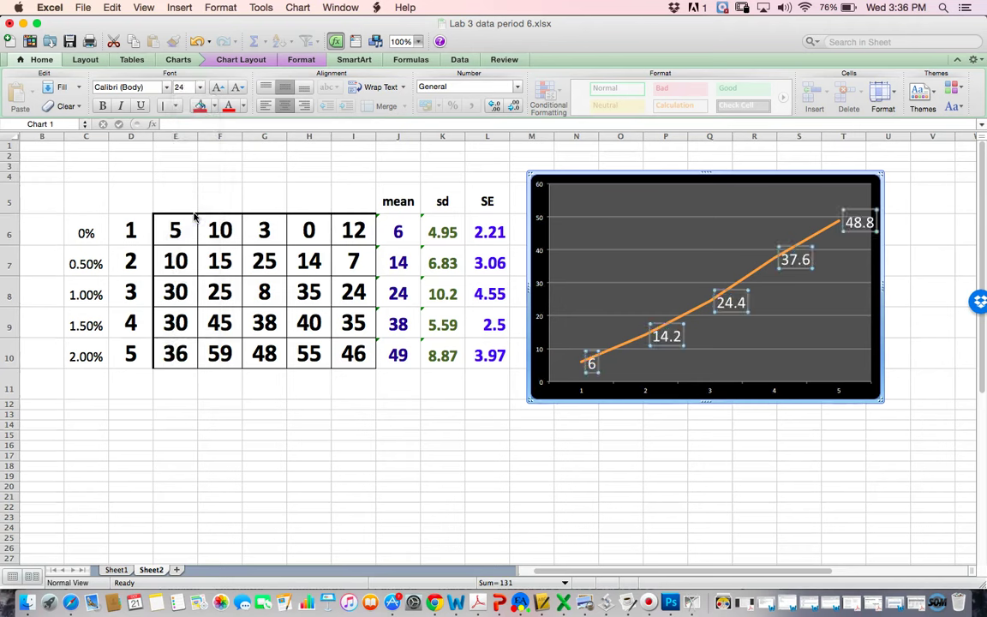
pyautogui.click(182, 91)
pyautogui.click(198, 88)
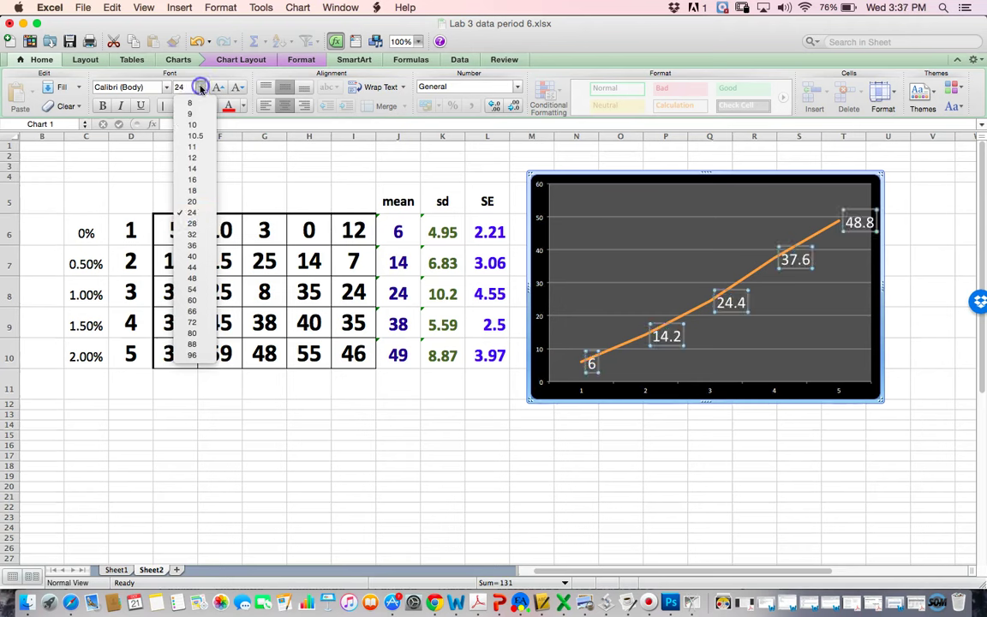
pyautogui.click(186, 167)
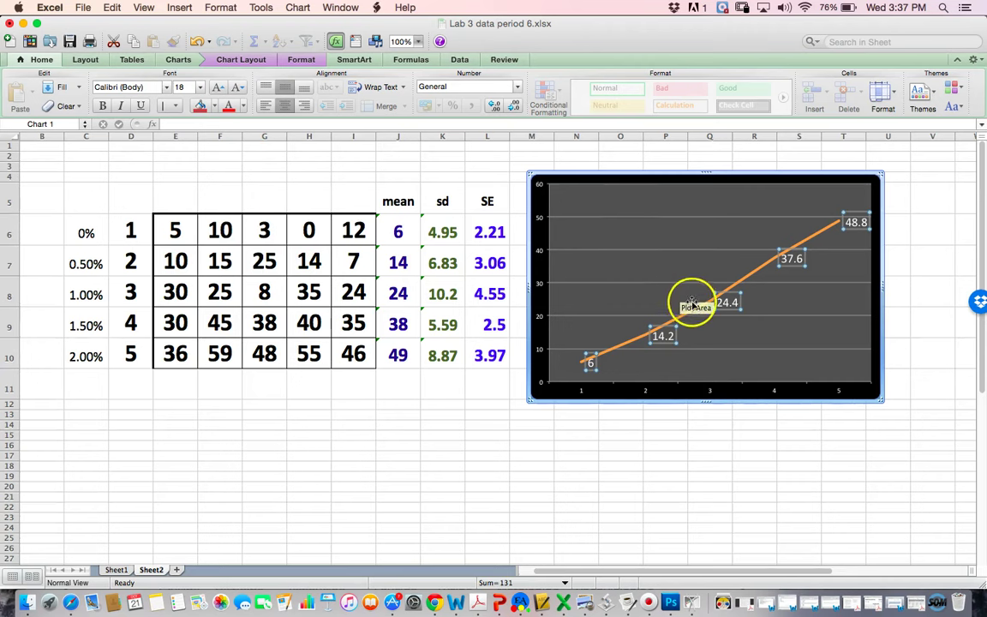
# - Format the mean series of the line chart with Y error bars in both directions and capped ends
pyautogui.click(636, 341)
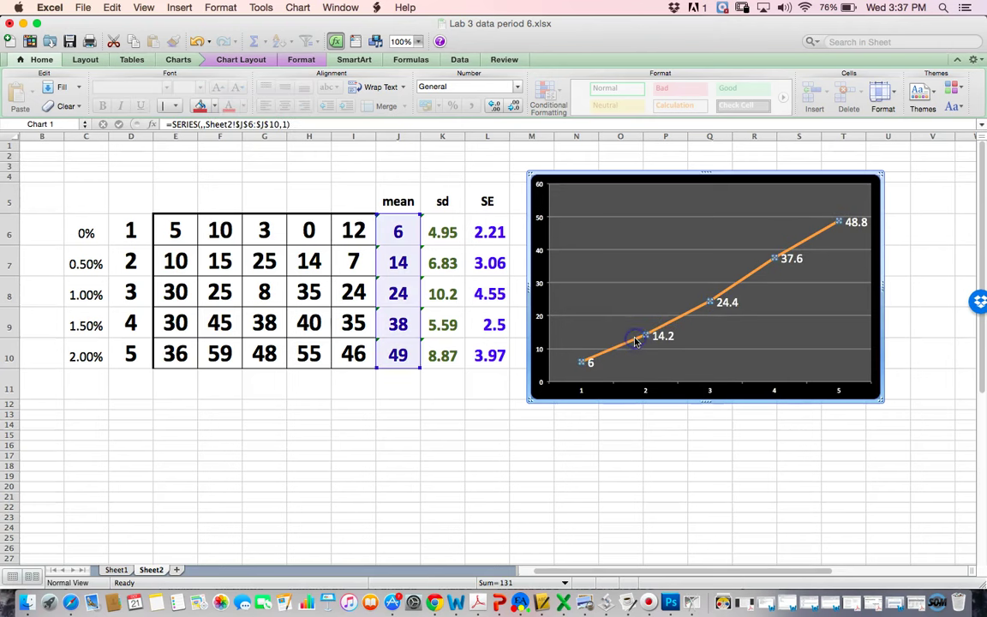
pyautogui.rightClick(636, 342)
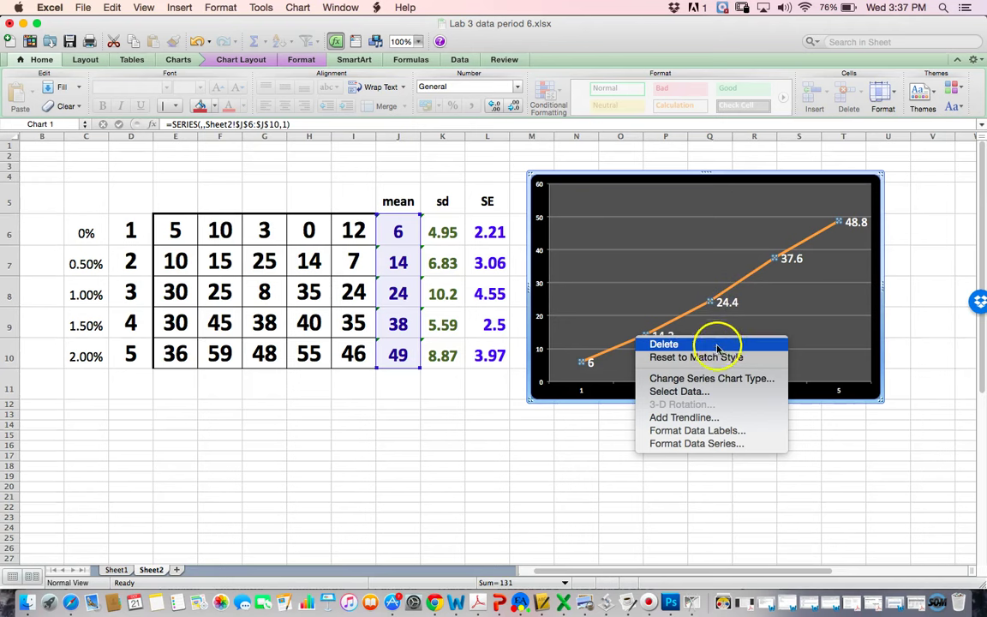
pyautogui.click(716, 444)
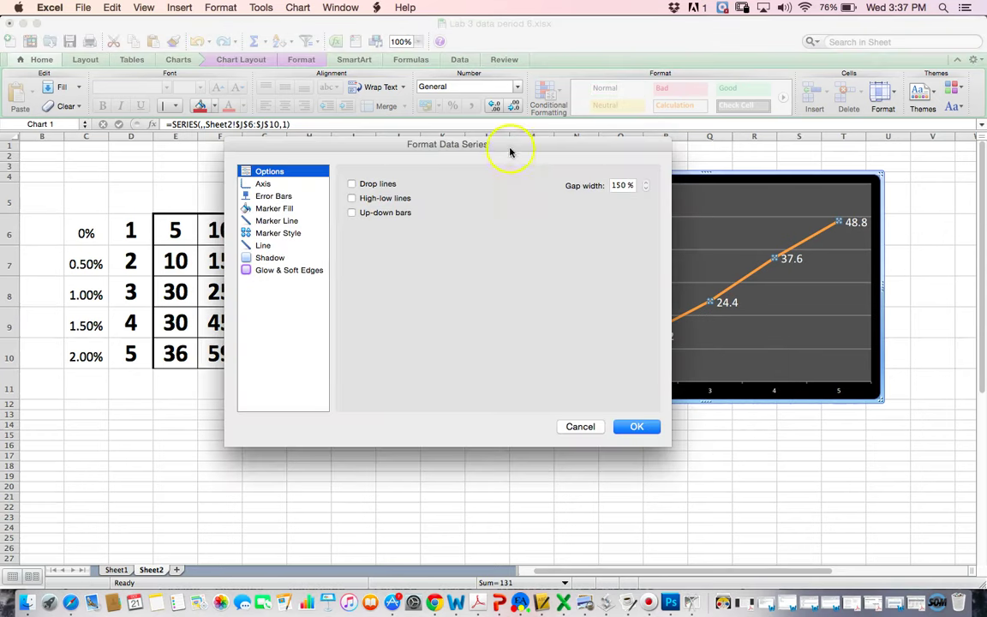
pyautogui.moveTo(508, 145); pyautogui.dragTo(817, 130)
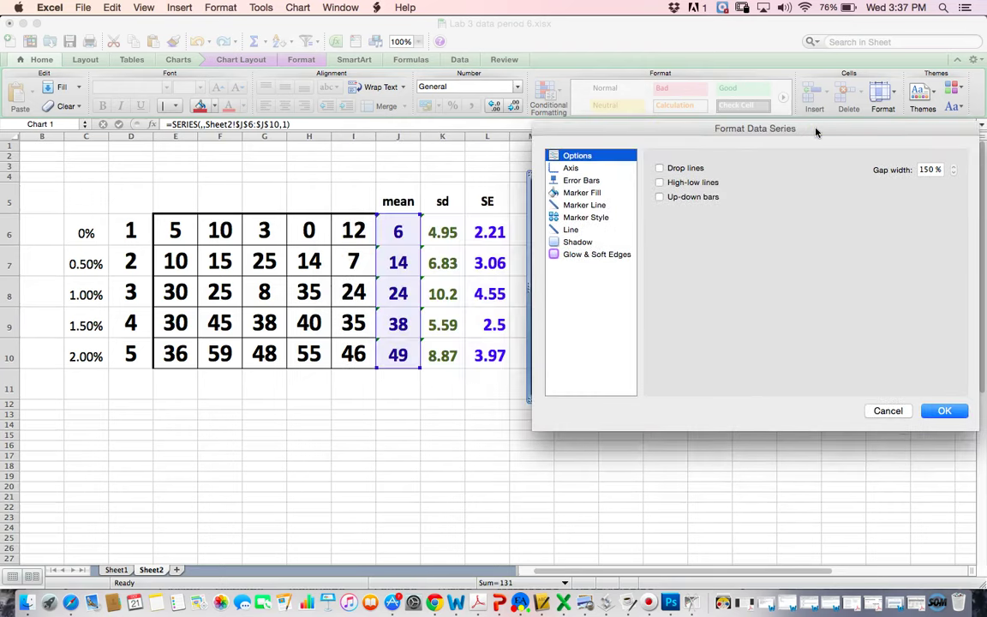
pyautogui.click(567, 182)
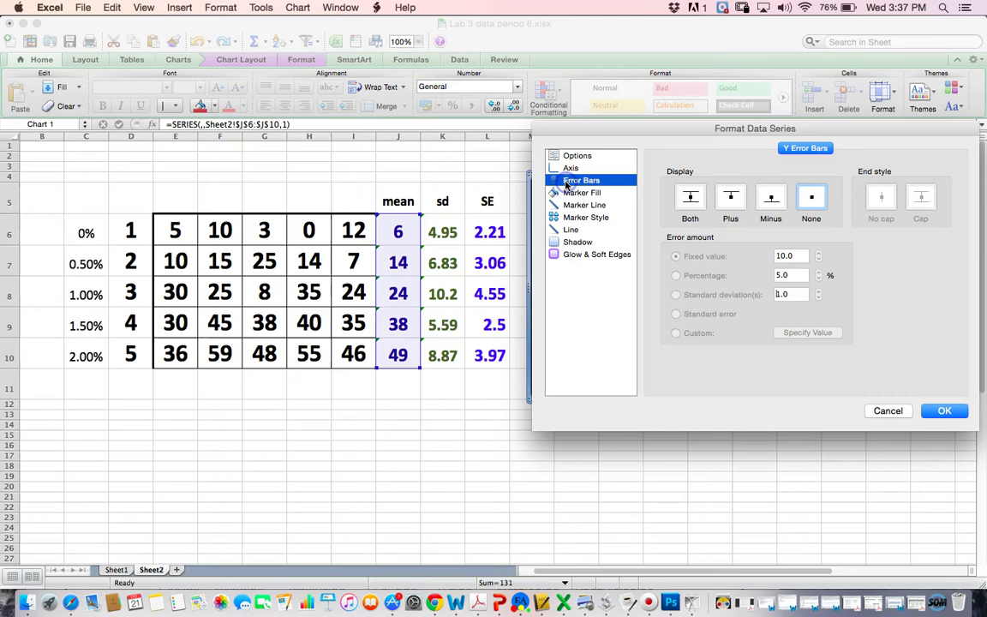
pyautogui.click(812, 199)
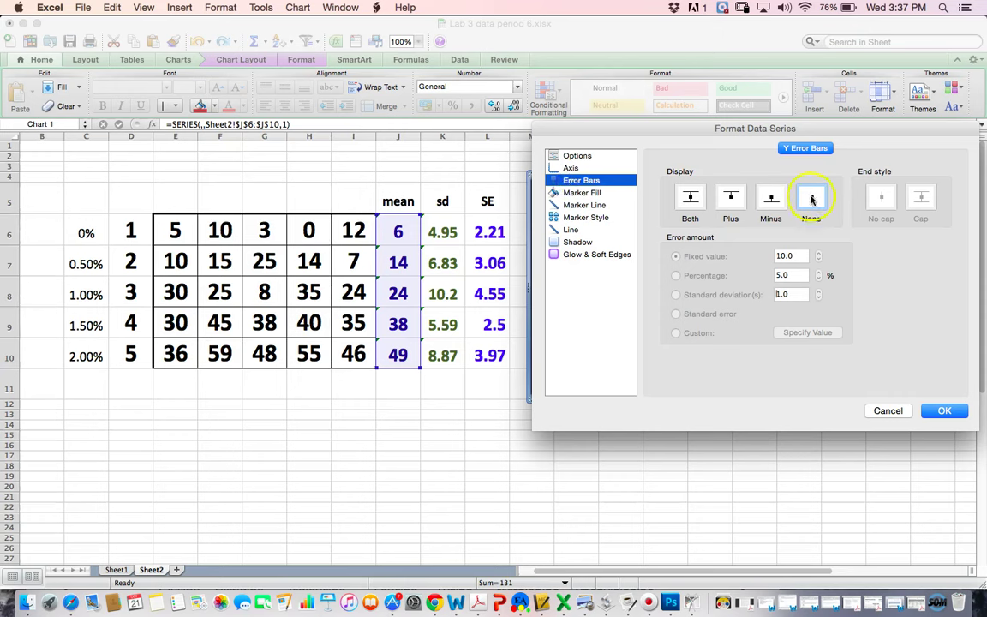
pyautogui.click(691, 201)
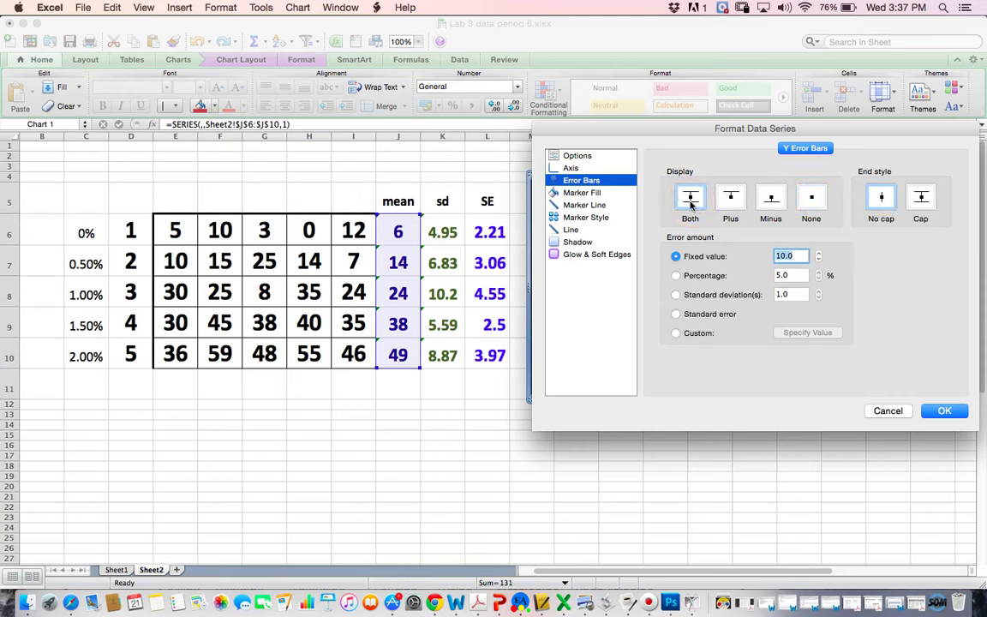
pyautogui.click(925, 200)
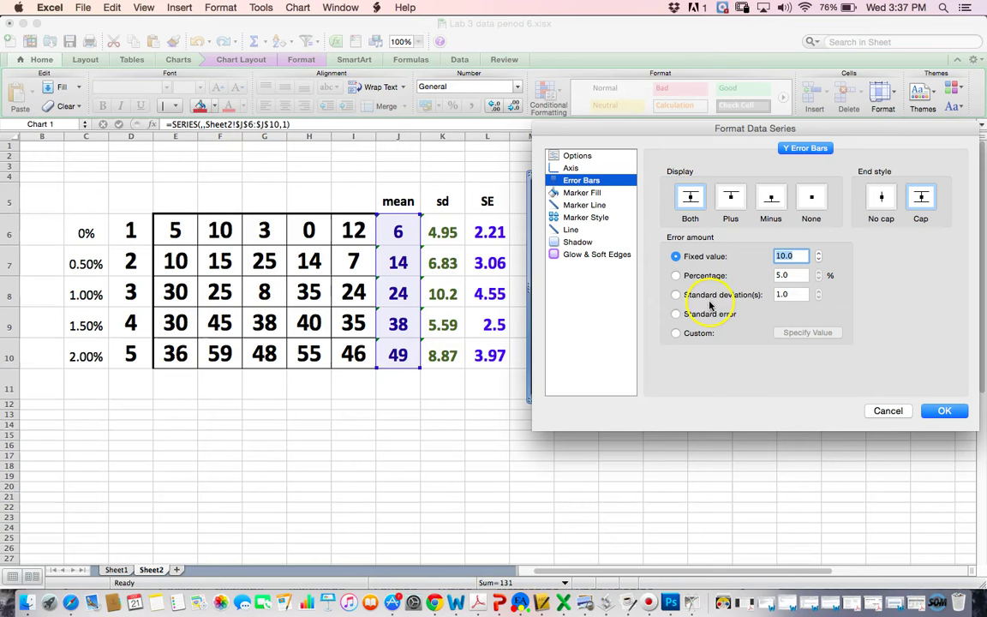
# - Set the error amount to custom and use the SE values in L6:L10 on Sheet2 as the positive error value
pyautogui.click(677, 334)
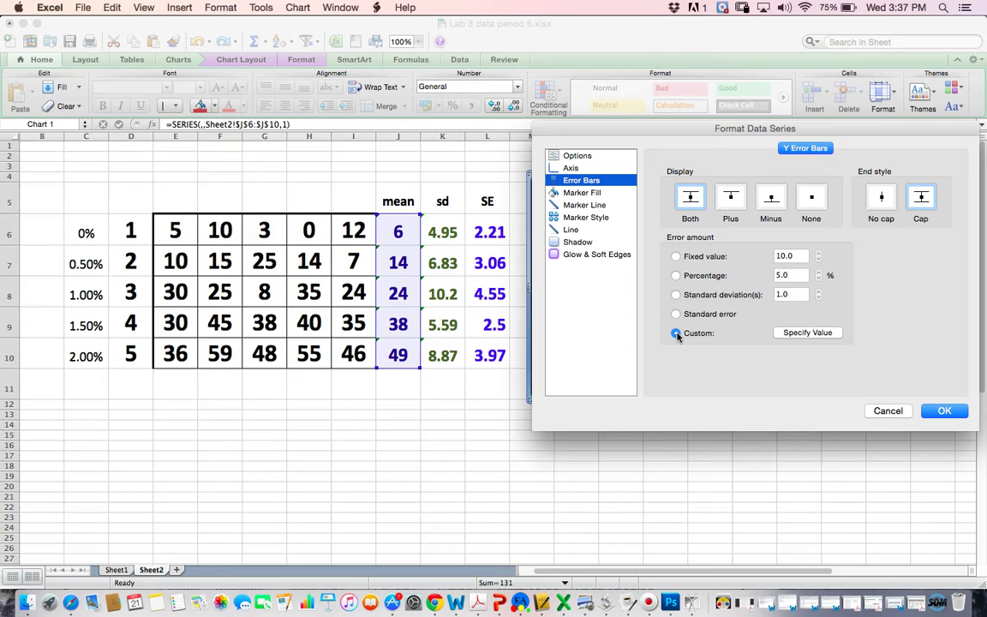
pyautogui.click(814, 334)
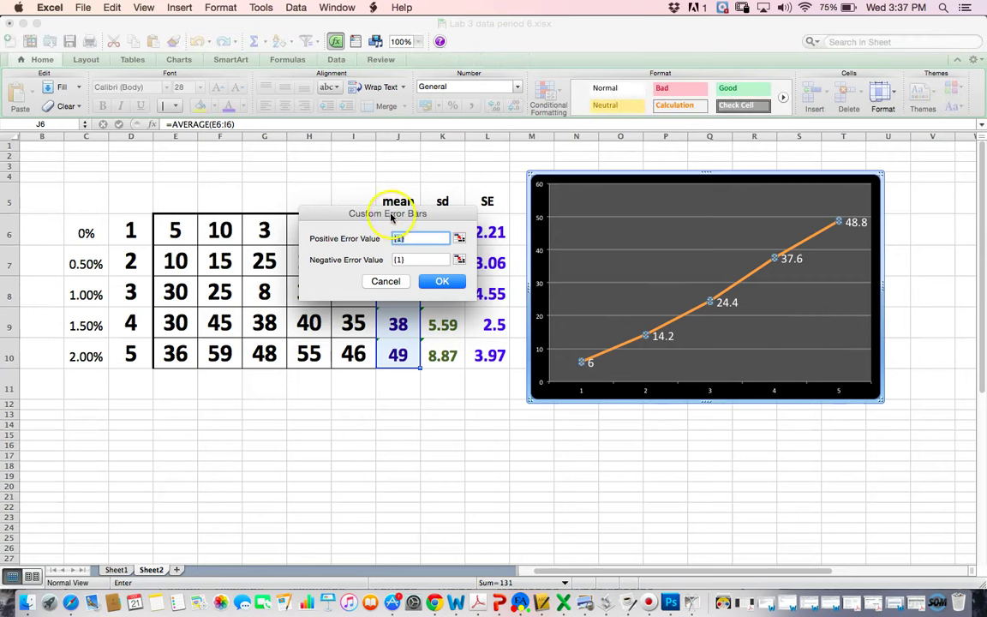
pyautogui.moveTo(391, 217); pyautogui.dragTo(619, 181)
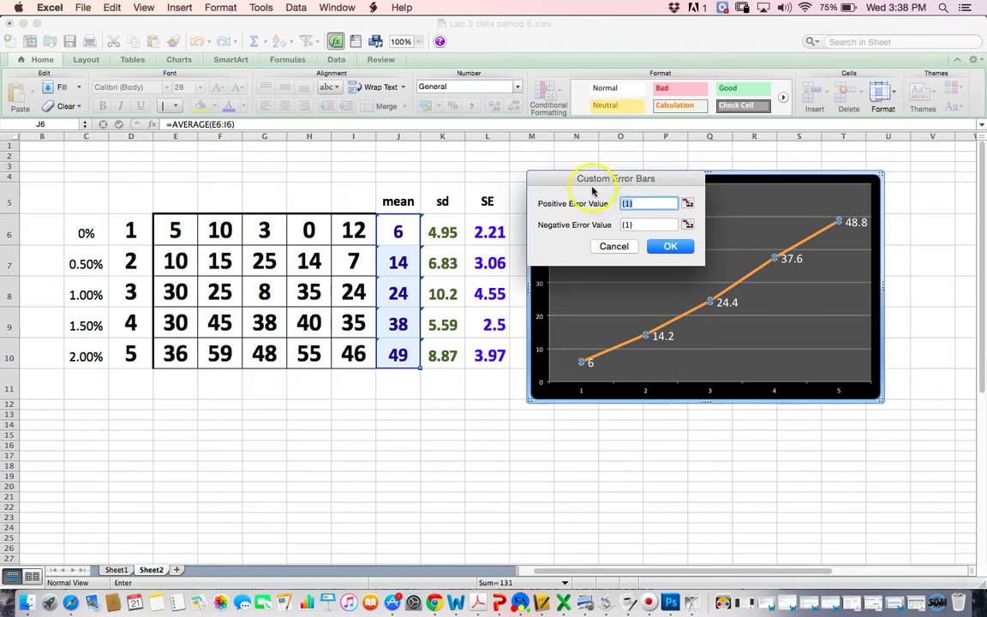
pyautogui.click(482, 243)
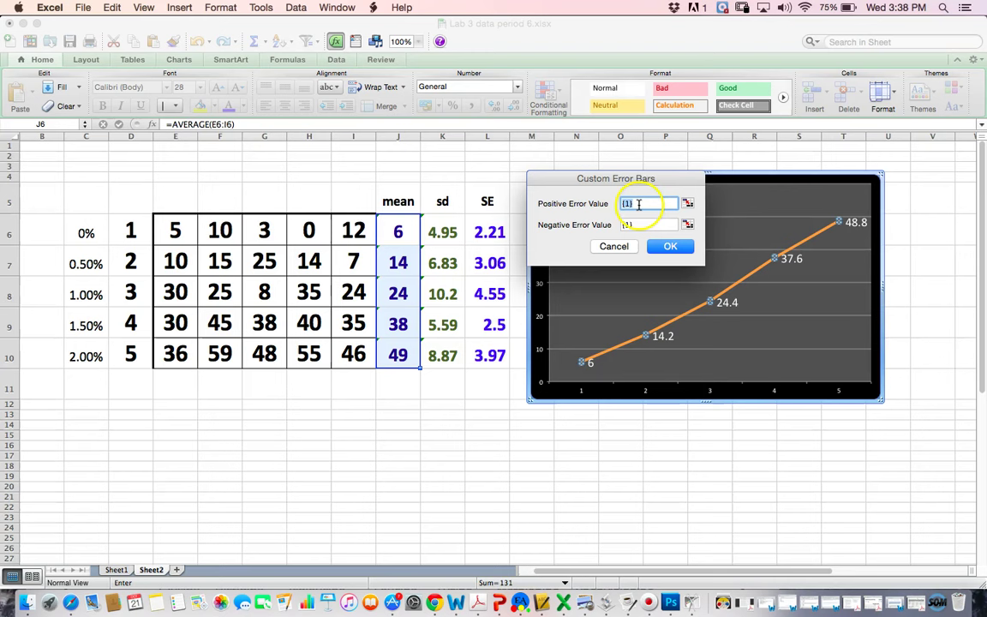
pyautogui.click(643, 203)
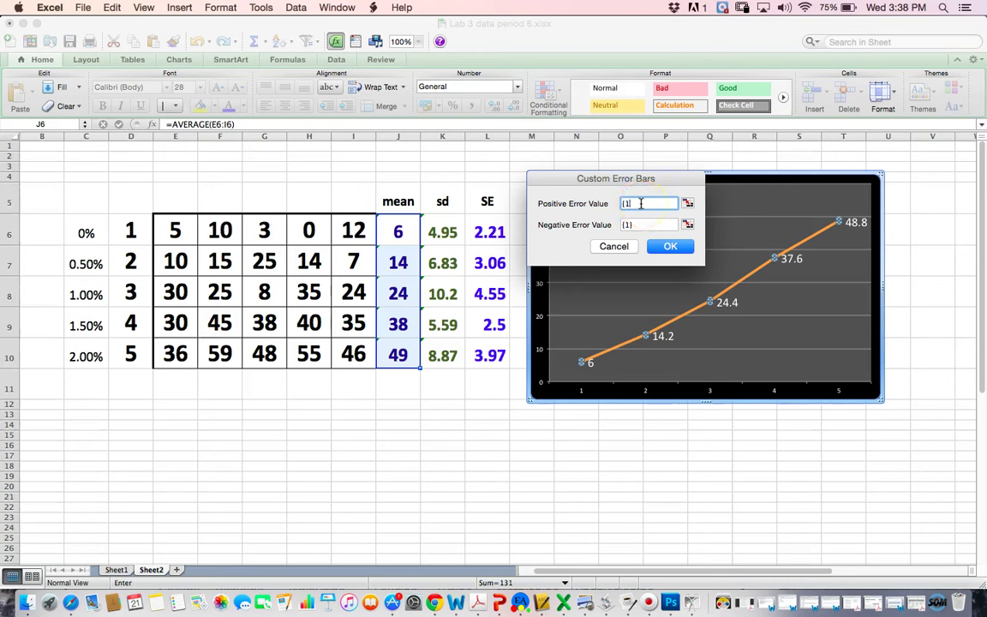
pyautogui.click(496, 232)
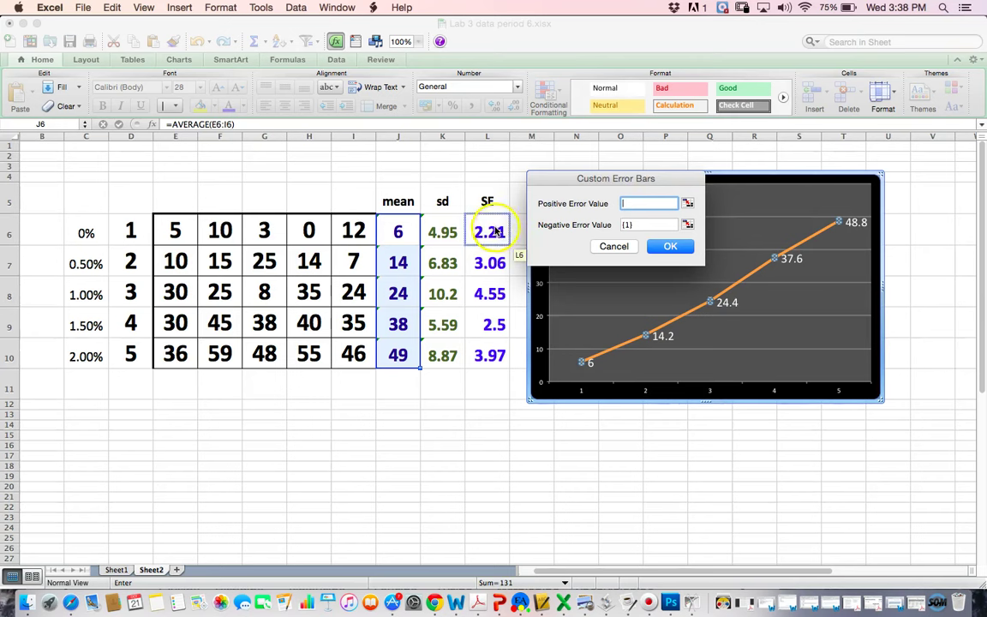
pyautogui.click(487, 231)
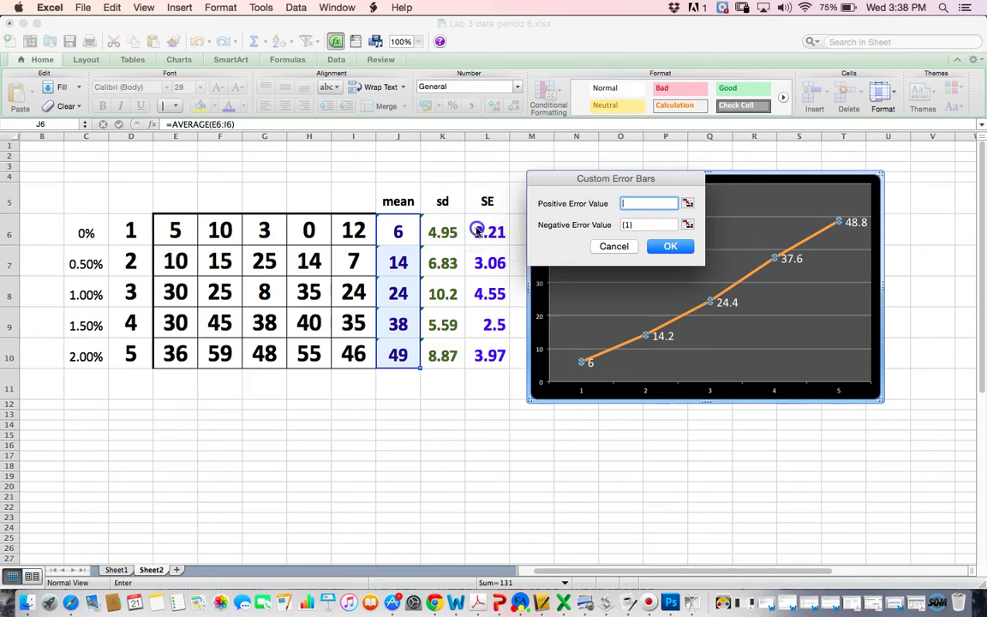
pyautogui.click(489, 236)
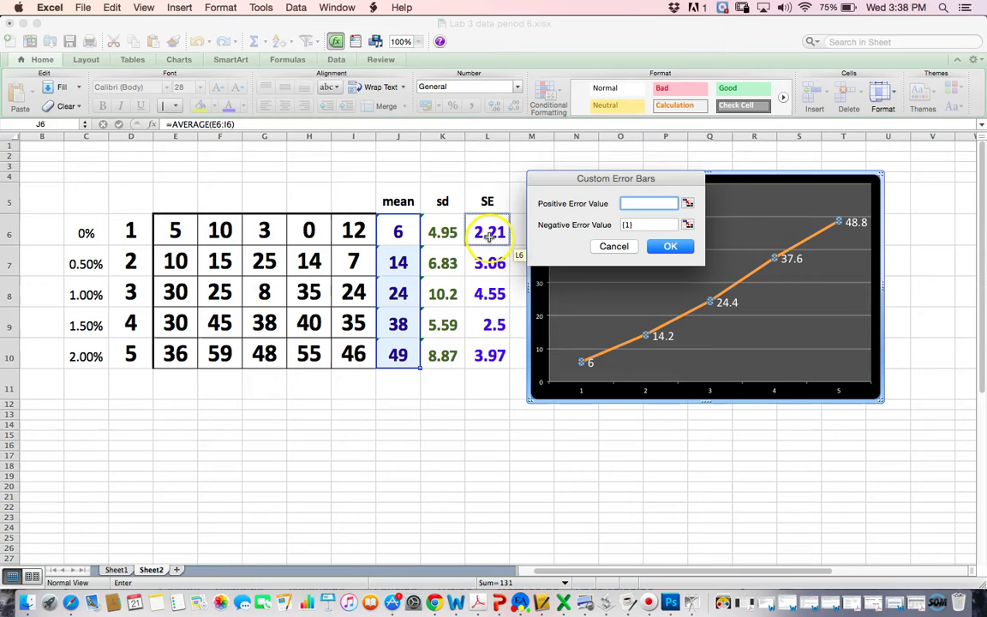
pyautogui.moveTo(488, 235); pyautogui.dragTo(492, 345)
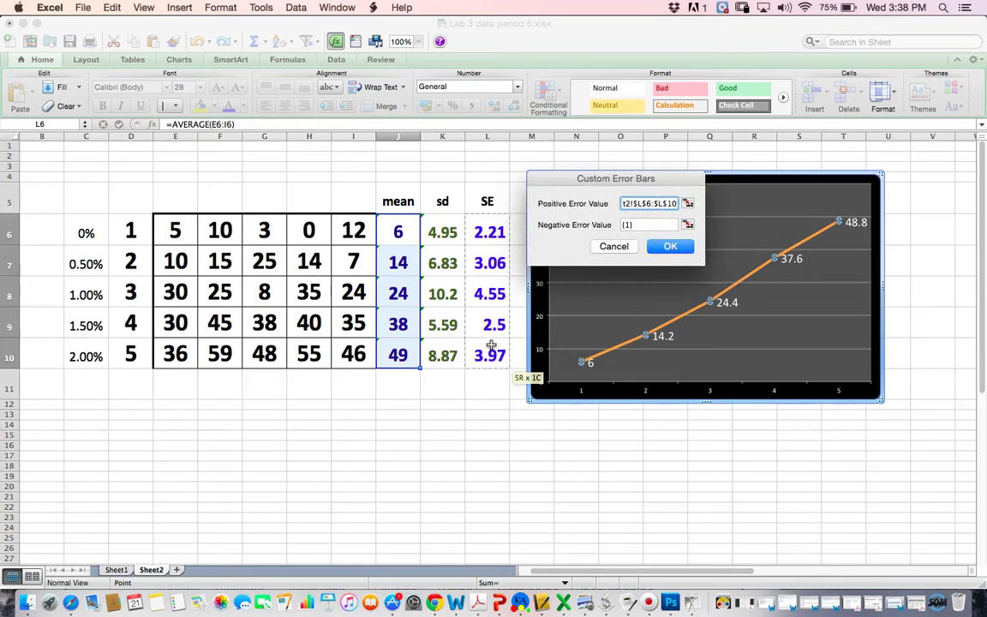
pyautogui.click(506, 233)
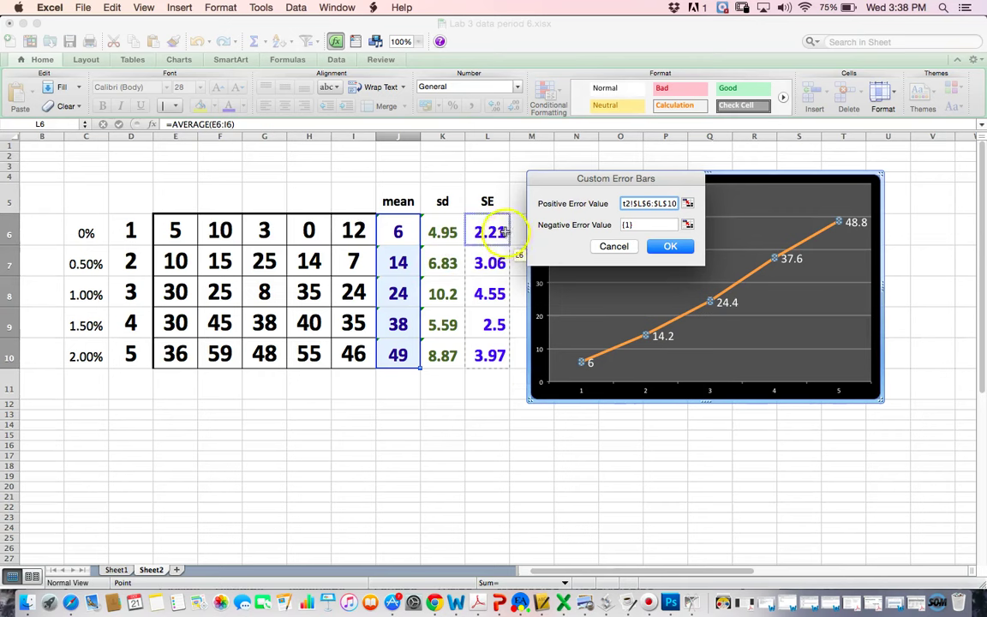
pyautogui.moveTo(506, 233); pyautogui.dragTo(502, 351)
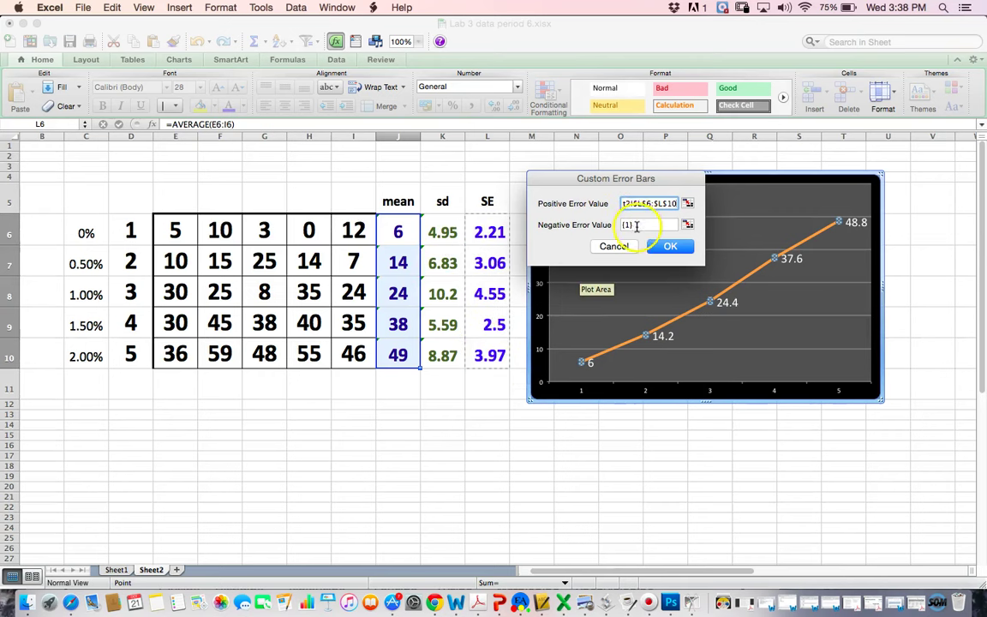
# - Set the negative error value to the SE range L6:L10 as well and apply the custom error bars to the mean series
pyautogui.click(637, 225)
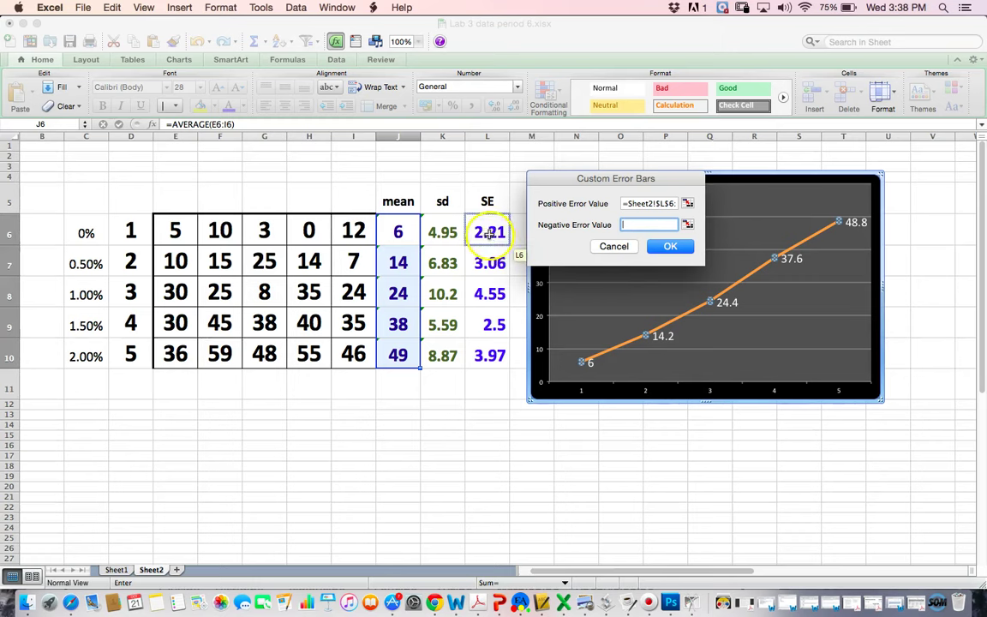
pyautogui.moveTo(490, 233); pyautogui.dragTo(491, 353)
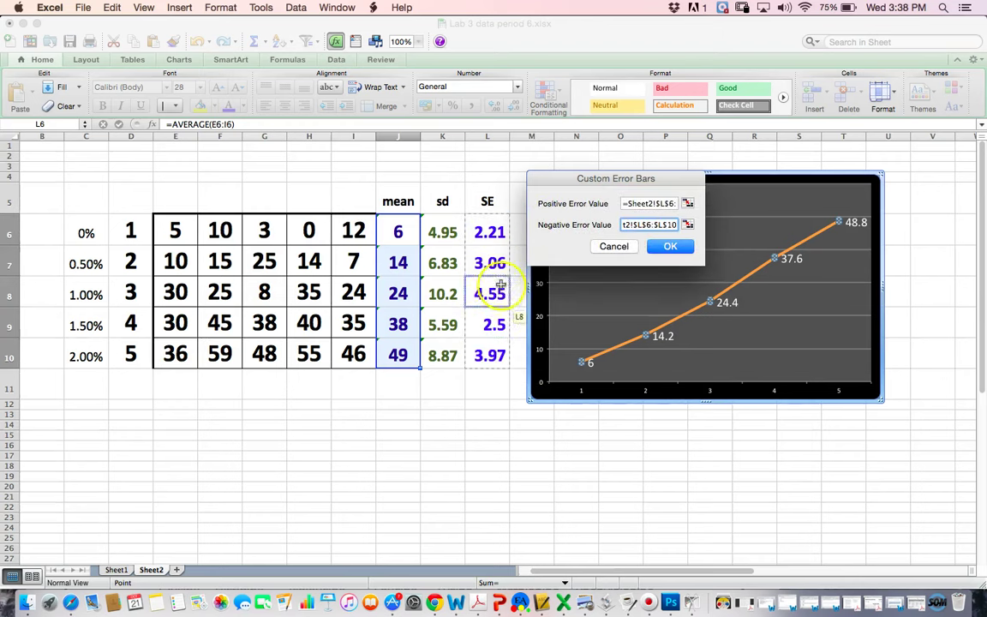
pyautogui.click(670, 246)
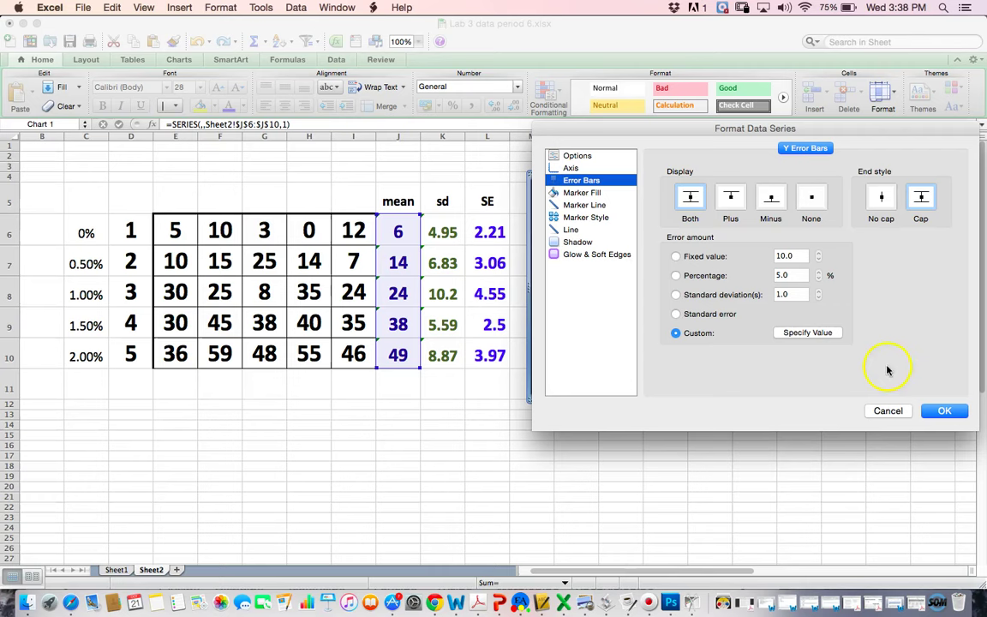
pyautogui.click(943, 411)
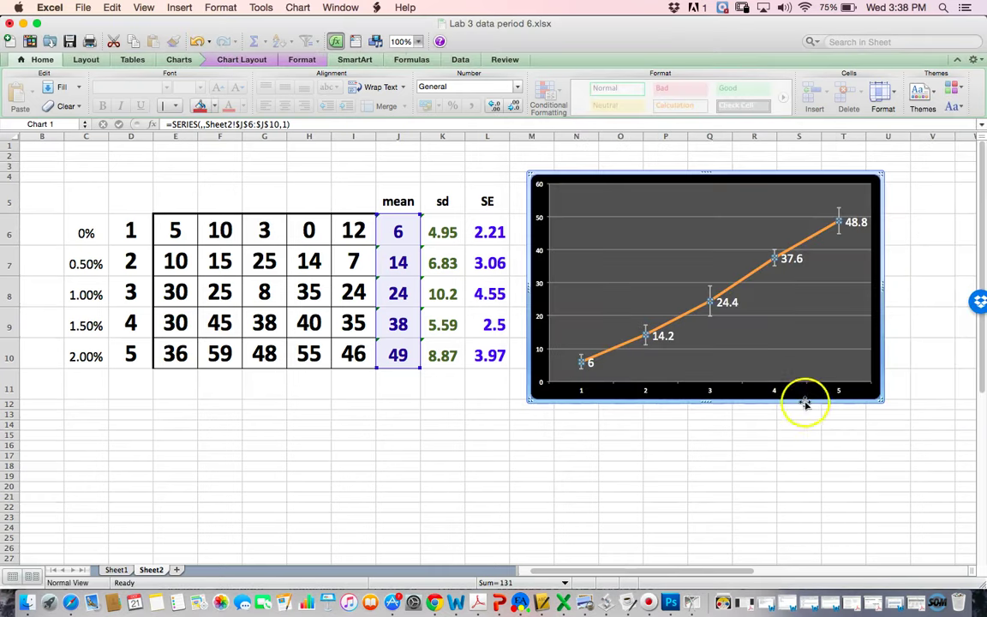
# - Enlarge the line chart and place it beside the SE column, spanning about columns M to V down to row 21
pyautogui.moveTo(882, 399); pyautogui.dragTo(962, 511)
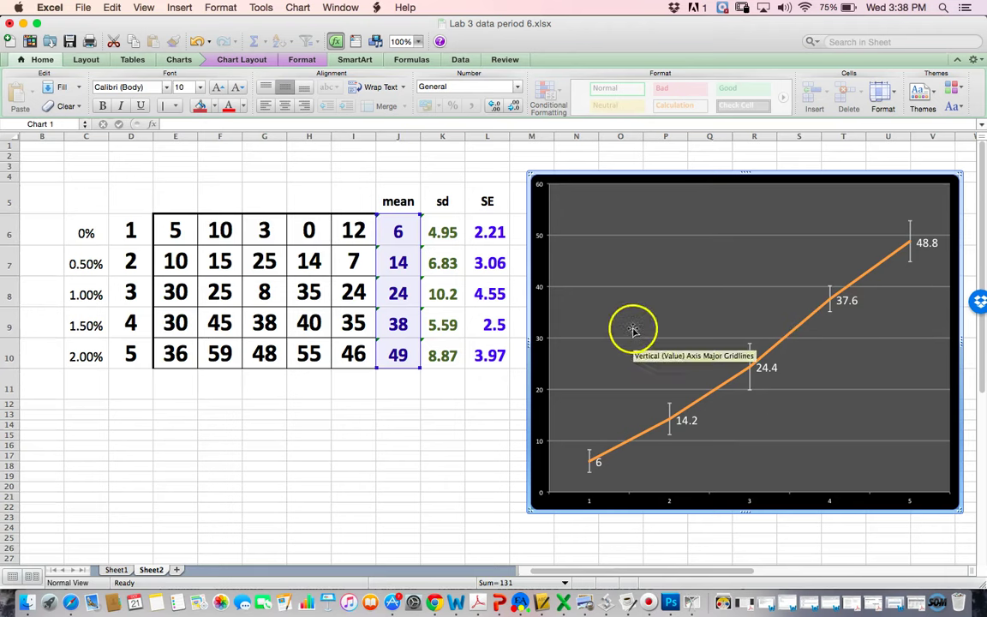
pyautogui.moveTo(678, 176); pyautogui.dragTo(664, 172)
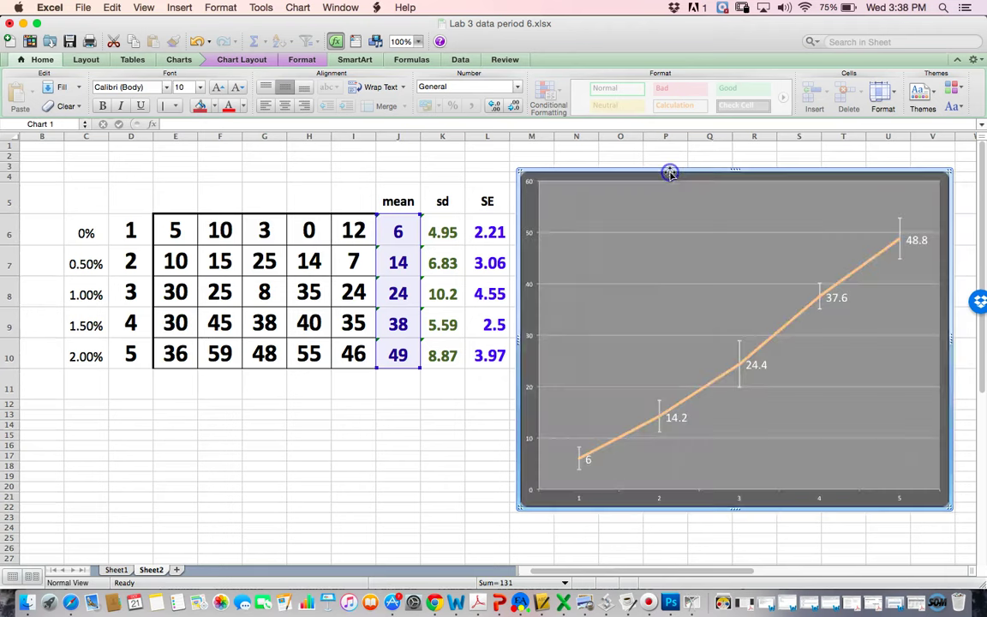
pyautogui.rightClick(648, 309)
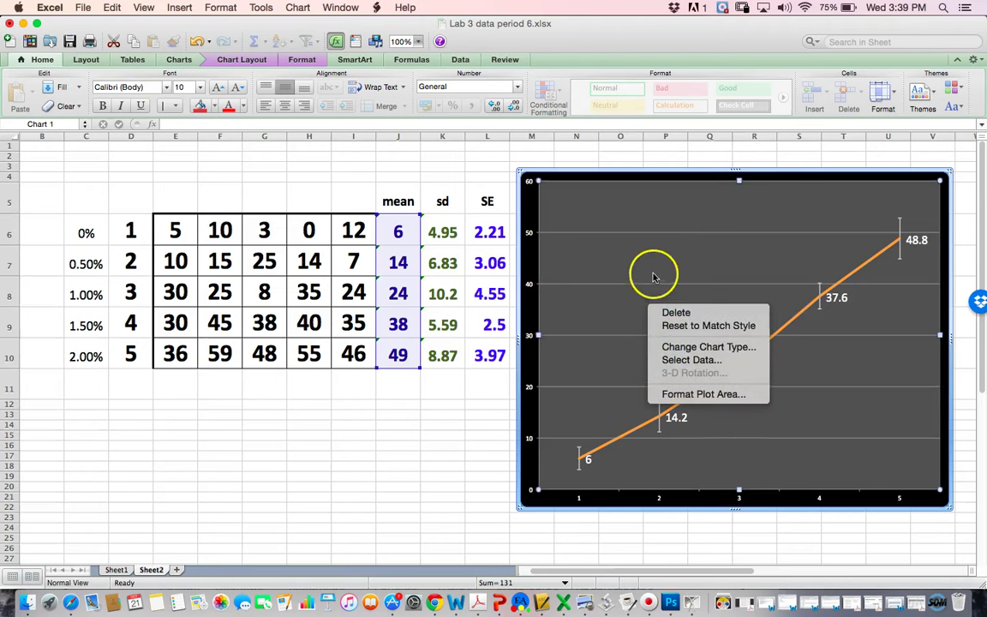
pyautogui.click(606, 331)
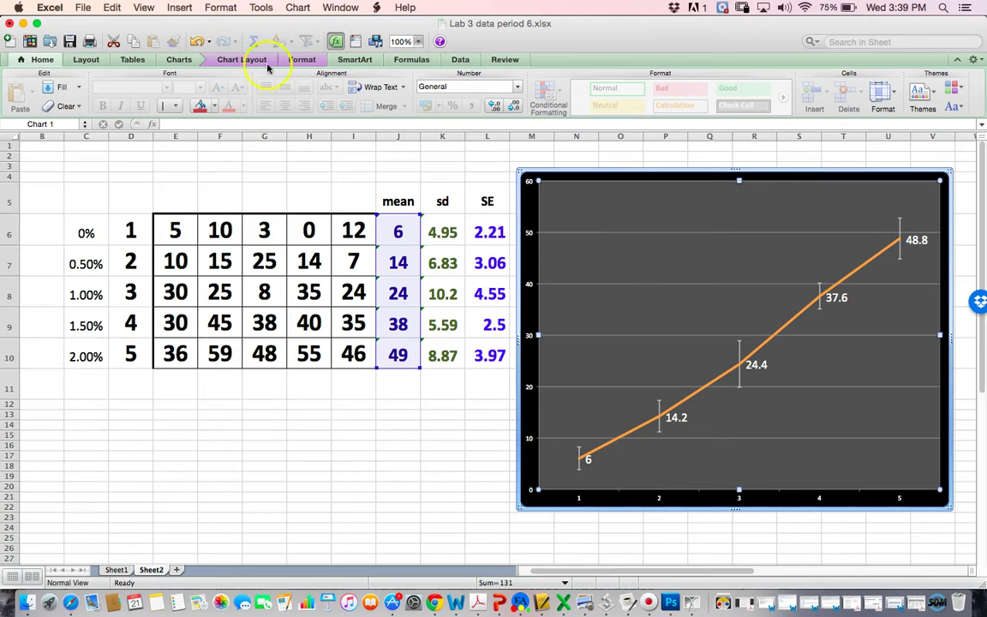
pyautogui.moveTo(672, 171); pyautogui.dragTo(672, 158)
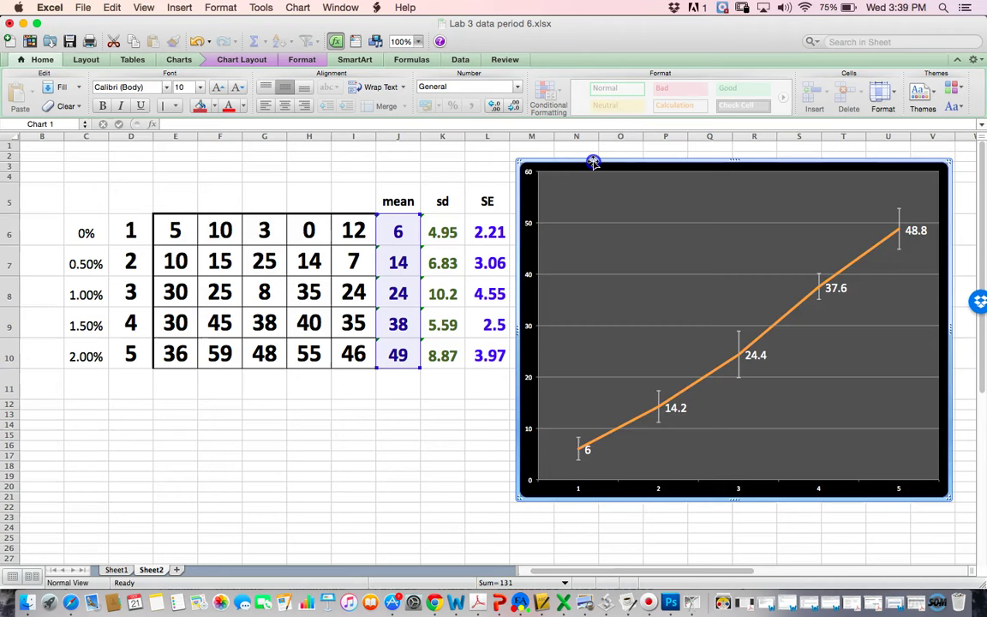
pyautogui.moveTo(591, 161); pyautogui.dragTo(620, 162)
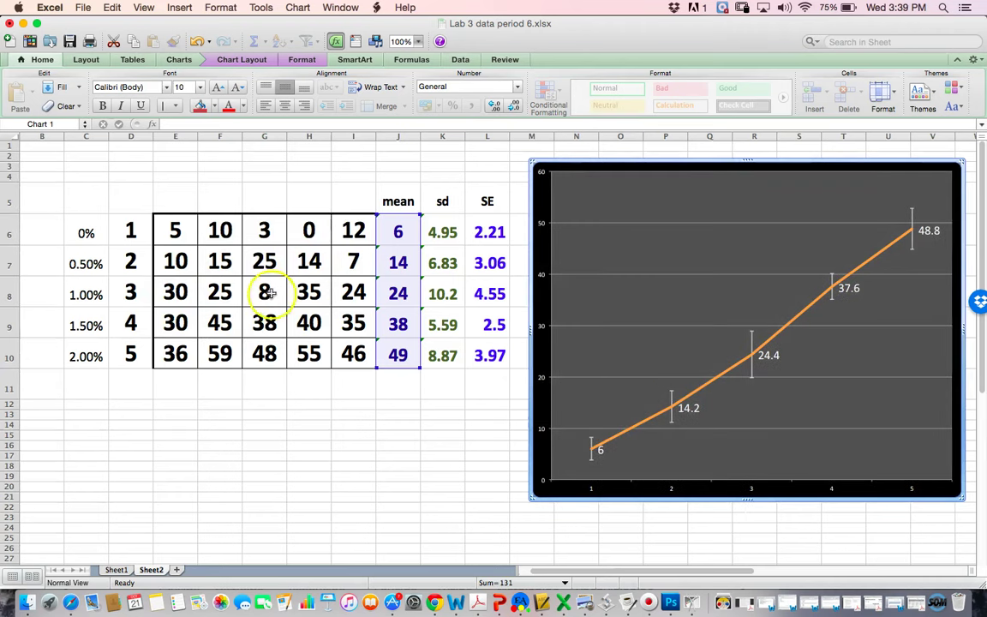